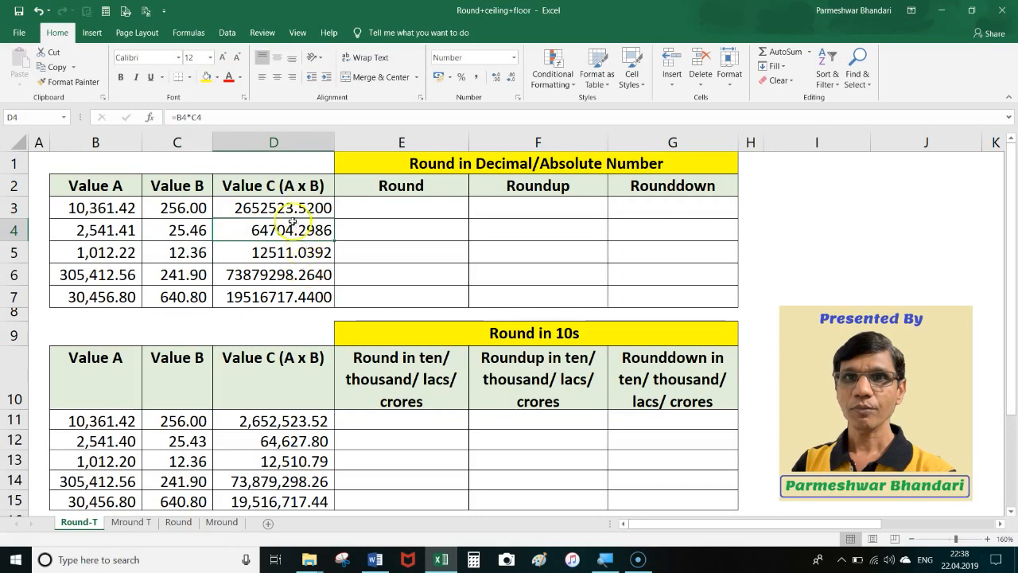
left_click_drag(291, 208, 297, 293)
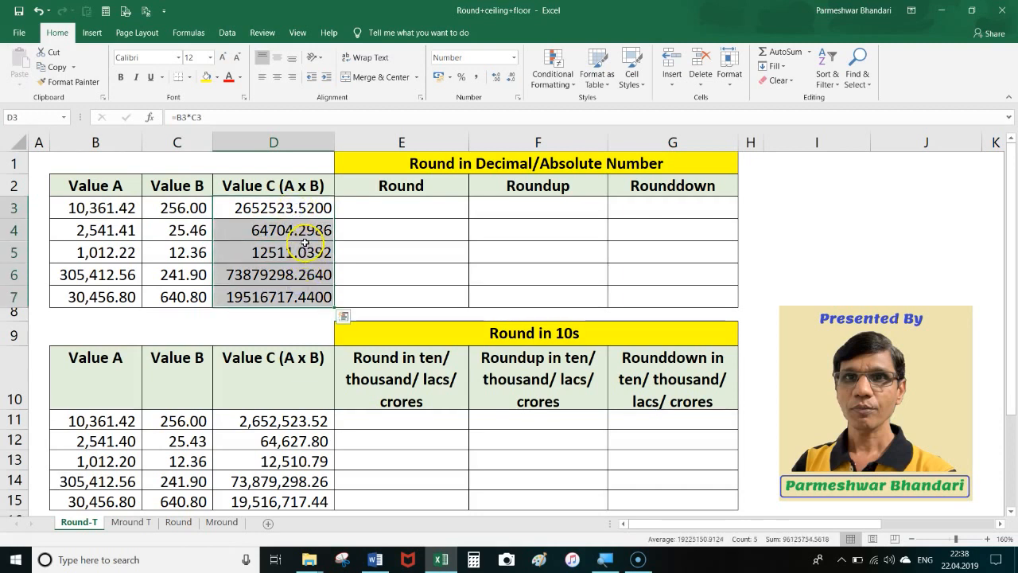
left_click(387, 213)
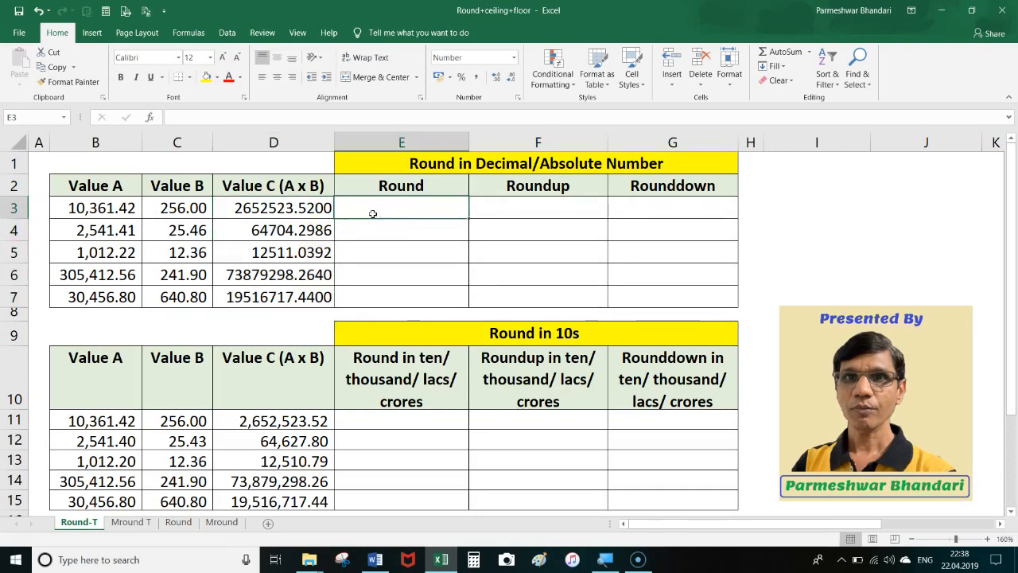
left_click_drag(403, 202, 663, 287)
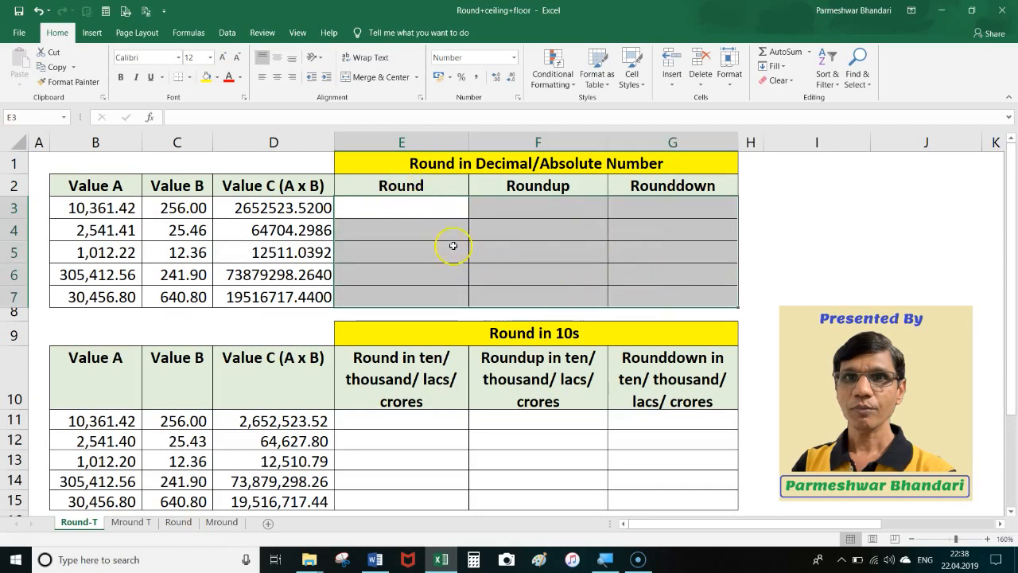
left_click(394, 228)
Enter =ROUND(B3*C3,2) in cell E3 to round the product of Value A and Value B to two decimals
left_click(392, 207)
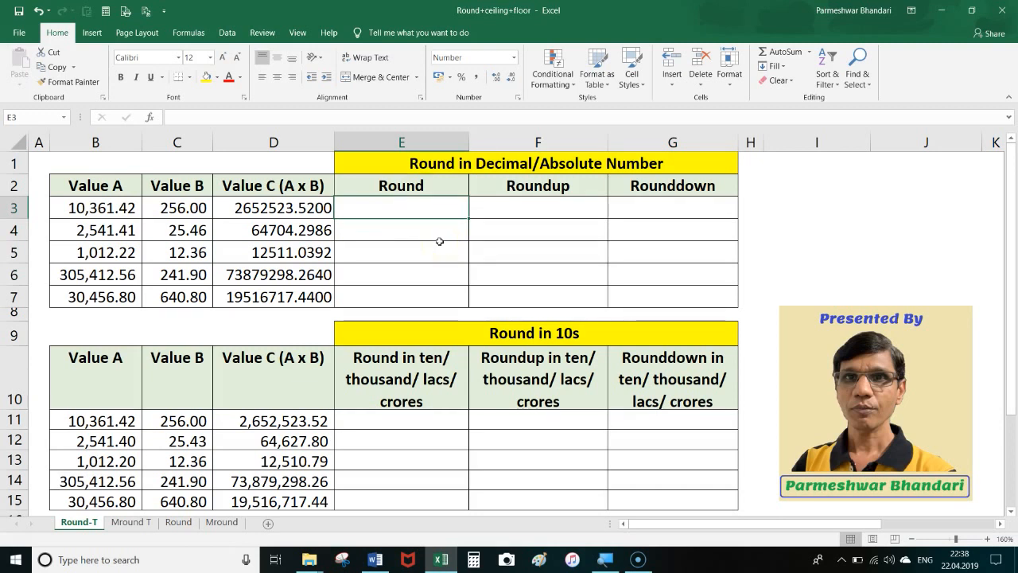
type("=")
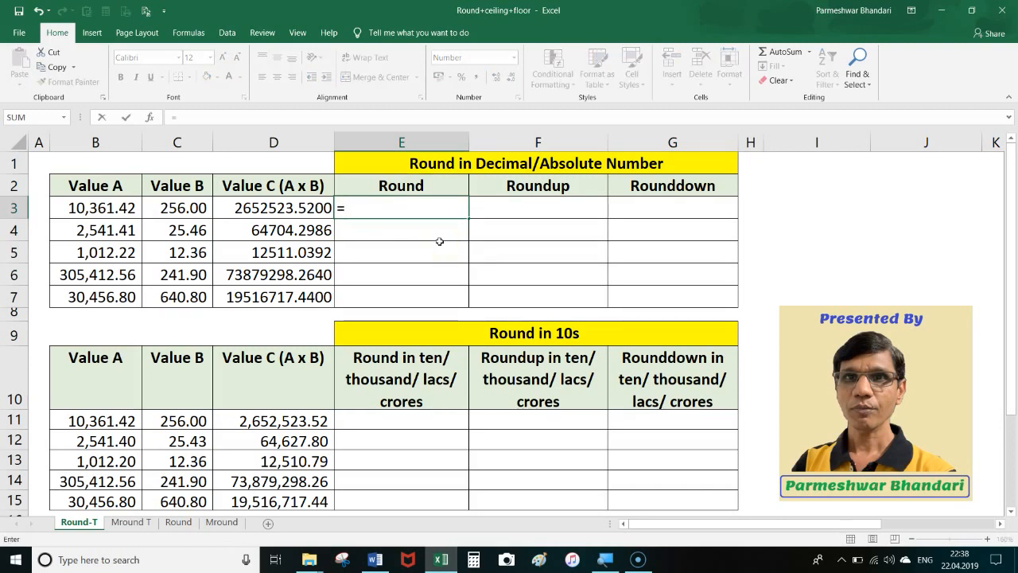
type("round")
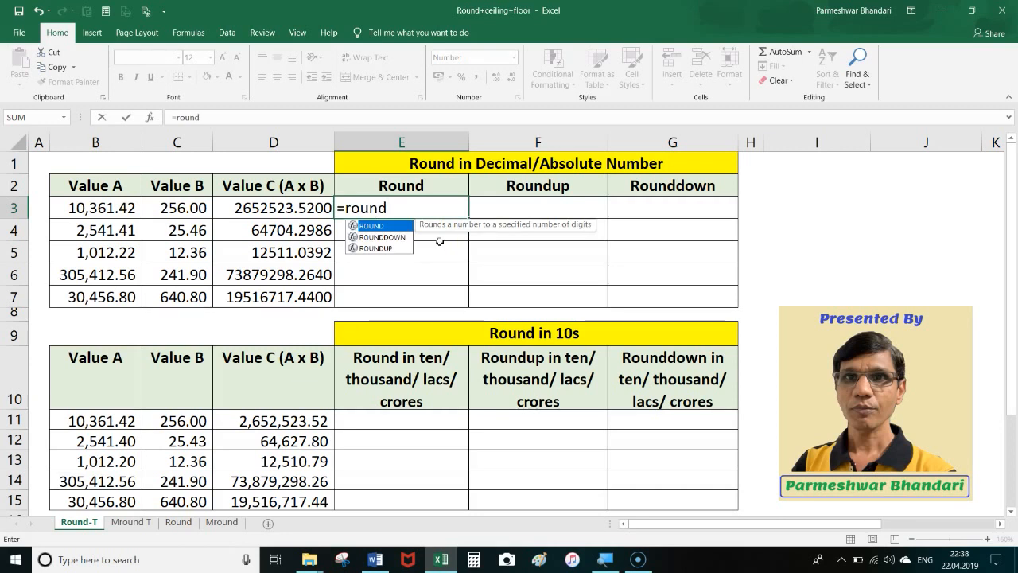
type("(")
left_click(97, 205)
type("*")
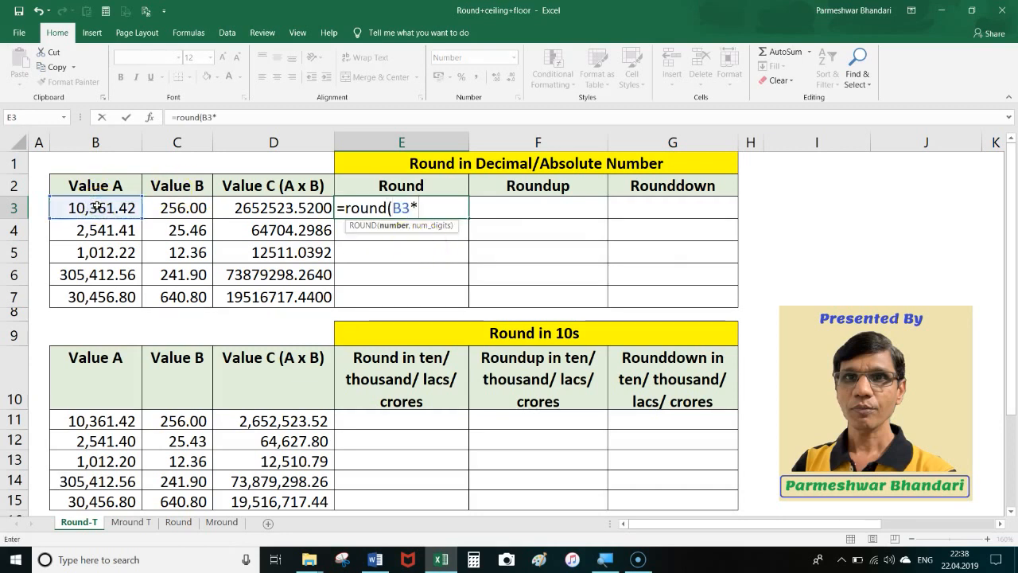
left_click(163, 207)
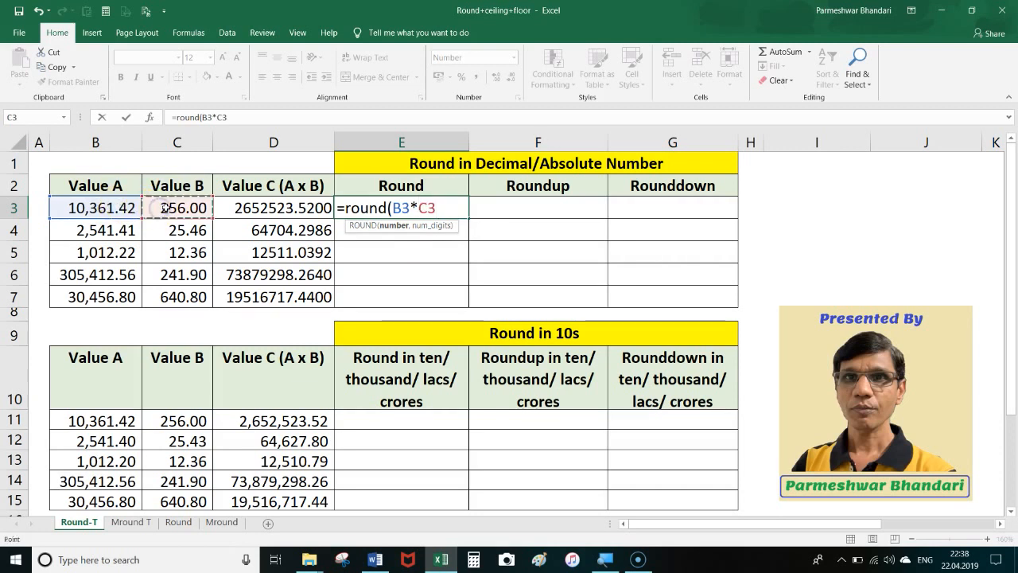
type(",2")
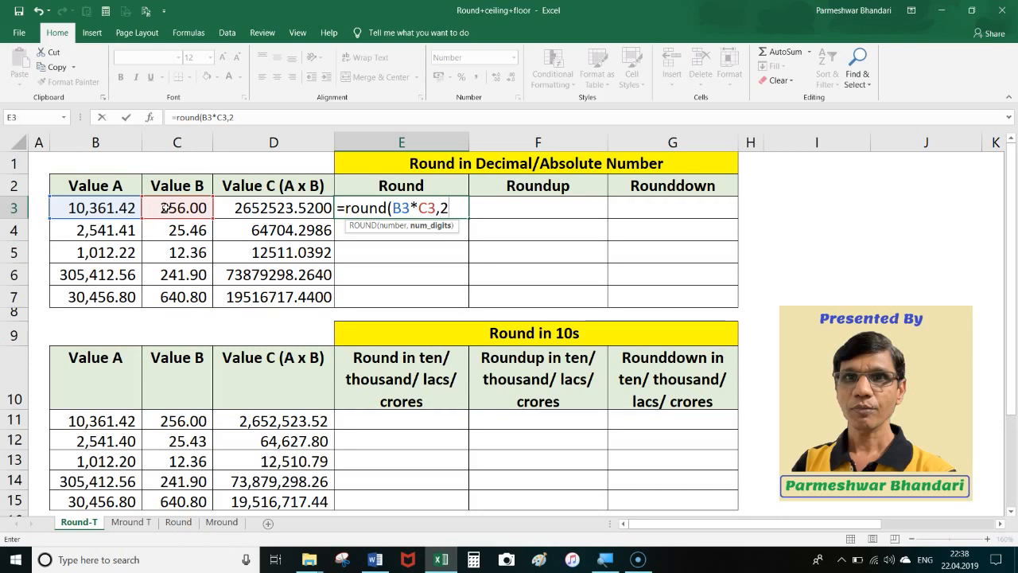
type(")")
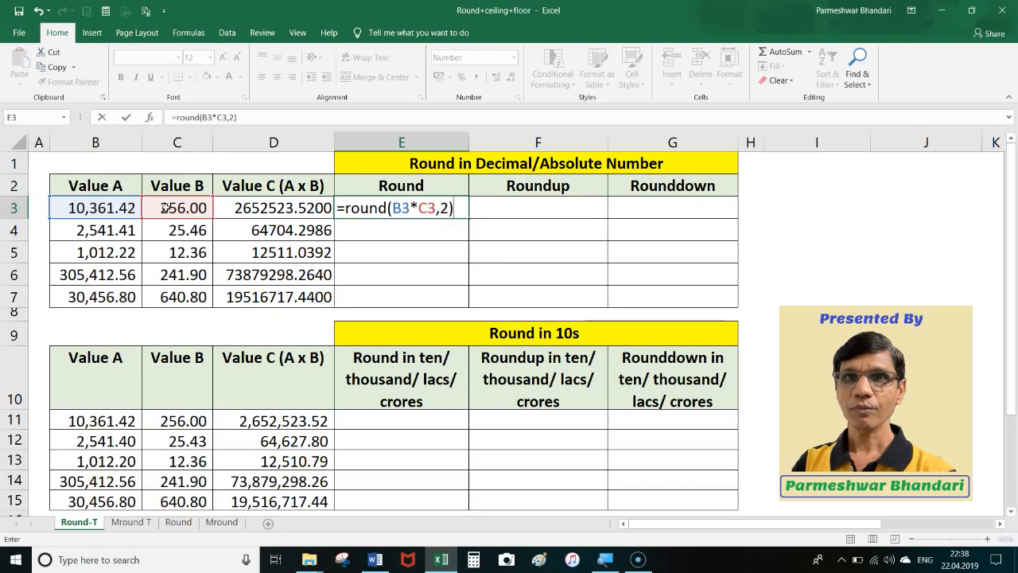
key("Return")
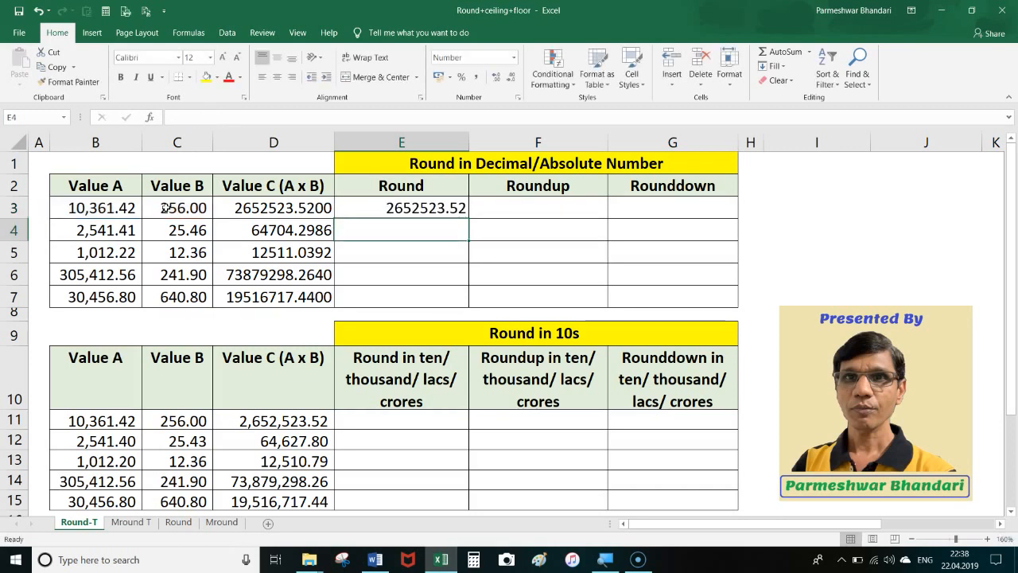
Fill the two-decimal ROUND formula from E3 down to E7 and compare row 5 with its Value C
left_click(411, 210)
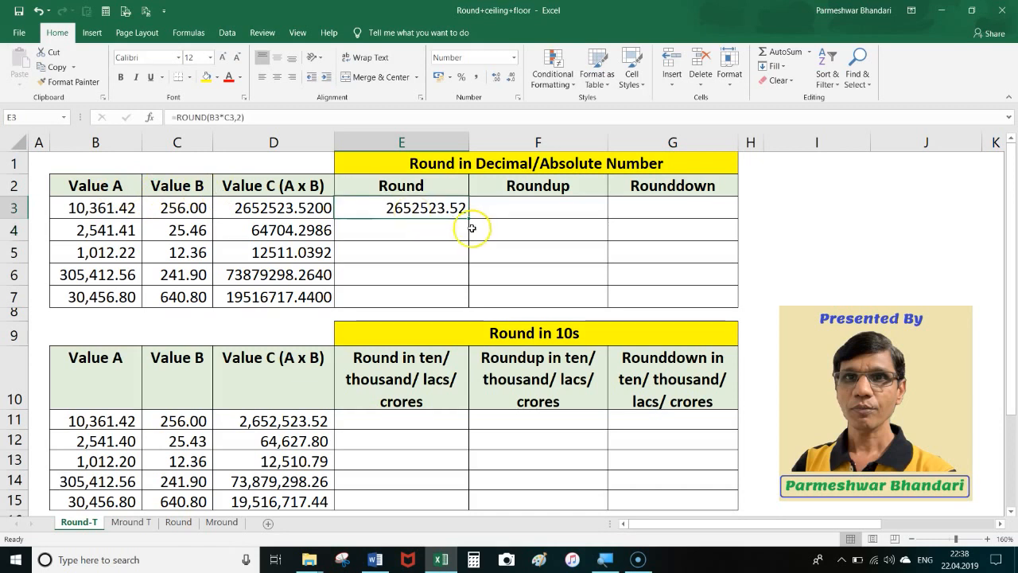
left_click_drag(468, 219, 462, 303)
left_click(317, 253)
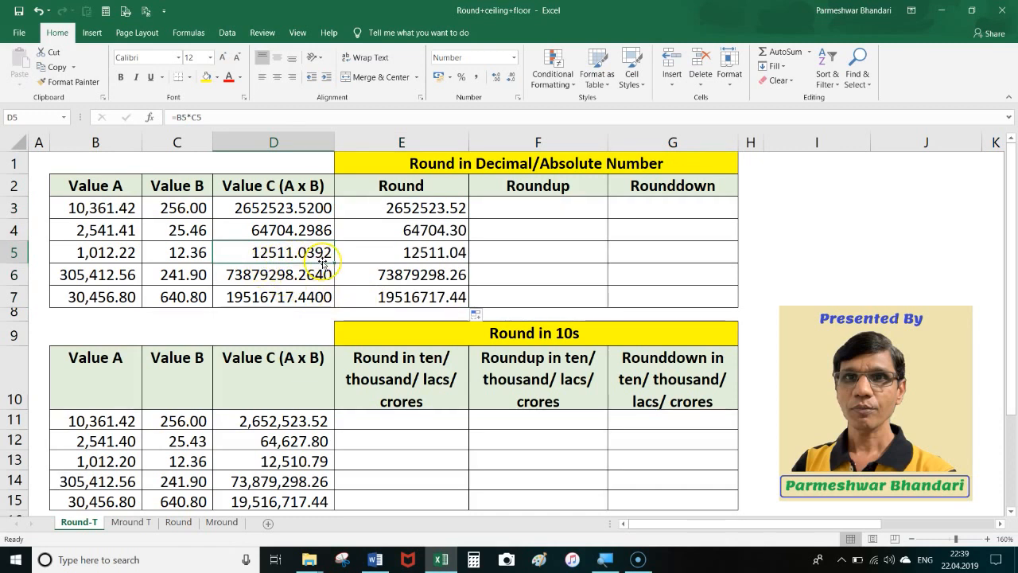
left_click(400, 257)
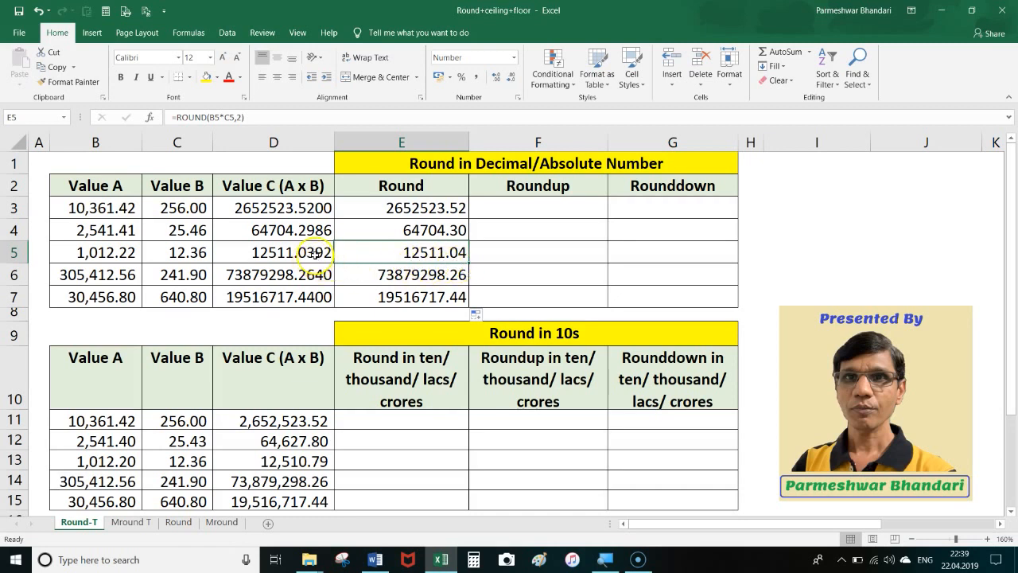
left_click(316, 254)
left_click(415, 254)
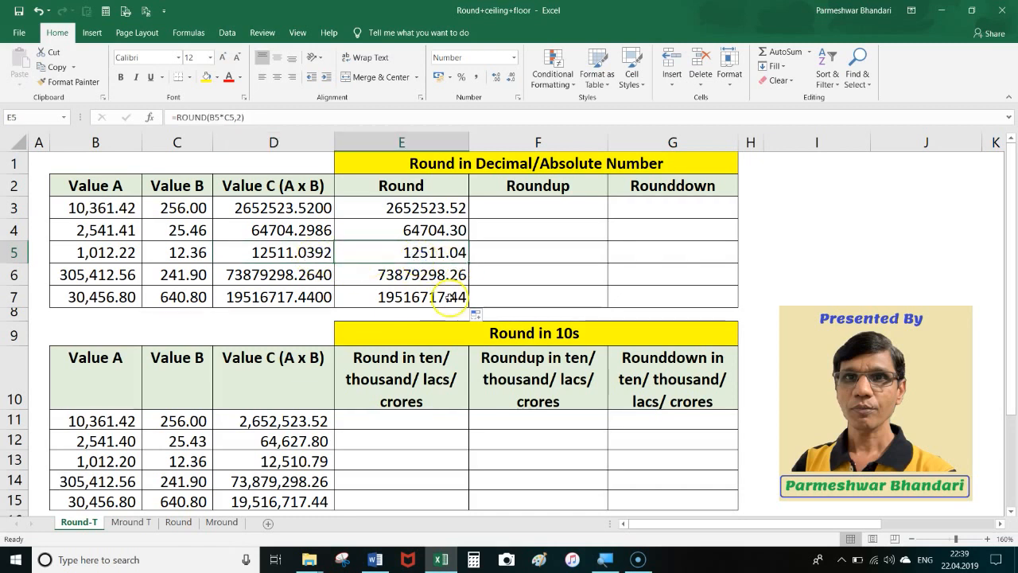
Change the number of digits in E3's ROUND formula to 0 and fill it down to E7
left_click(429, 209)
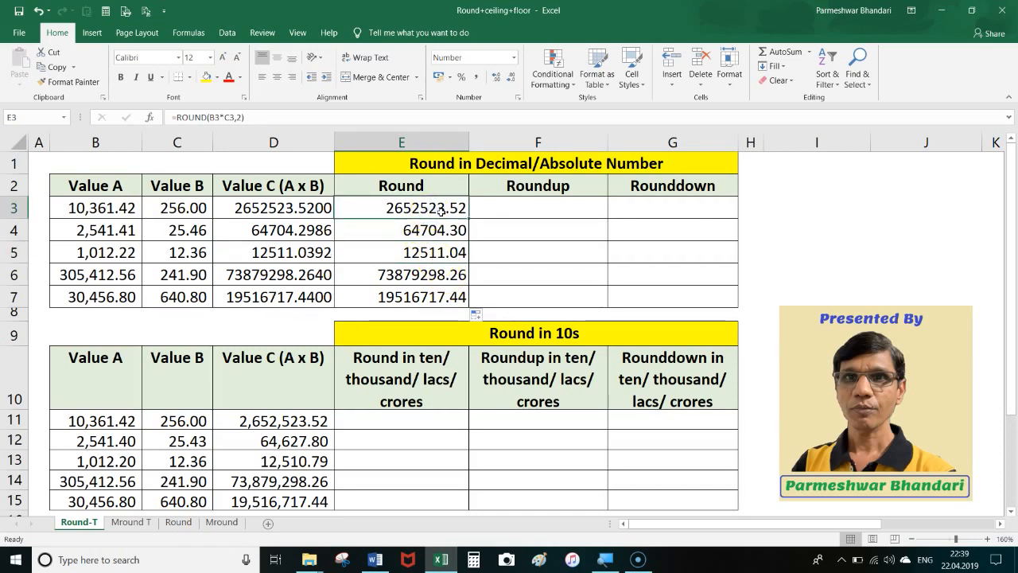
double_click(440, 210)
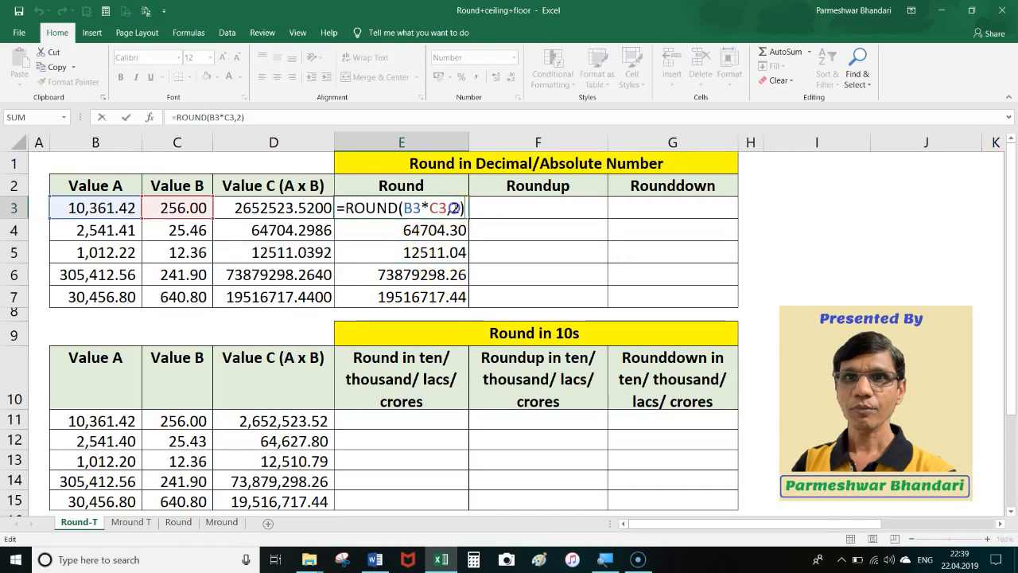
left_click(451, 208)
type("0")
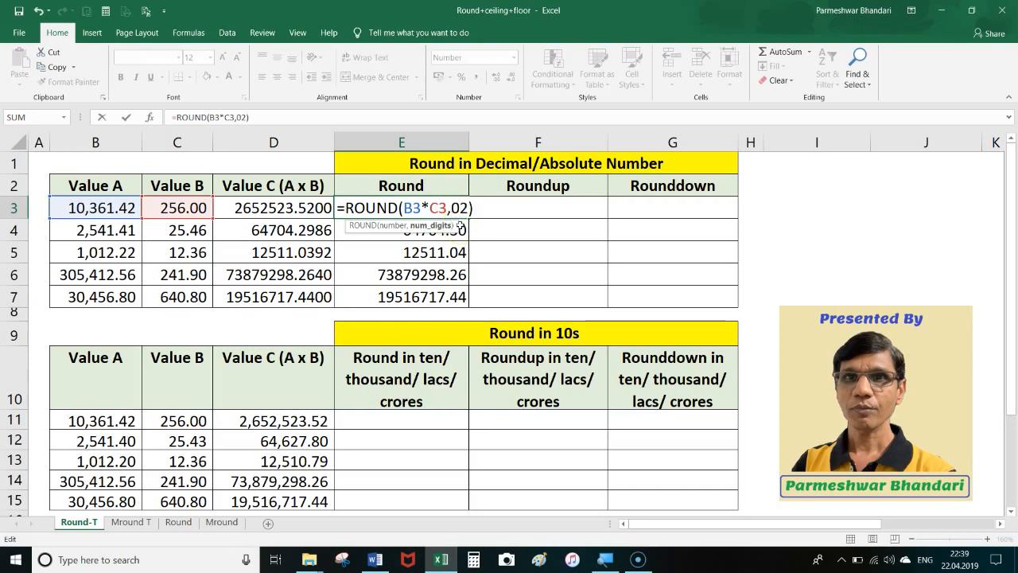
key("Return")
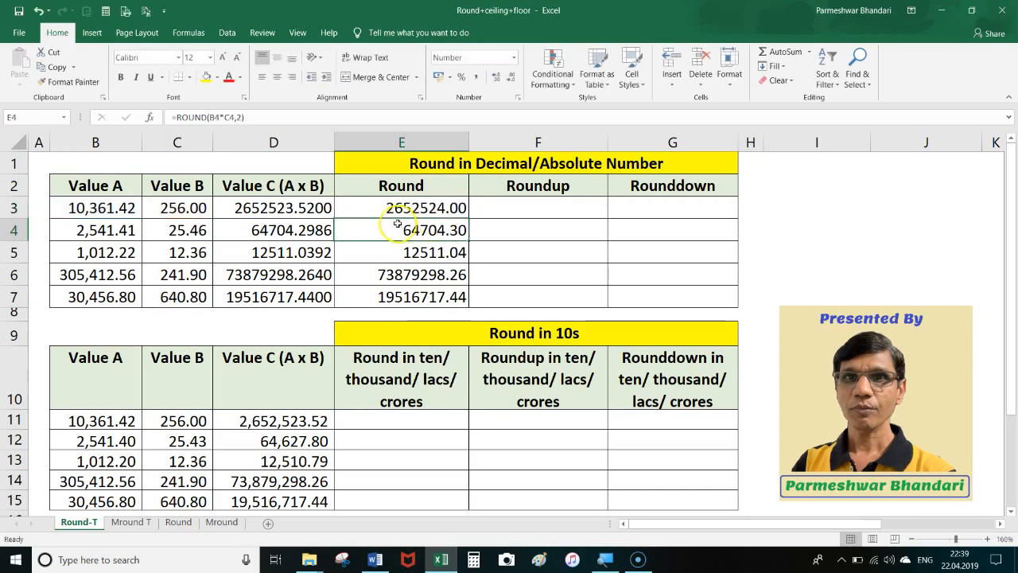
left_click(455, 210)
left_click_drag(468, 219, 459, 298)
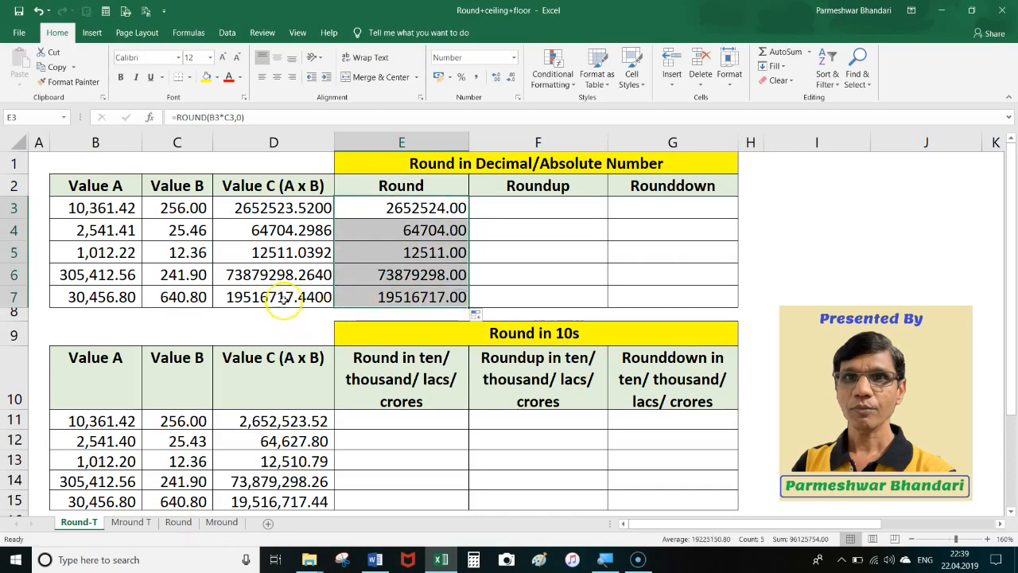
Compare the whole-number Round results in column E with the unrounded Value C figures in column D
left_click(302, 207)
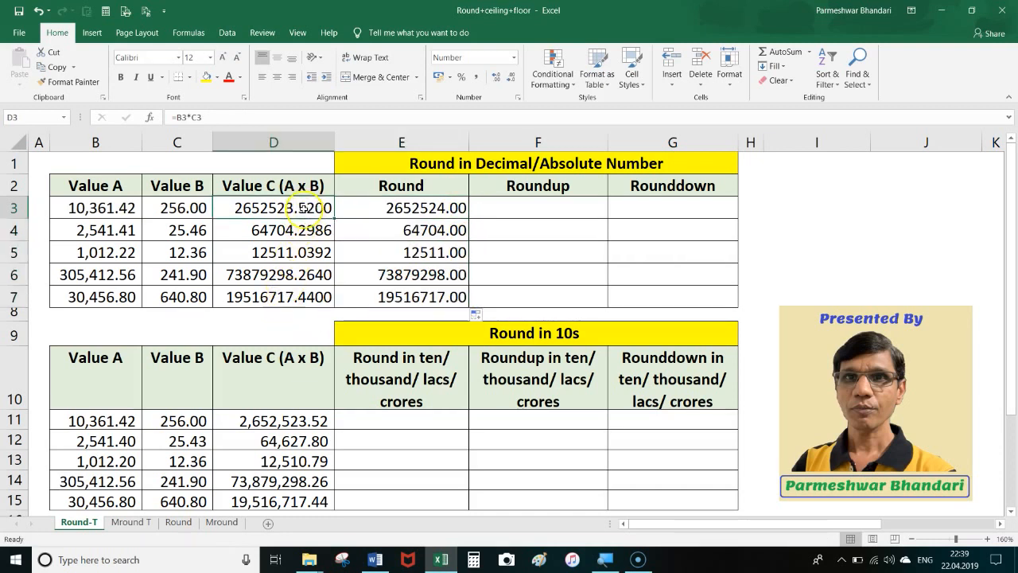
left_click(419, 213)
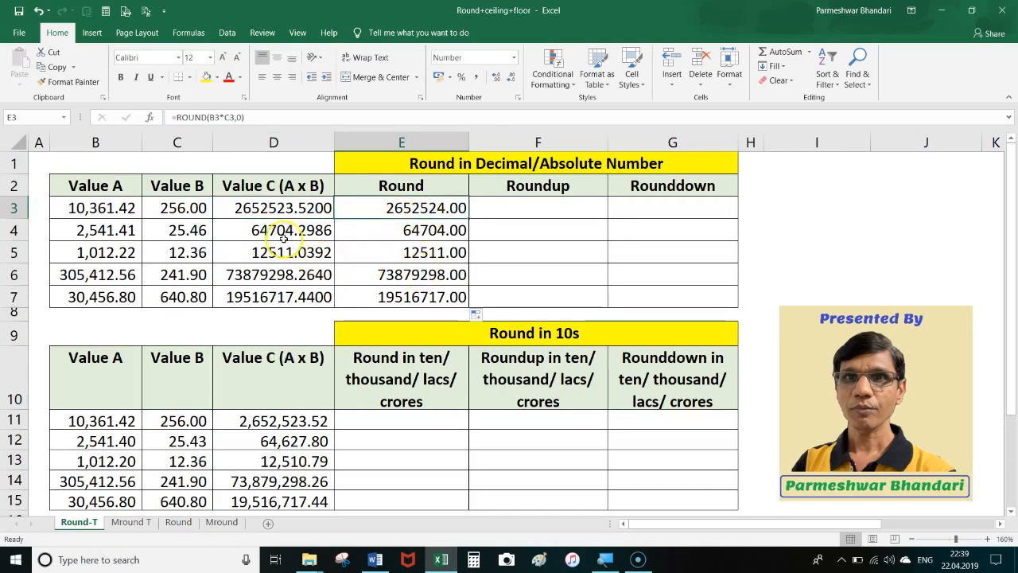
left_click(305, 231)
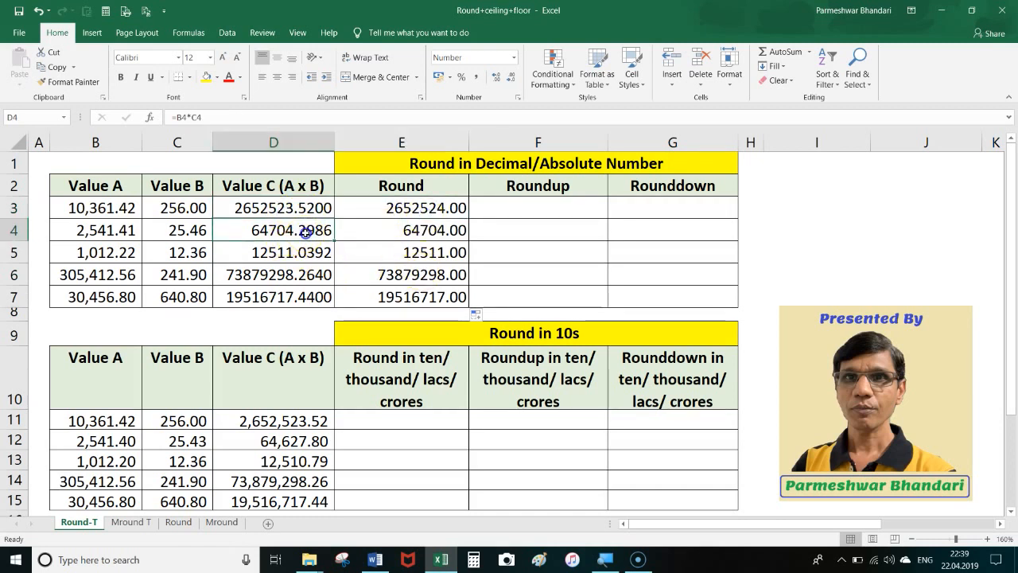
left_click(422, 230)
left_click(298, 231)
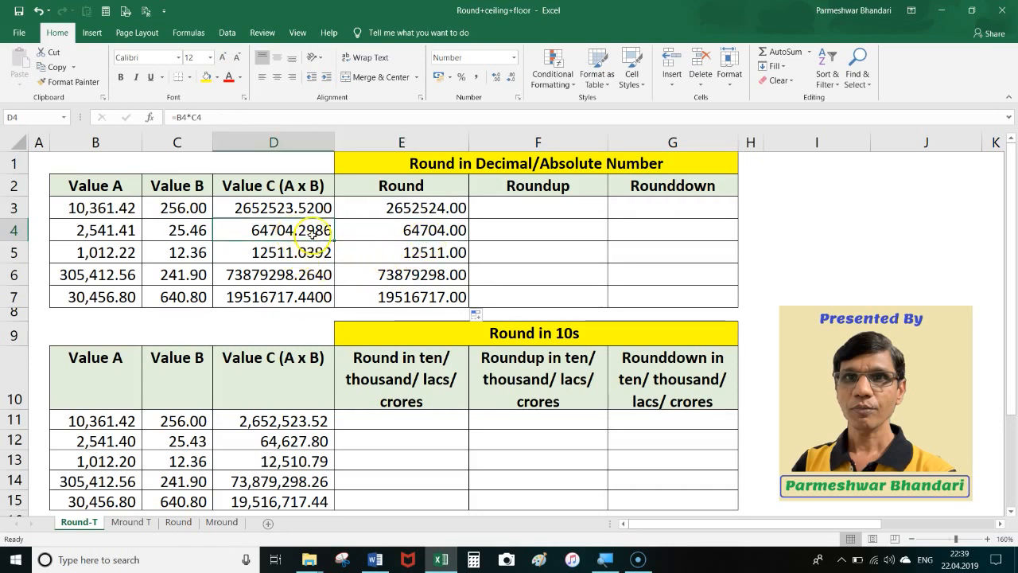
left_click(410, 208)
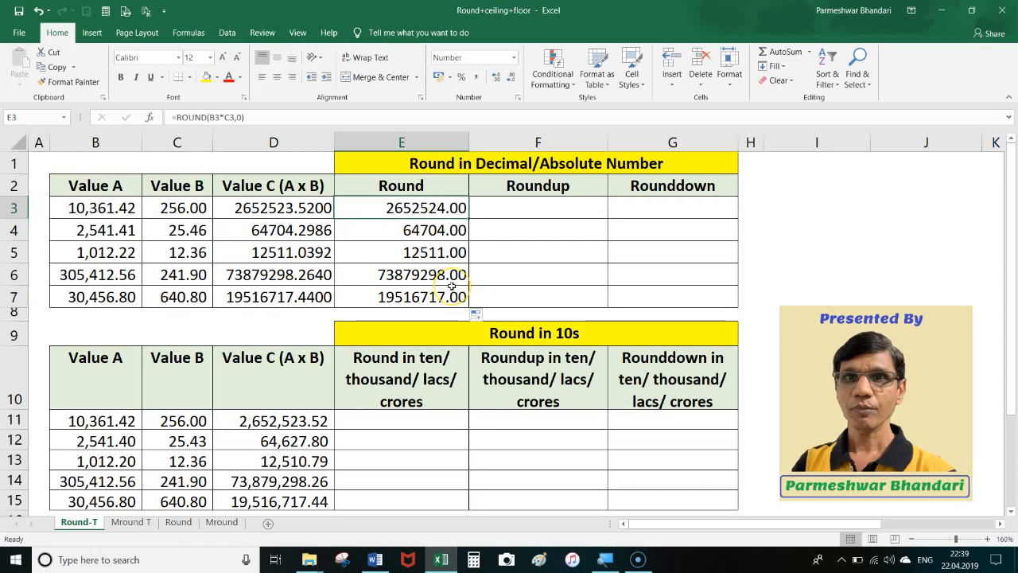
left_click(426, 255)
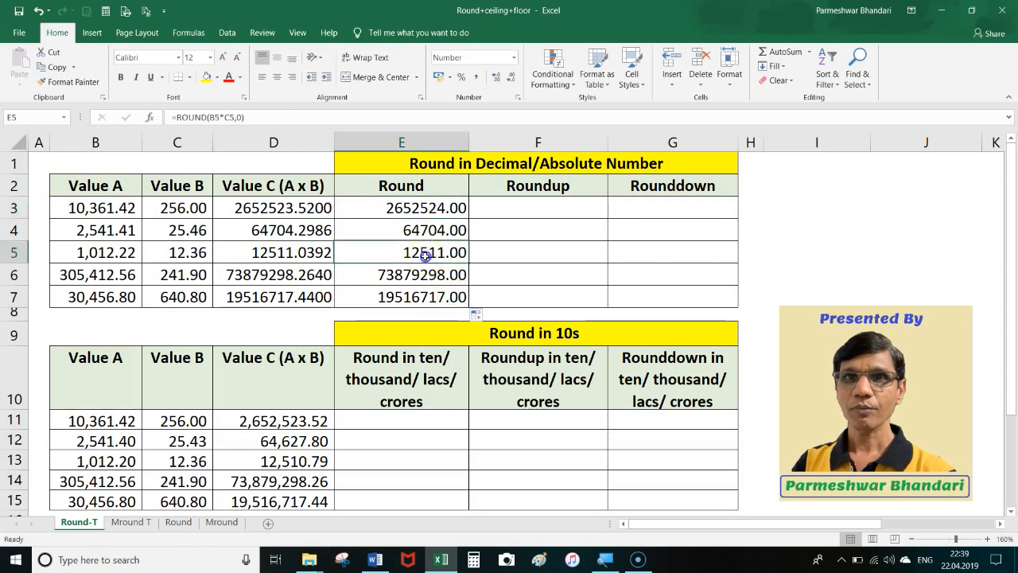
left_click(513, 207)
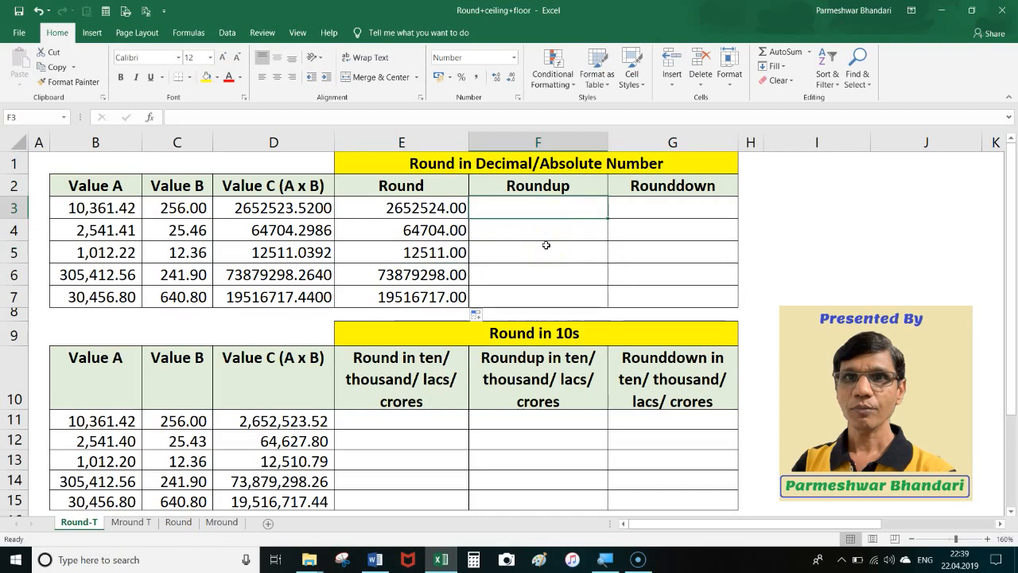
left_click(321, 209)
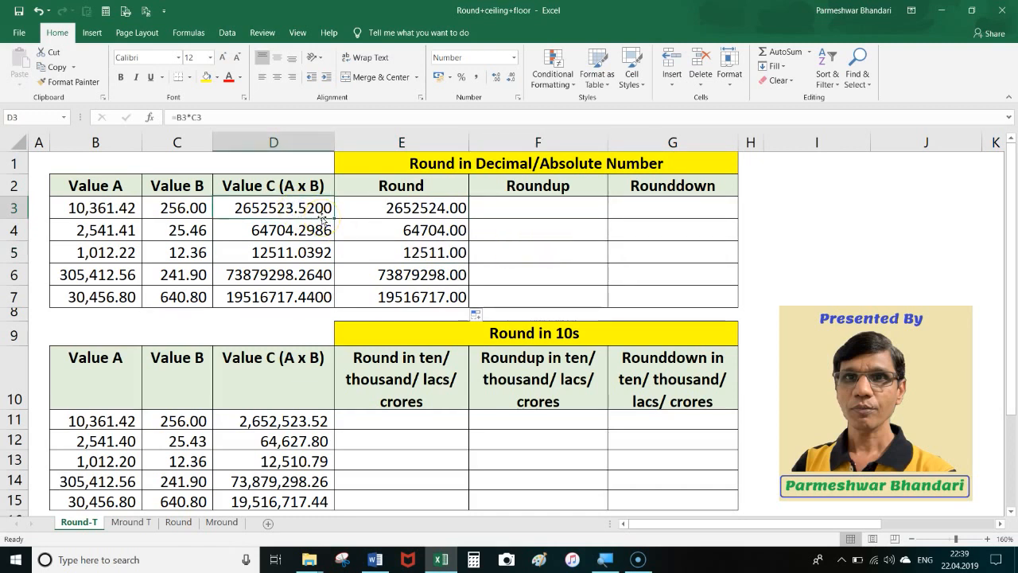
Enter =ROUNDUP(B3*C3,0) in cell F3 to round the product up to a whole number
left_click(521, 211)
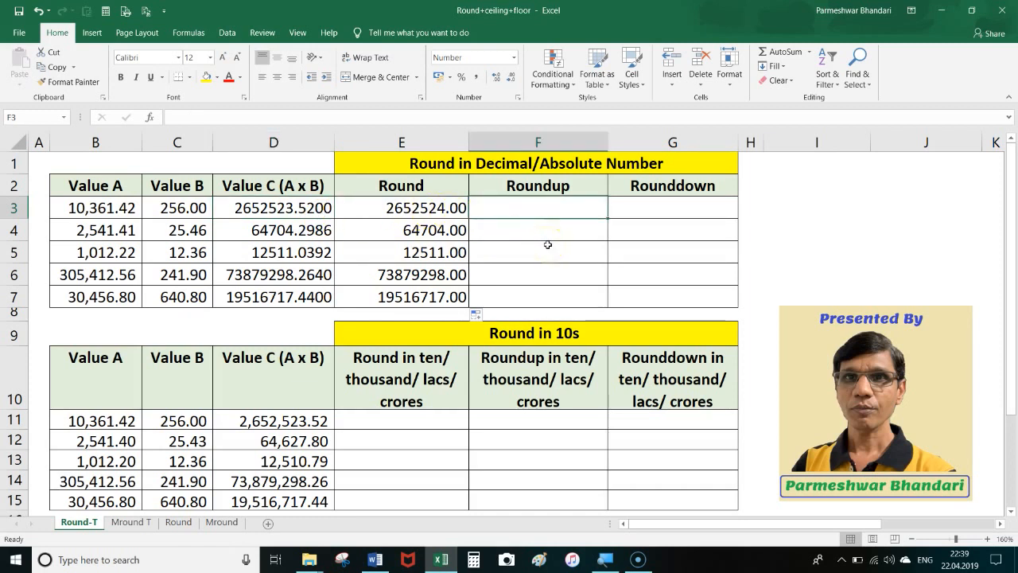
type("=round")
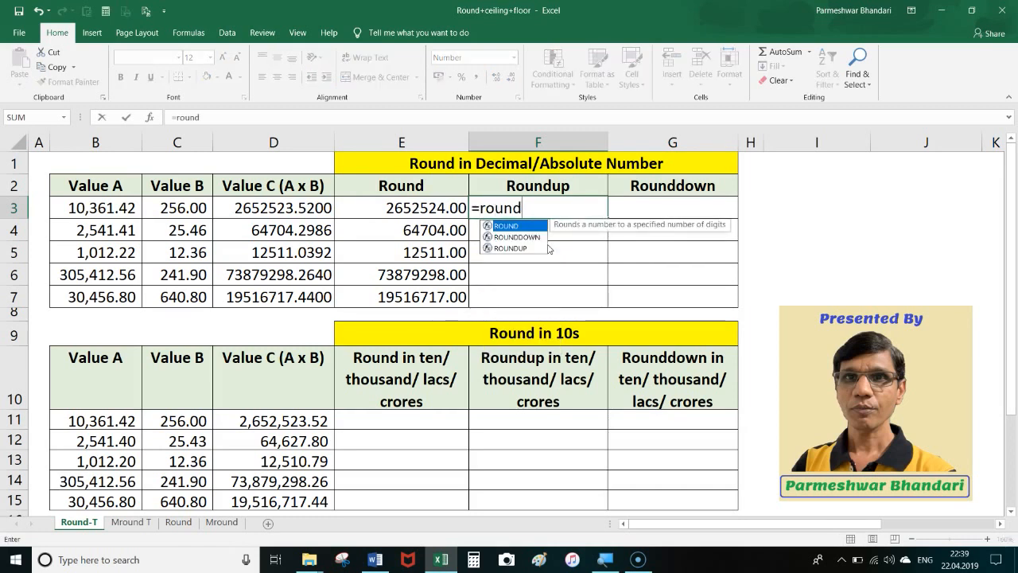
type("up(")
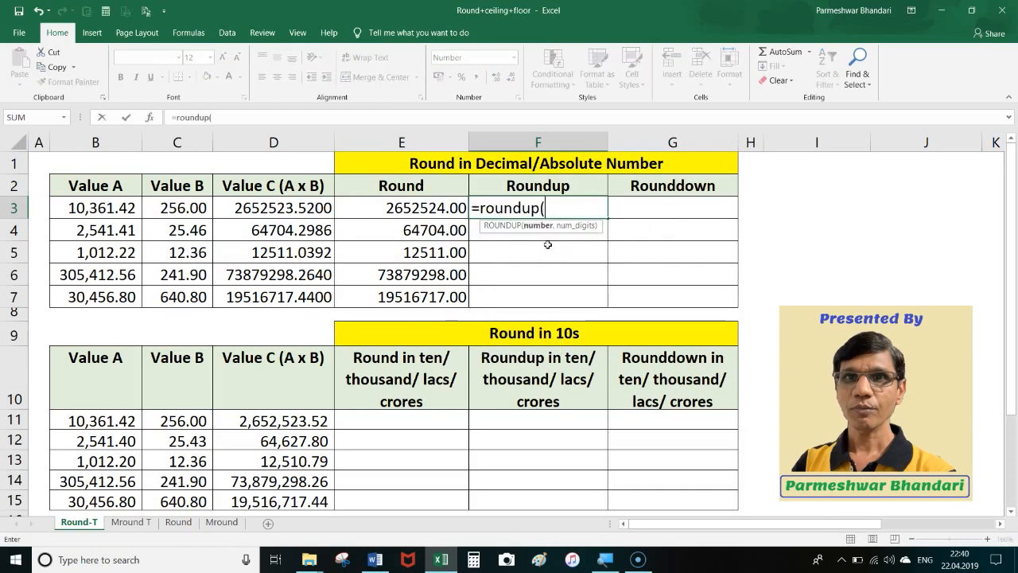
left_click(114, 207)
type("*")
left_click(168, 207)
type(",0")
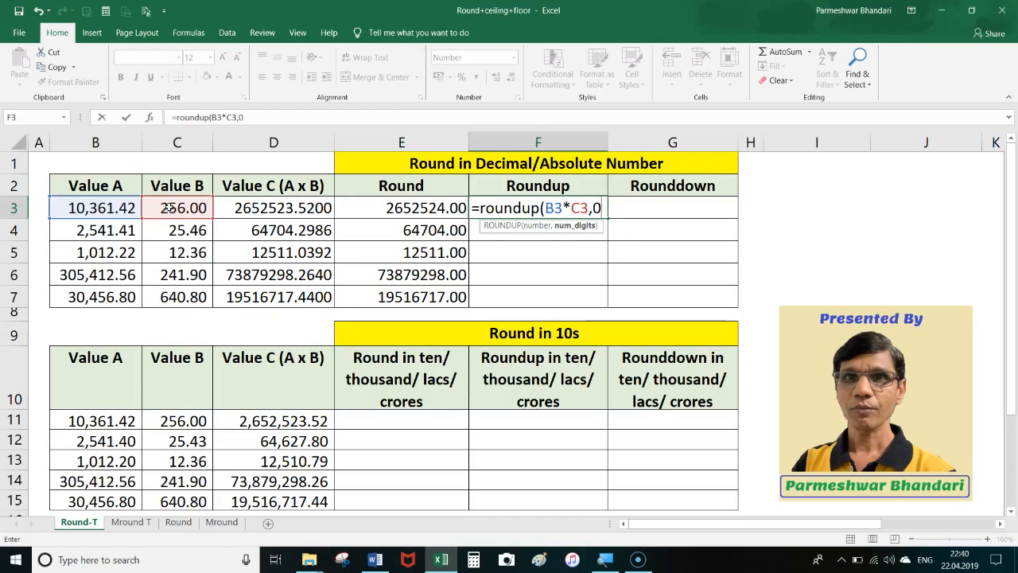
type(")")
key("Return")
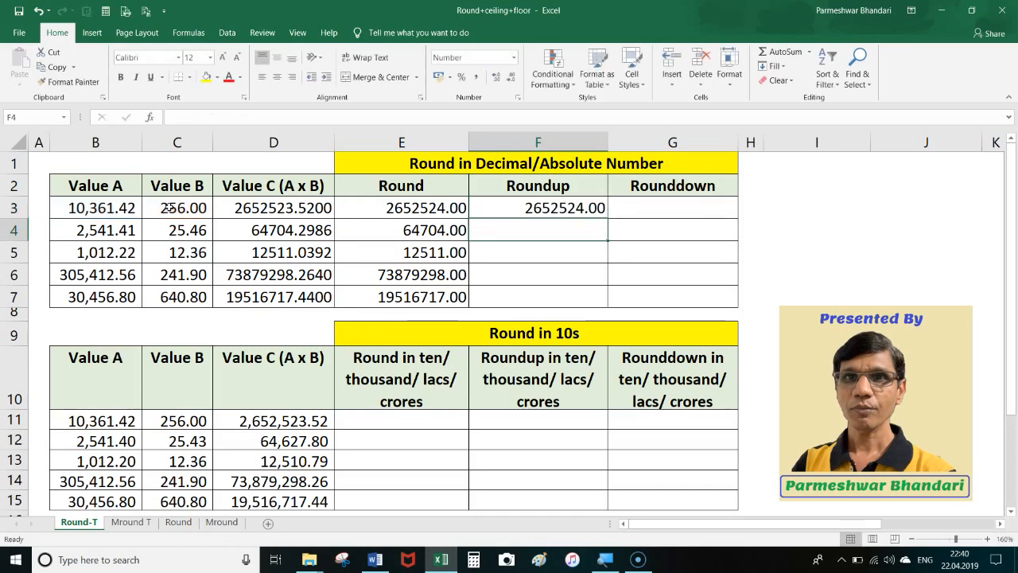
Fill the ROUNDUP formula from F3 down to F7 and inspect the copied formula in F4
left_click(479, 208)
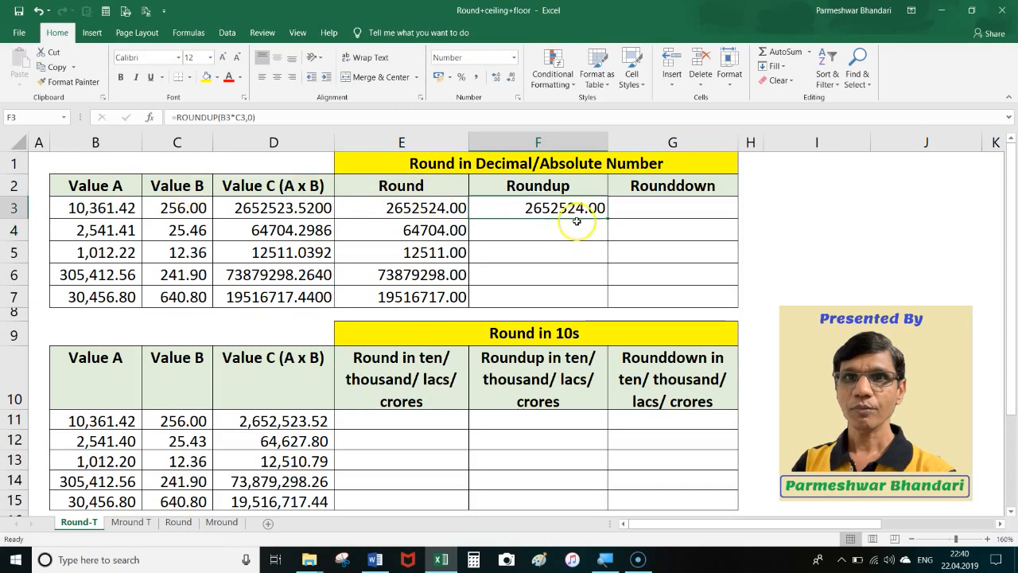
left_click_drag(608, 219, 604, 300)
left_click(516, 236)
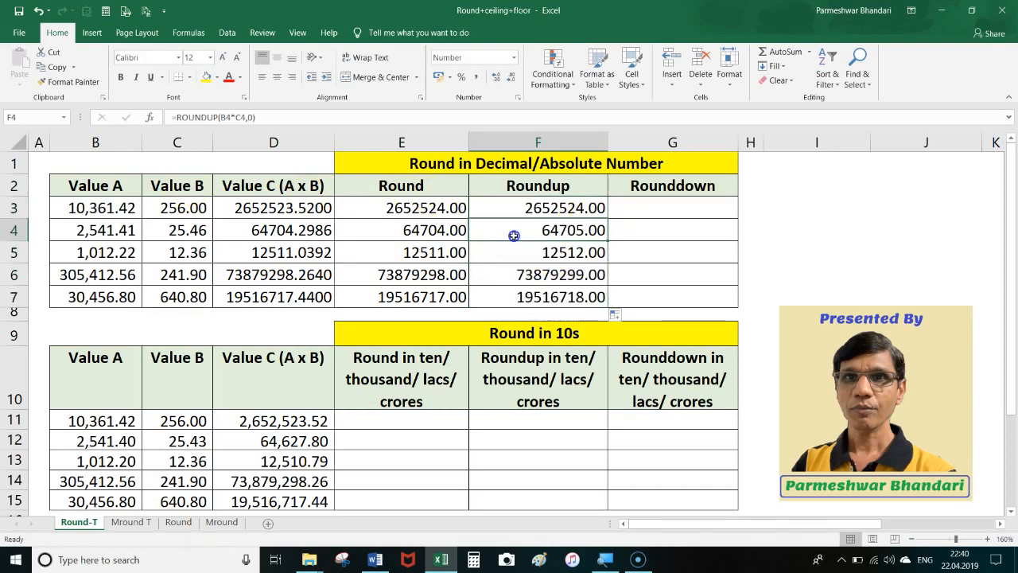
Compare the whole-number Roundup results in column F with the unrounded Value C figures in column D
left_click(265, 233)
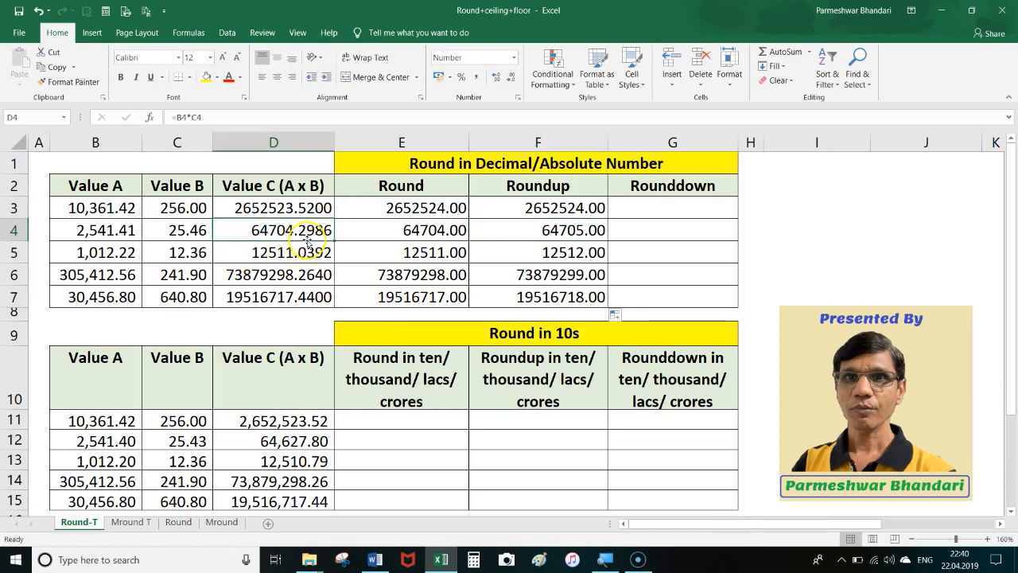
left_click(541, 231)
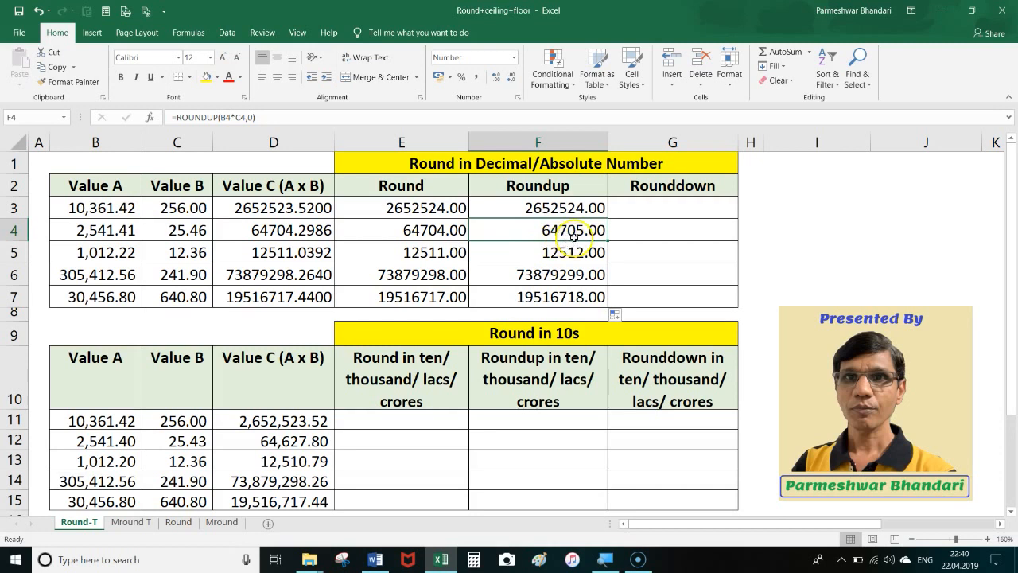
left_click(296, 210)
left_click(570, 208)
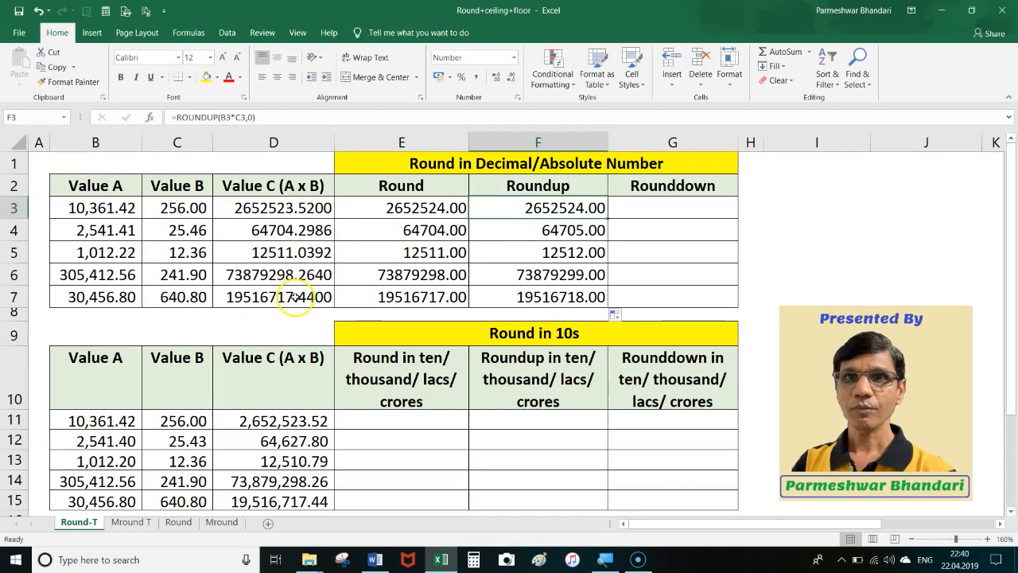
left_click(526, 278)
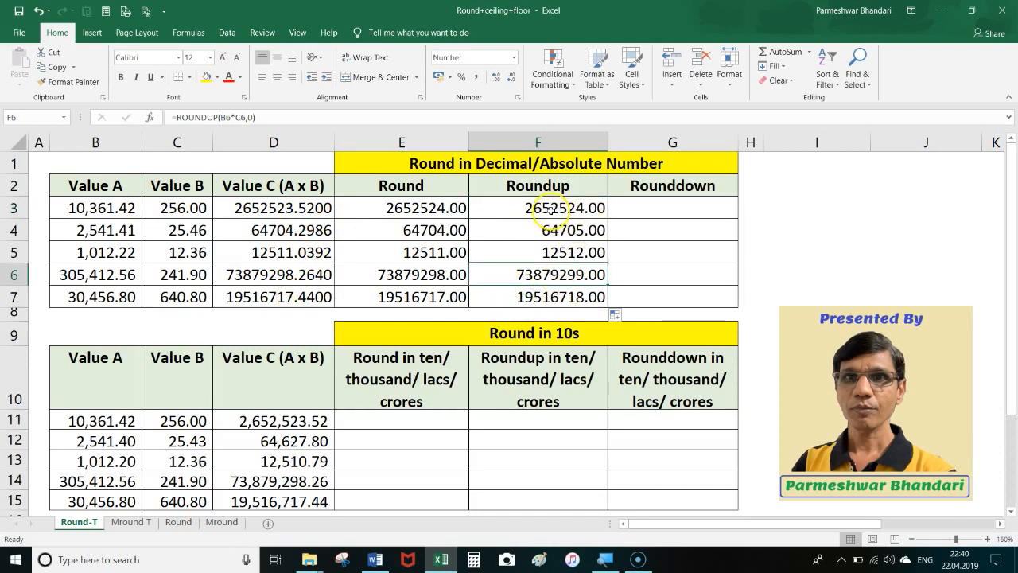
Change the number of digits in F3's ROUNDUP formula to 2 and fill it down to F7
left_click(551, 210)
key("F2")
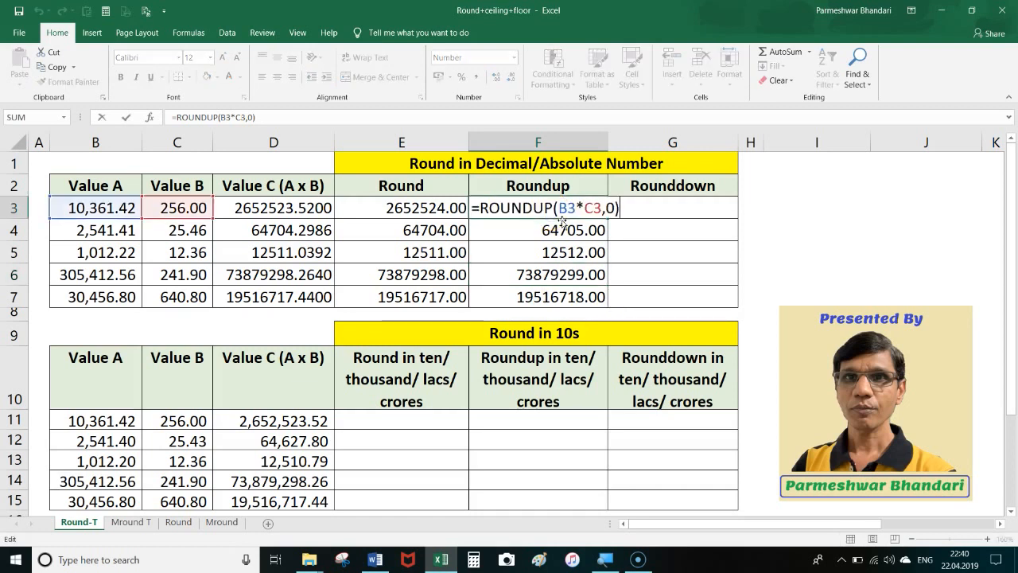
key("Left")
key("Left")
type("2")
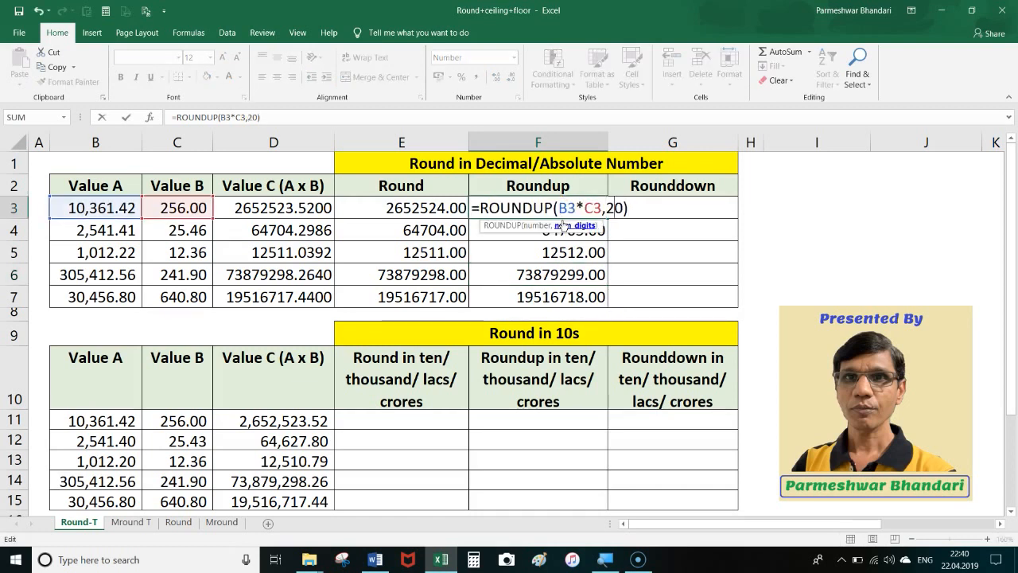
key("Return")
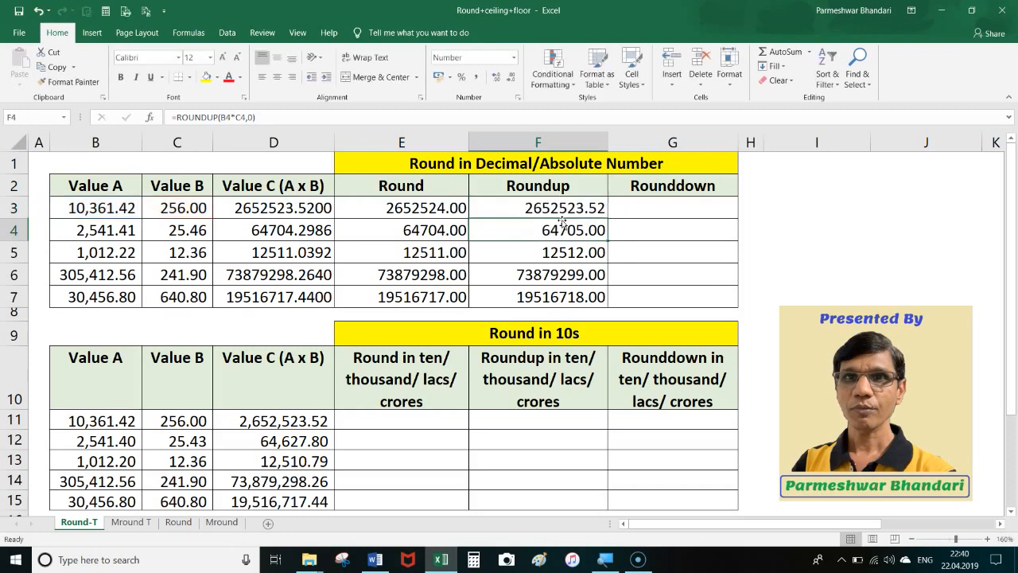
left_click(595, 213)
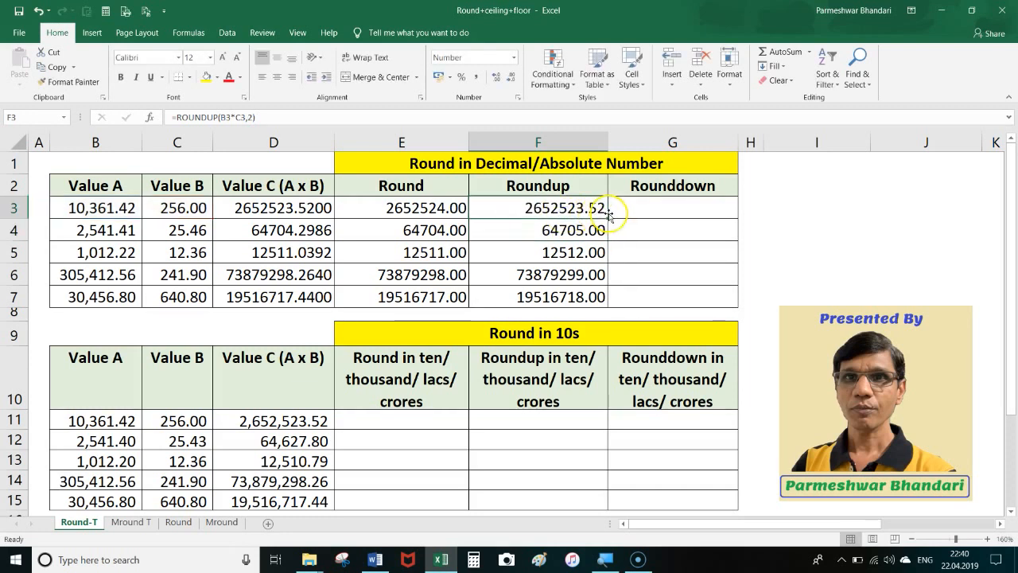
left_click_drag(606, 218, 596, 299)
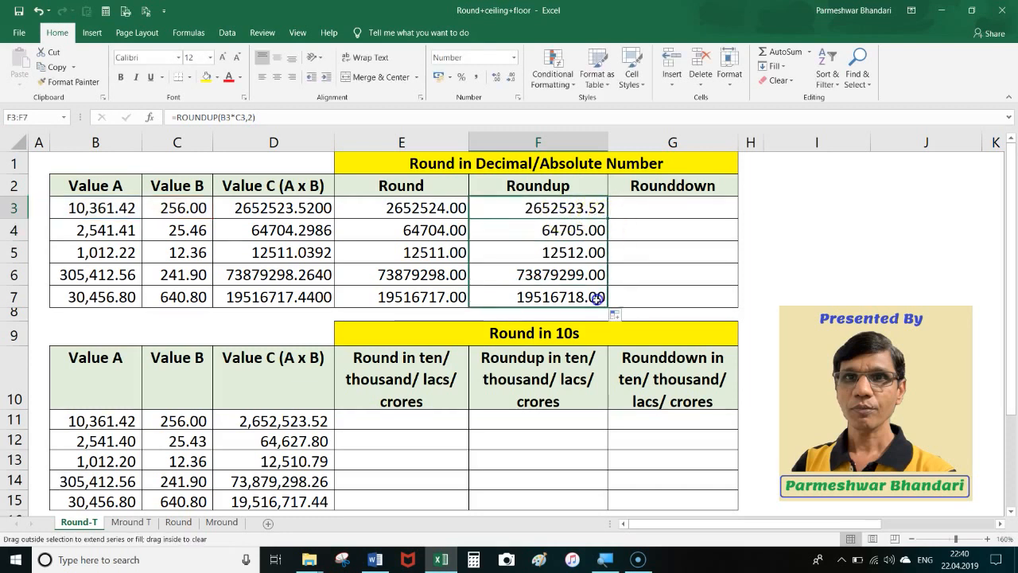
Enter =ROUNDDOWN(B3*C3,0) in cell G3 and fill the formula down to G7
left_click(657, 211)
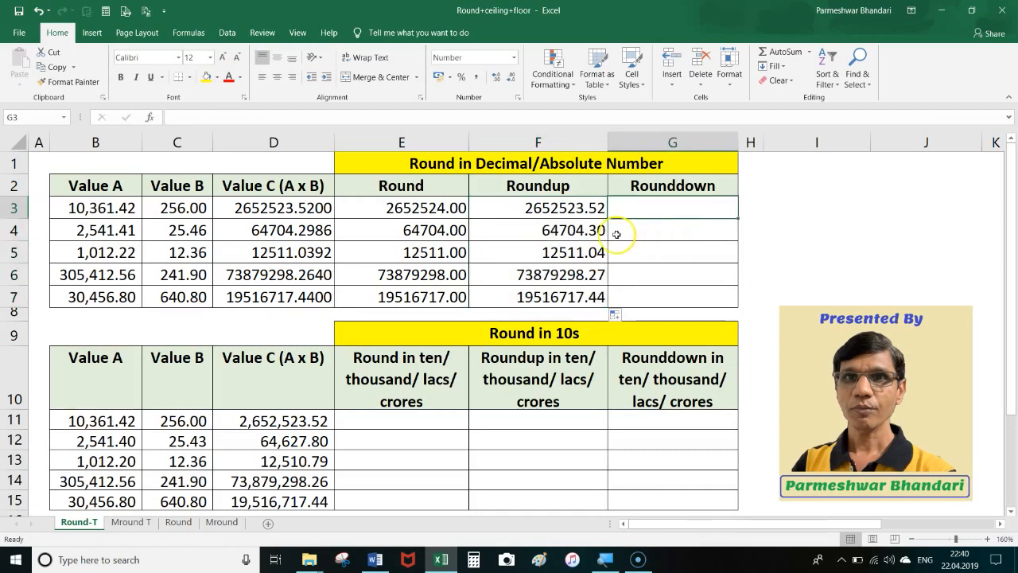
left_click(297, 205)
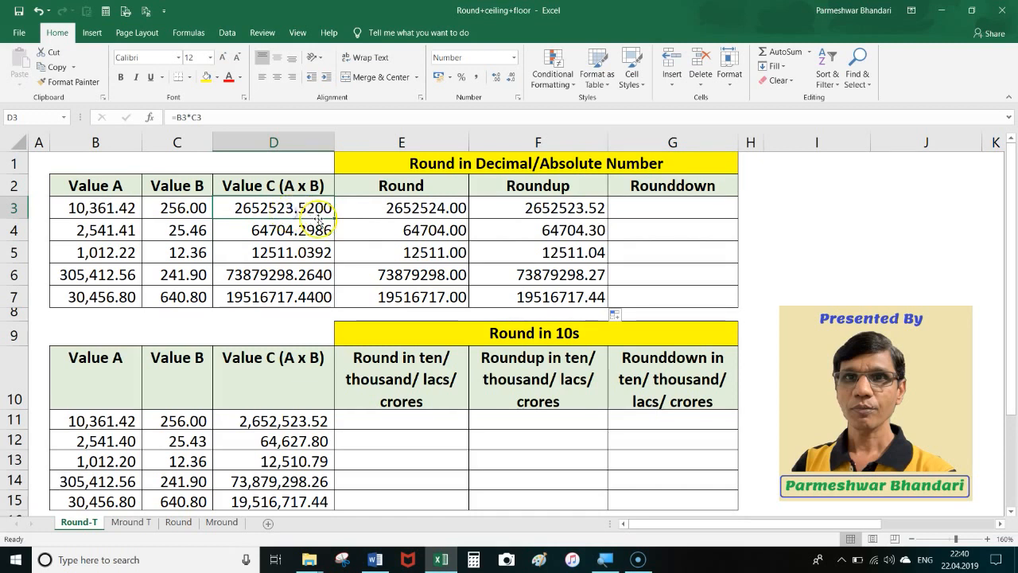
left_click(641, 207)
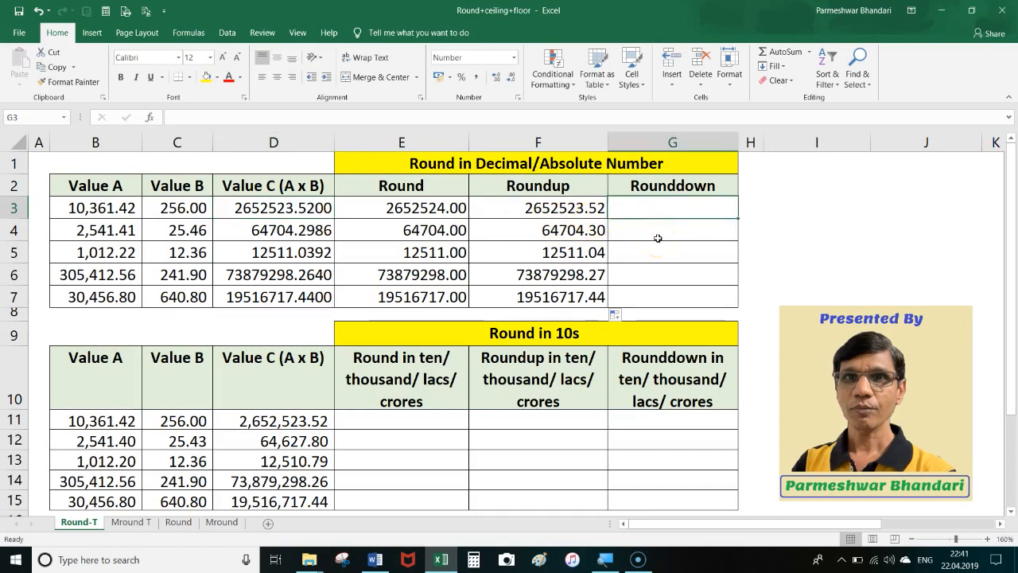
type("=roun")
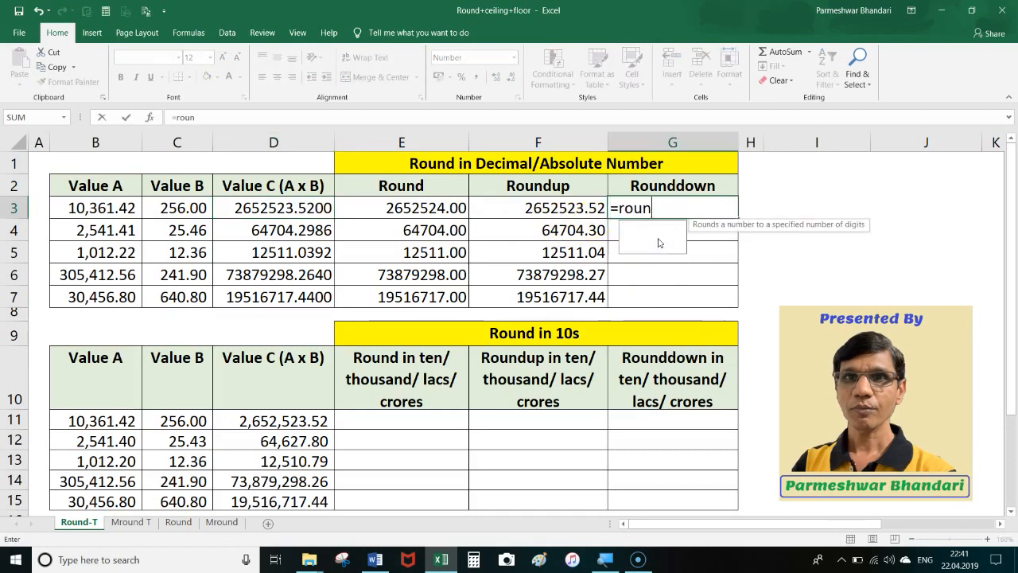
type("ddown(")
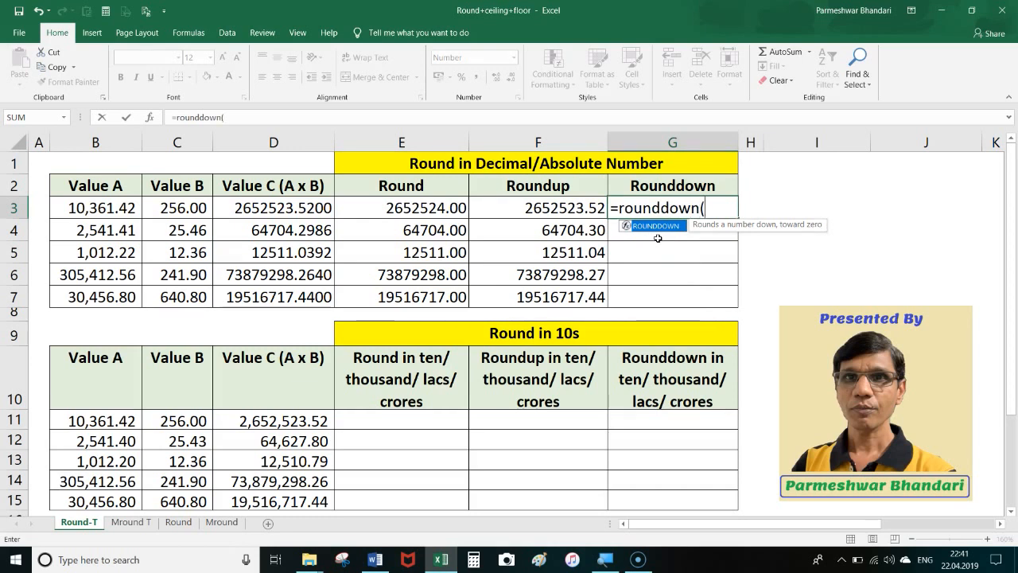
left_click(83, 208)
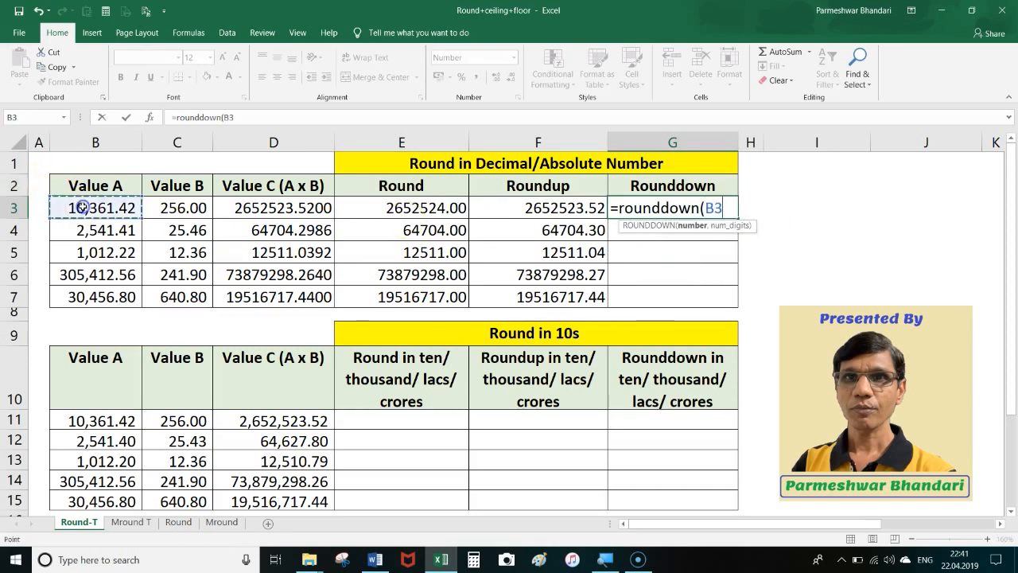
type("*")
left_click(151, 207)
type(",0")
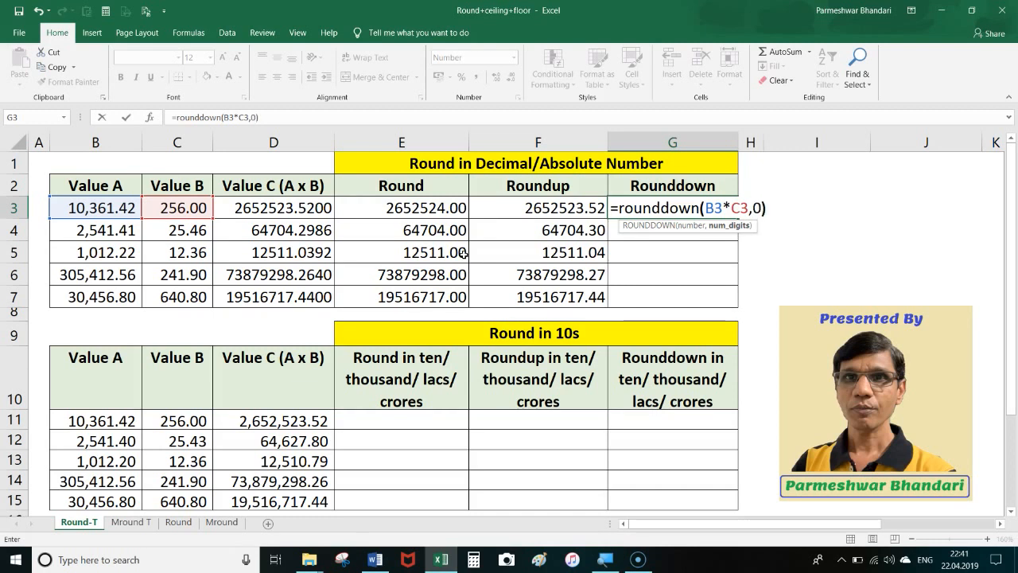
key("Return")
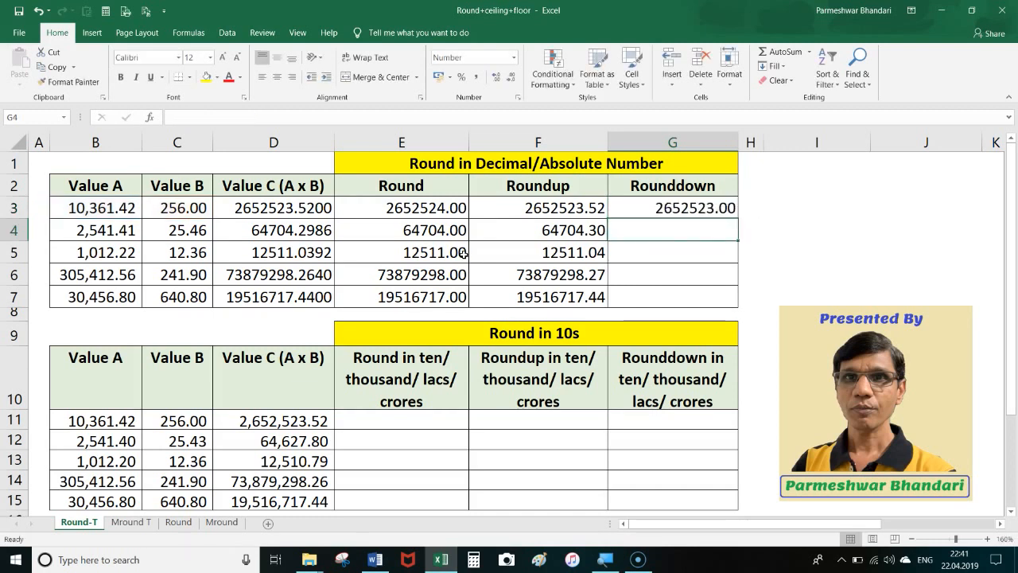
left_click(645, 212)
left_click_drag(736, 215, 734, 295)
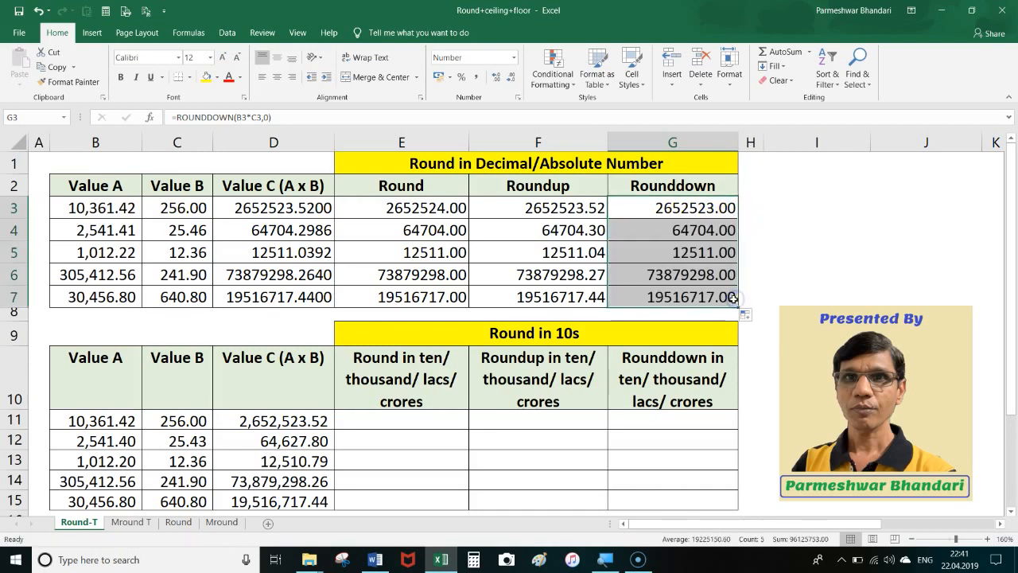
Compare the Round, Roundup and Rounddown columns of the first table with each other and with Value C
left_click(441, 214)
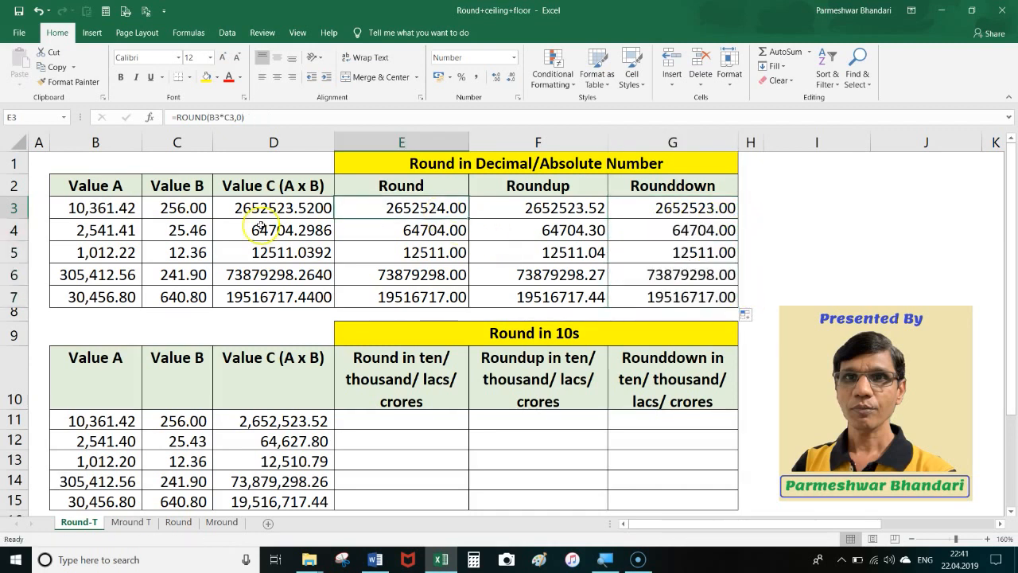
left_click(296, 209)
left_click(397, 213)
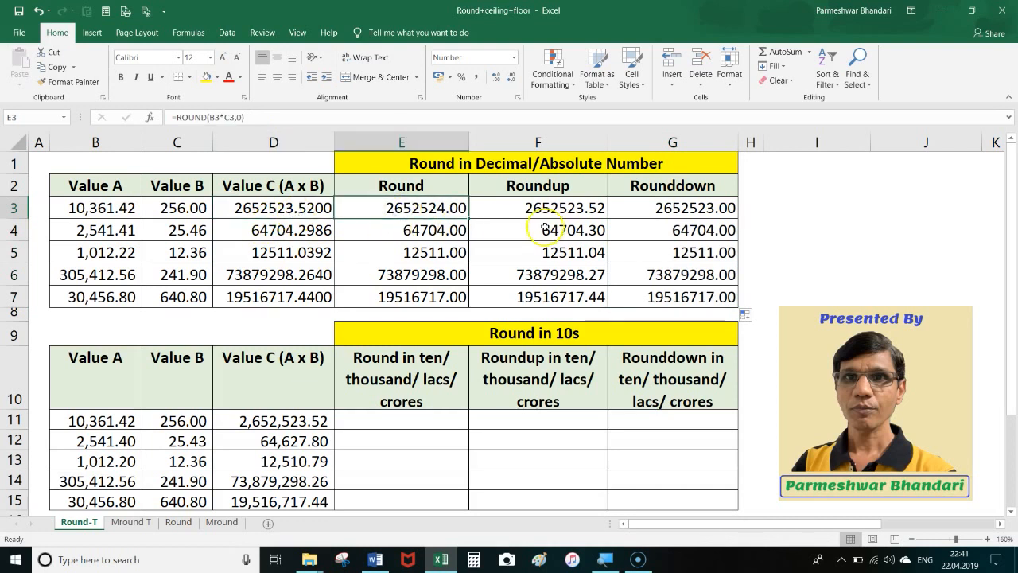
left_click(674, 211)
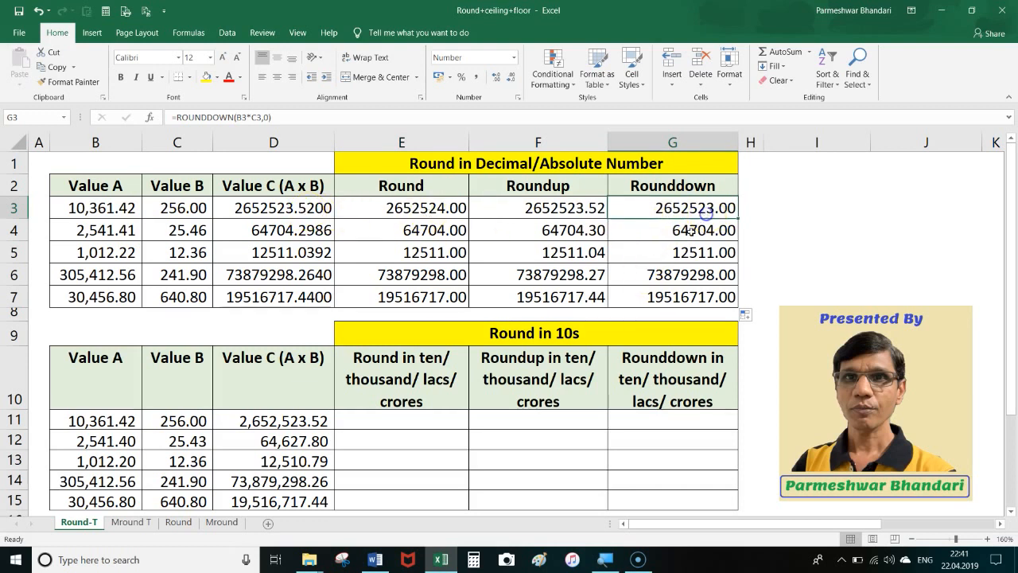
left_click(417, 187)
left_click(513, 188)
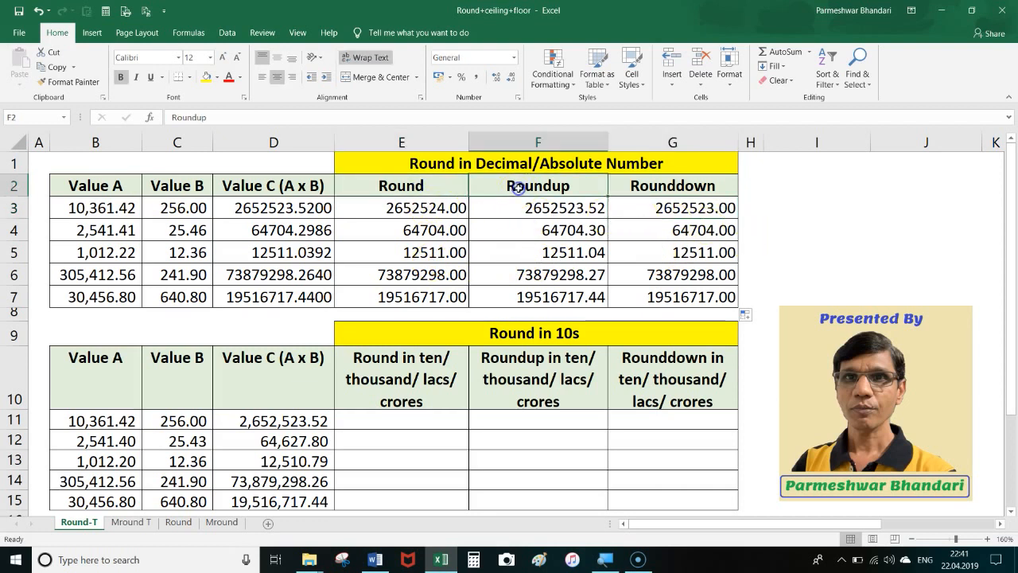
left_click(656, 192)
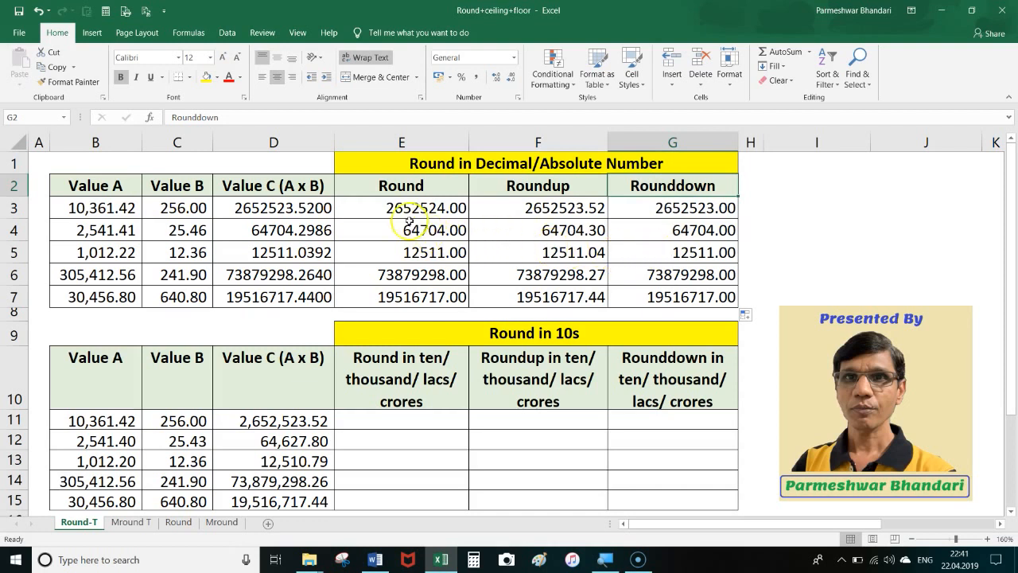
left_click(671, 296)
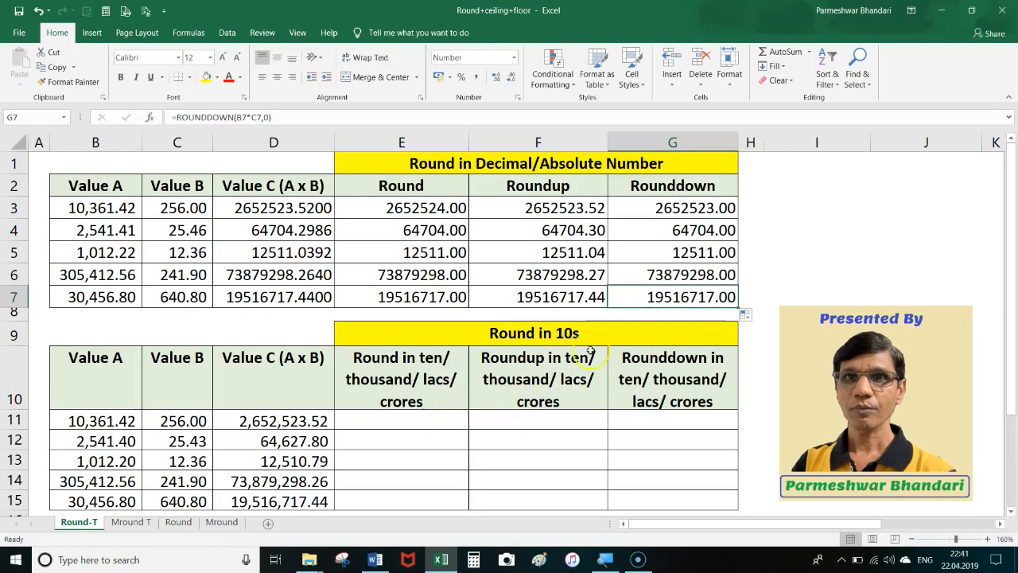
Enter =ROUND(B11*C11,-2) in cell E11 to round the product to the nearest hundred
left_click(395, 419)
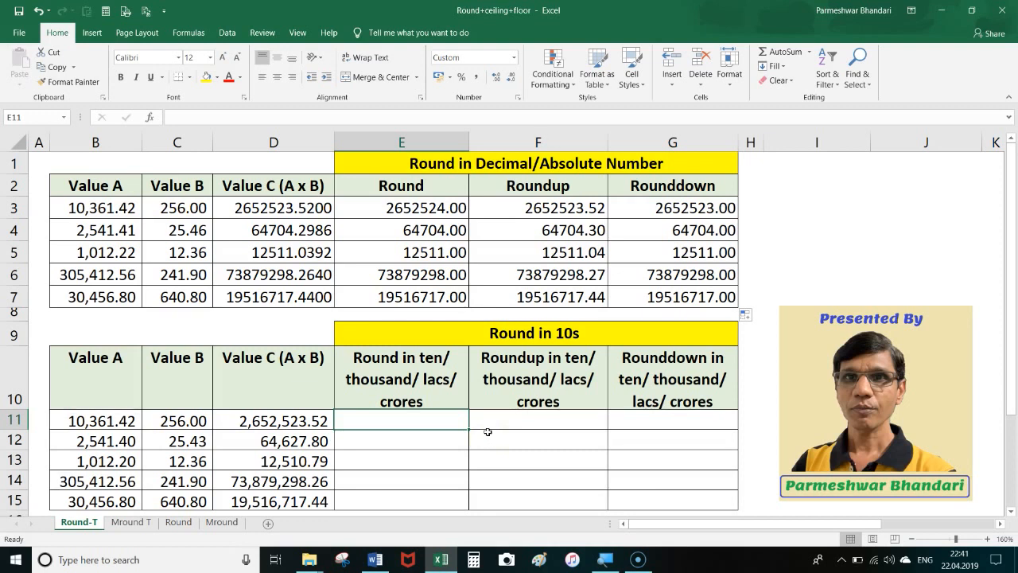
type("=")
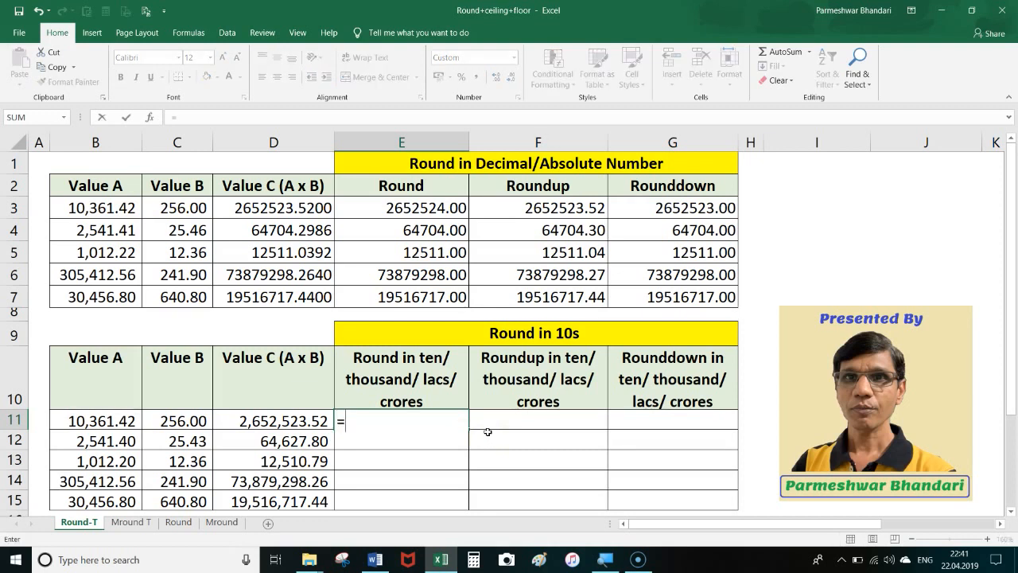
type("round")
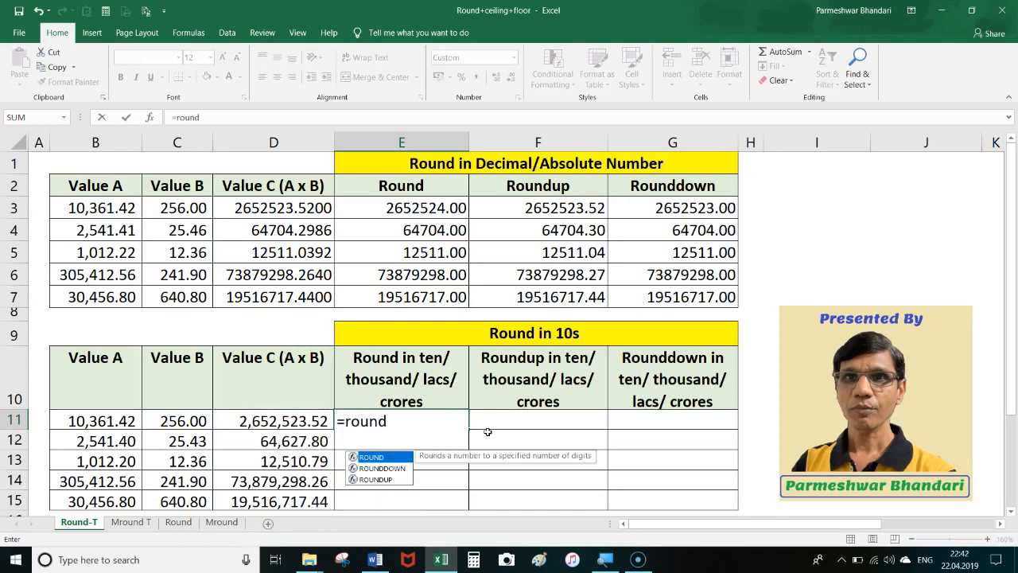
type("(")
left_click(107, 420)
type("*")
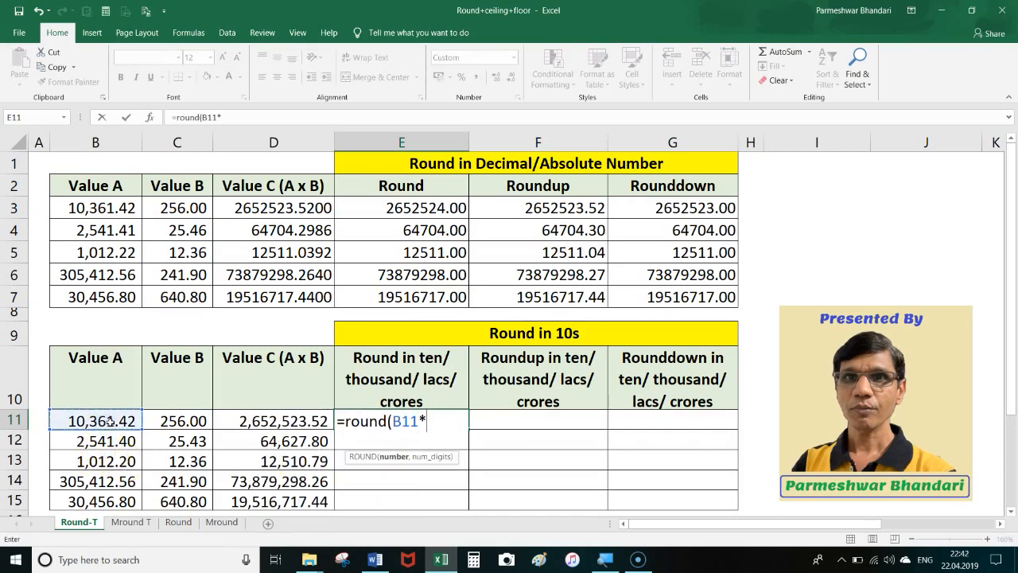
left_click(171, 420)
type(",")
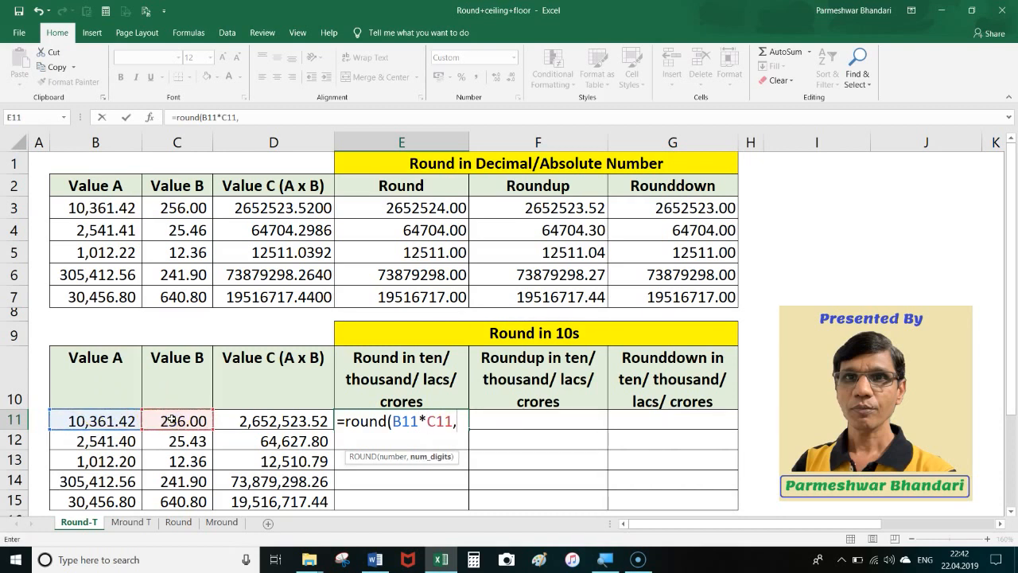
type("-")
type("1")
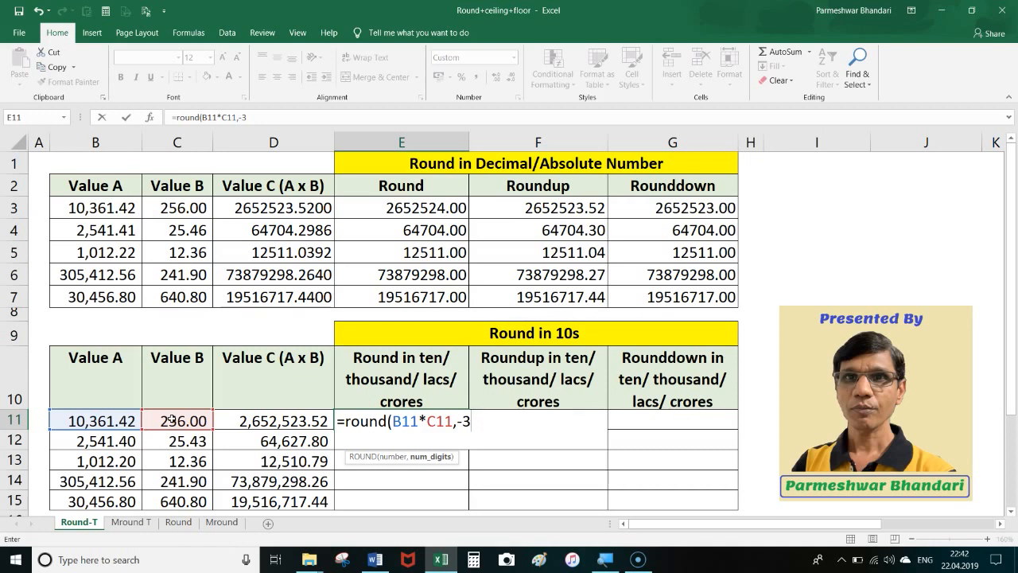
key("BackSpace")
type("2)")
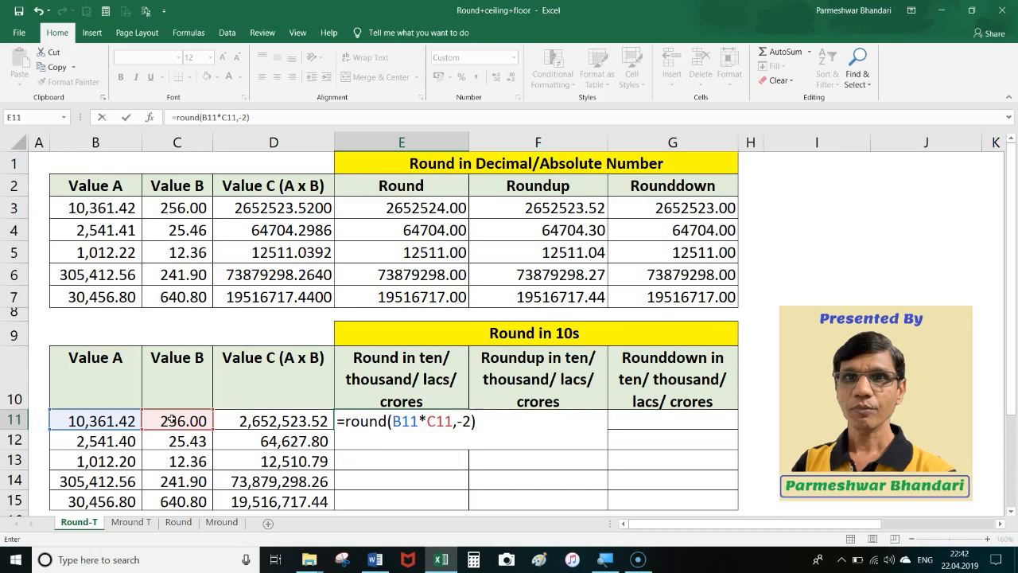
key("Return")
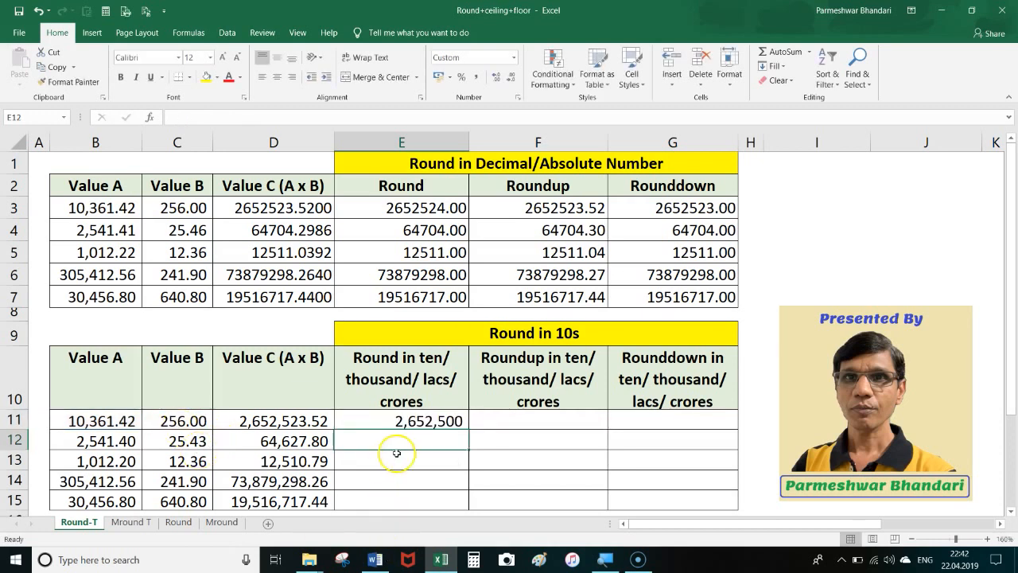
Fill the ROUND formula from E11 down to E15 and check E14 against the unrounded product in D14
left_click(429, 418)
left_click_drag(468, 430, 467, 503)
left_click(429, 483)
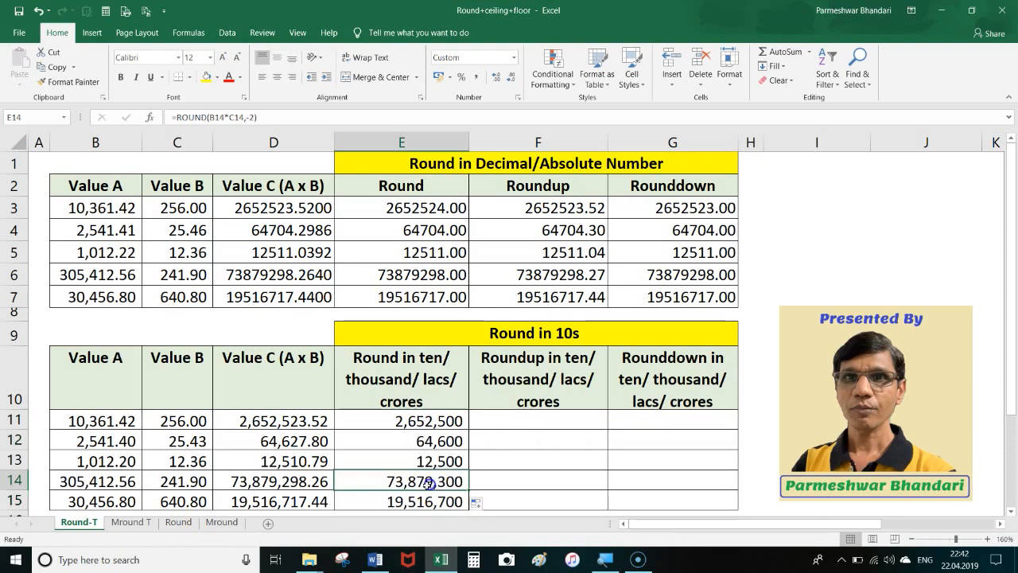
left_click(278, 482)
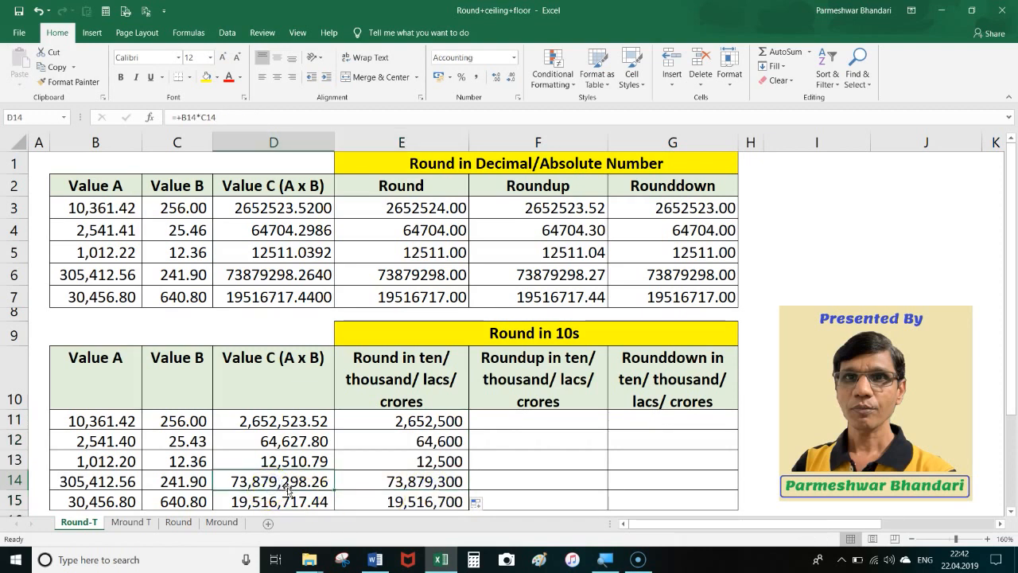
left_click(417, 482)
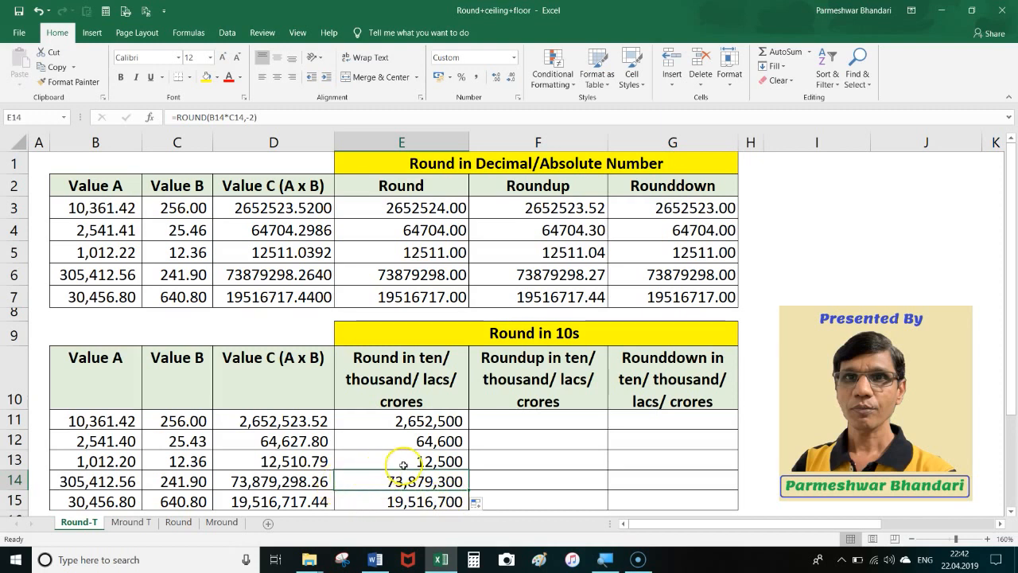
Check E13 against the unrounded product in D13, and enter =ROUNDUP(B11*C11,-3) in cell F11
left_click(299, 463)
left_click(412, 461)
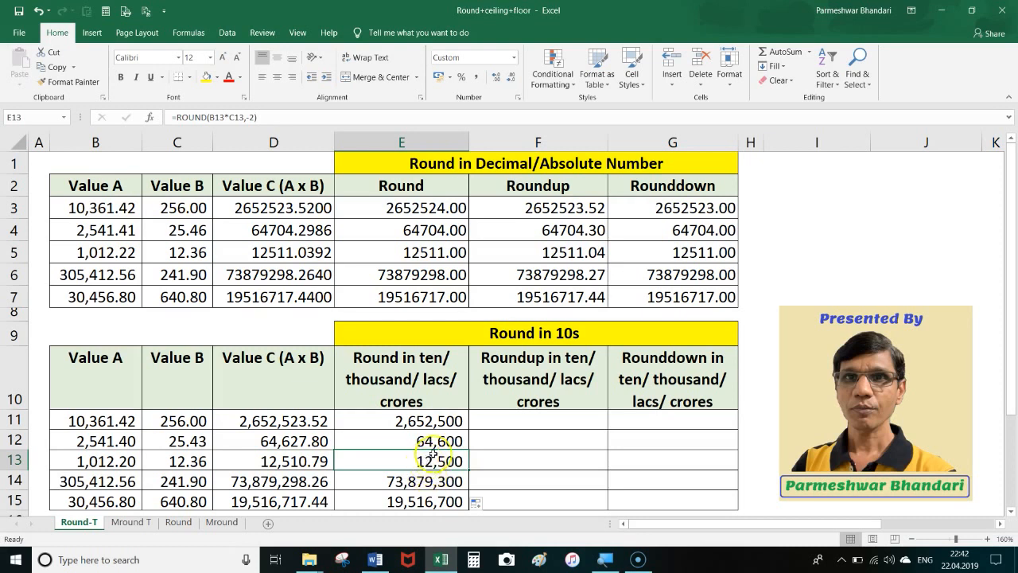
left_click(518, 422)
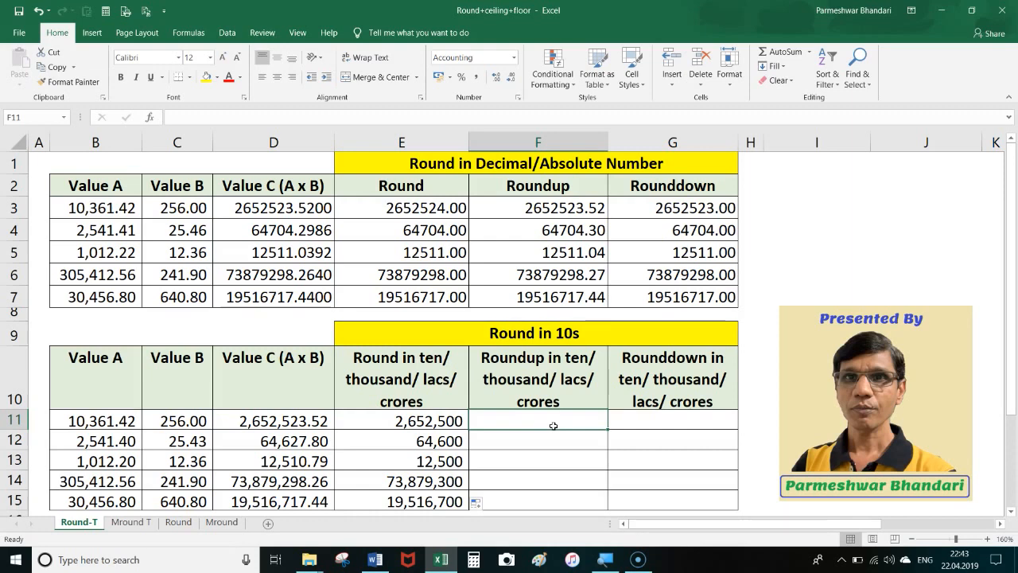
type("=round")
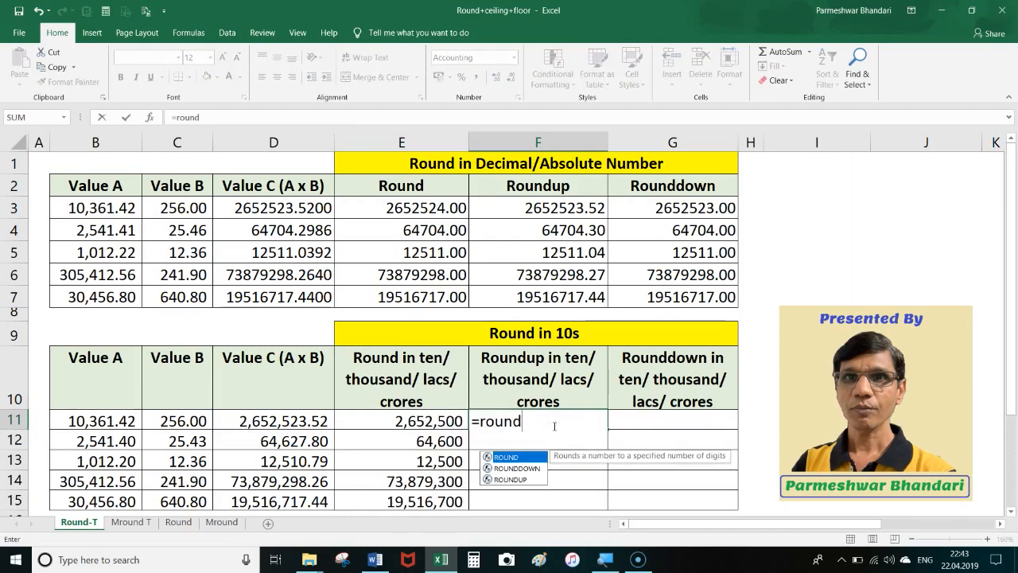
type("up(")
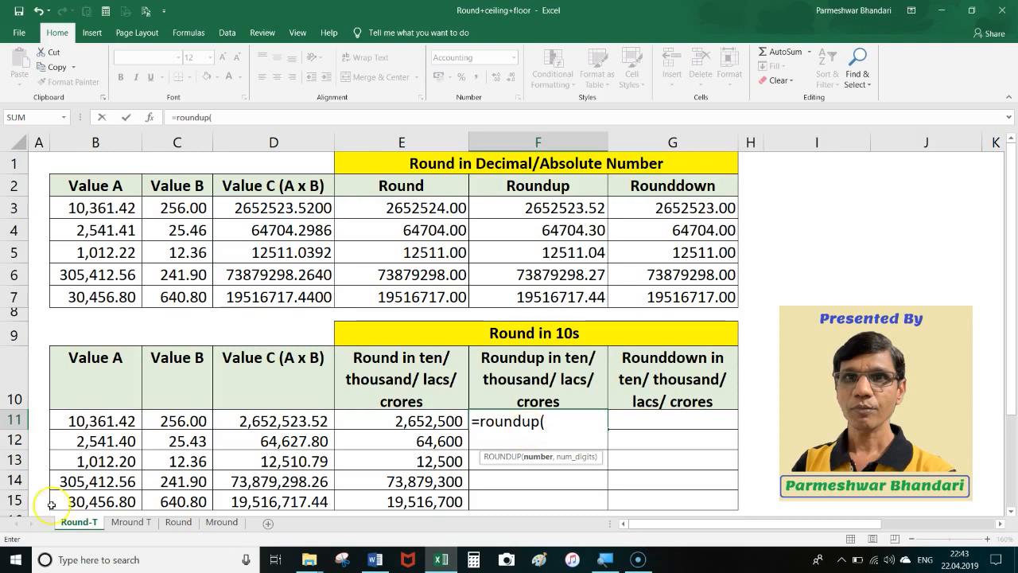
left_click(78, 414)
type("*")
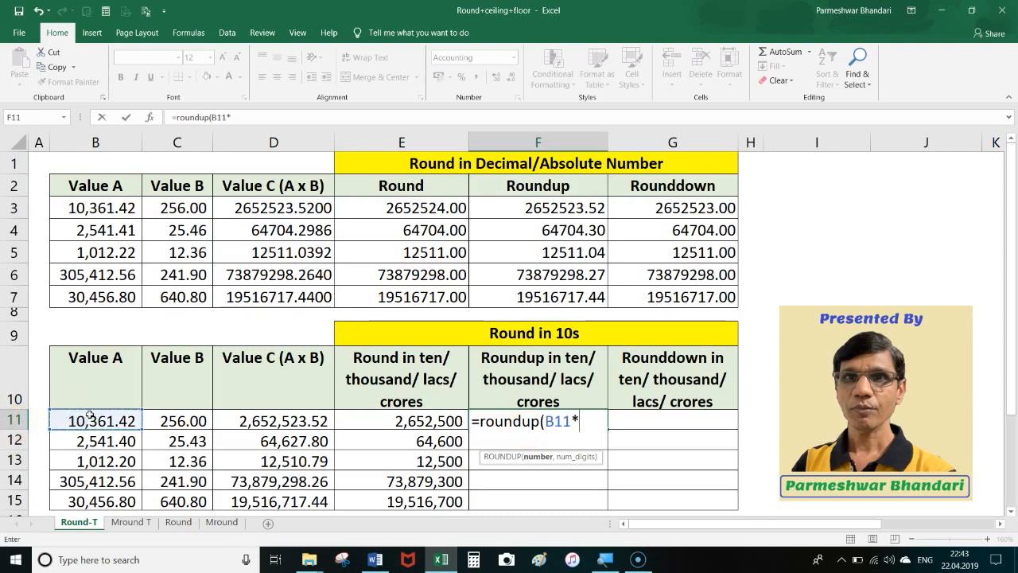
left_click(171, 420)
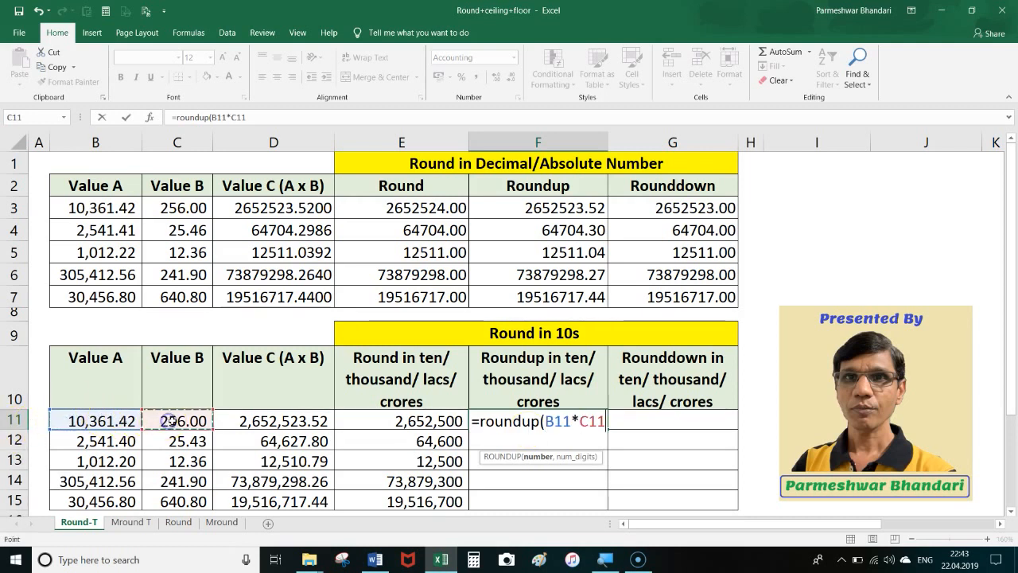
type(",-")
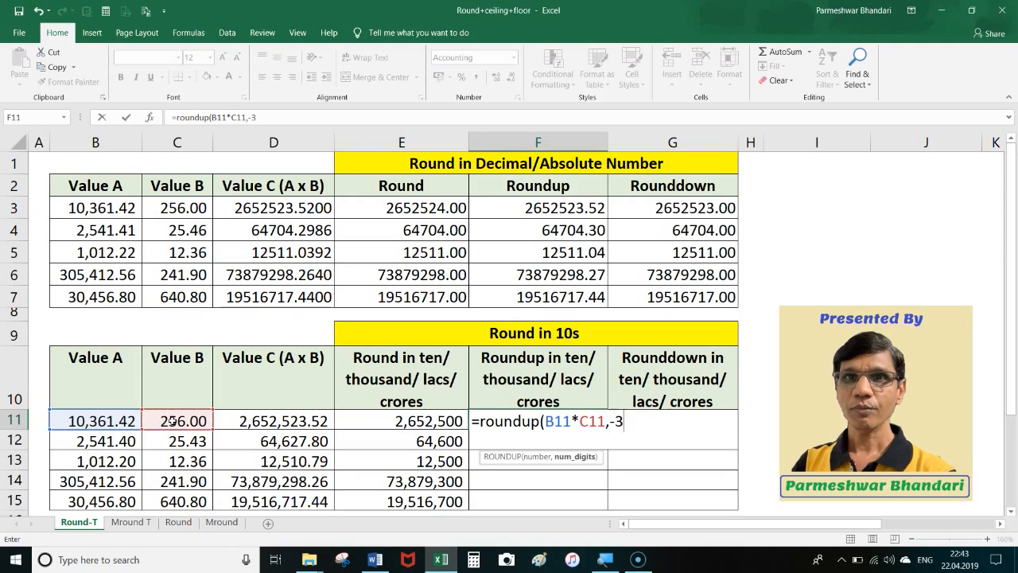
type("3)")
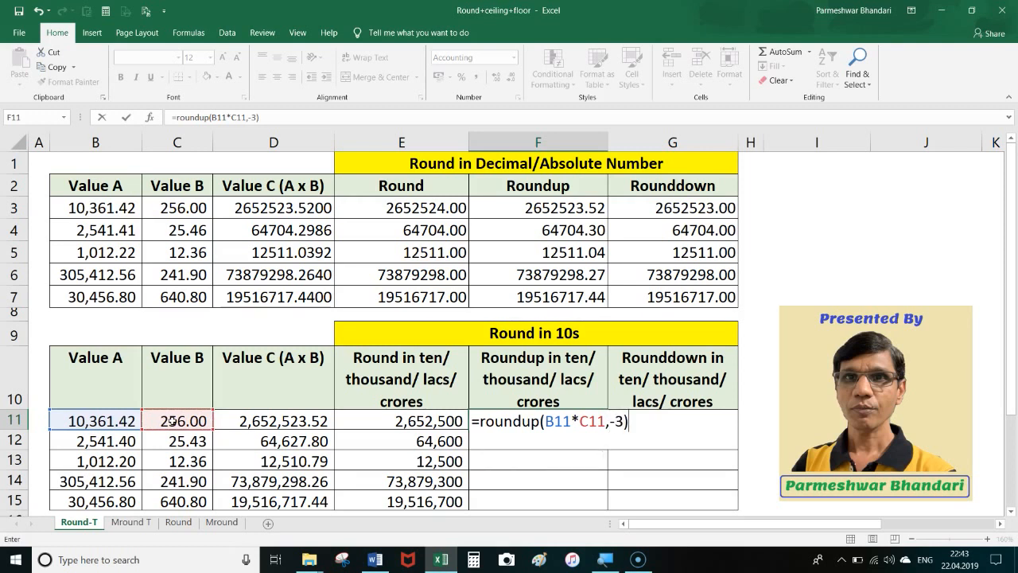
key("Return")
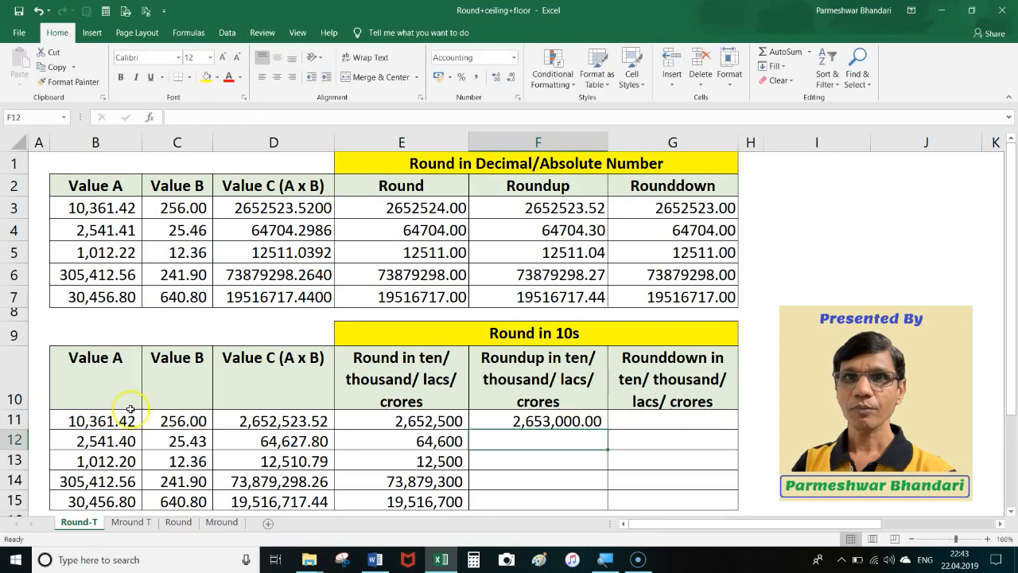
Change the digits argument of the ROUNDUP formula in F11 to -2 and fill the formula down to F15
left_click(525, 421)
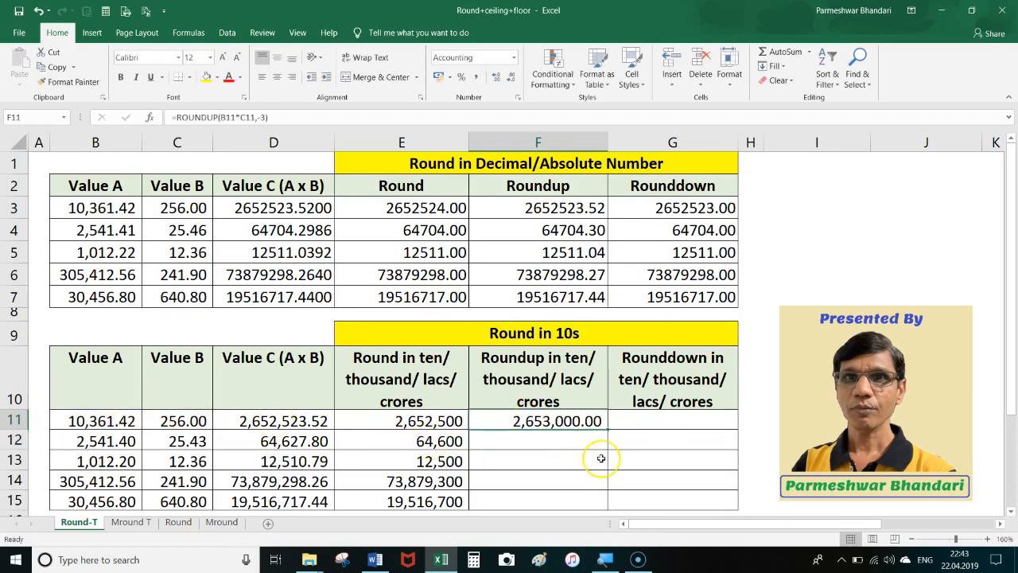
key("F2")
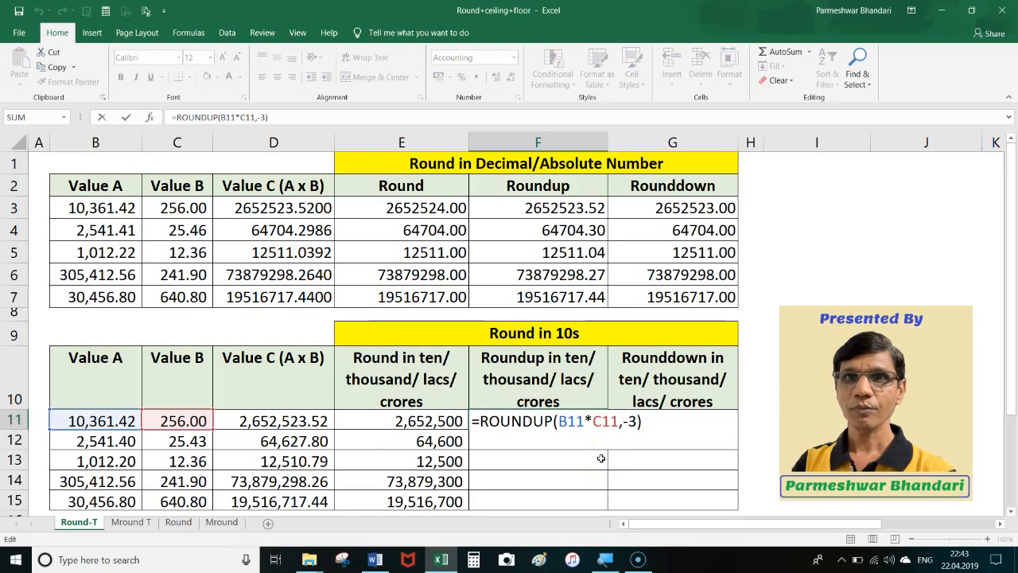
key("Left")
type("2")
key("Return")
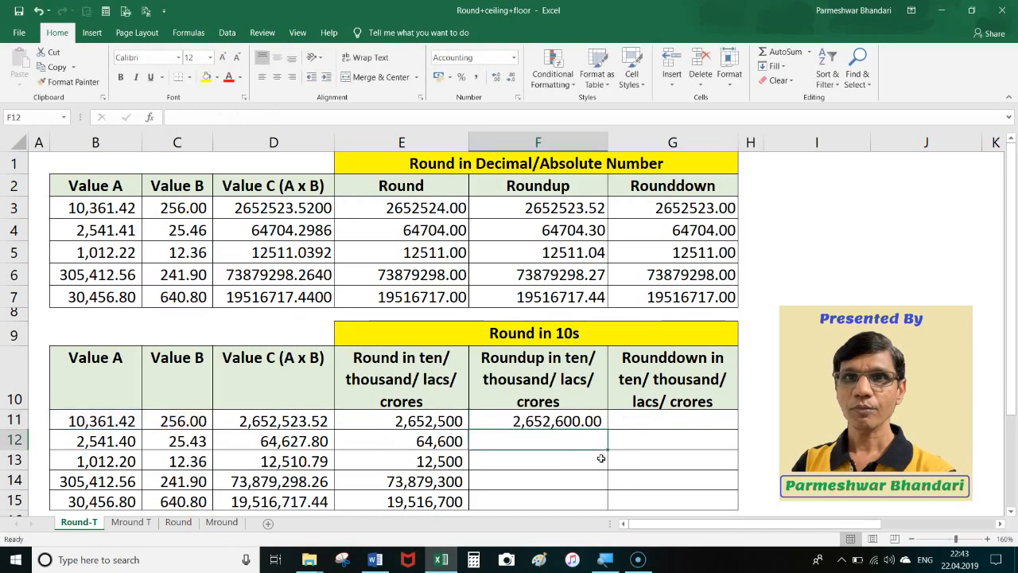
left_click(547, 421)
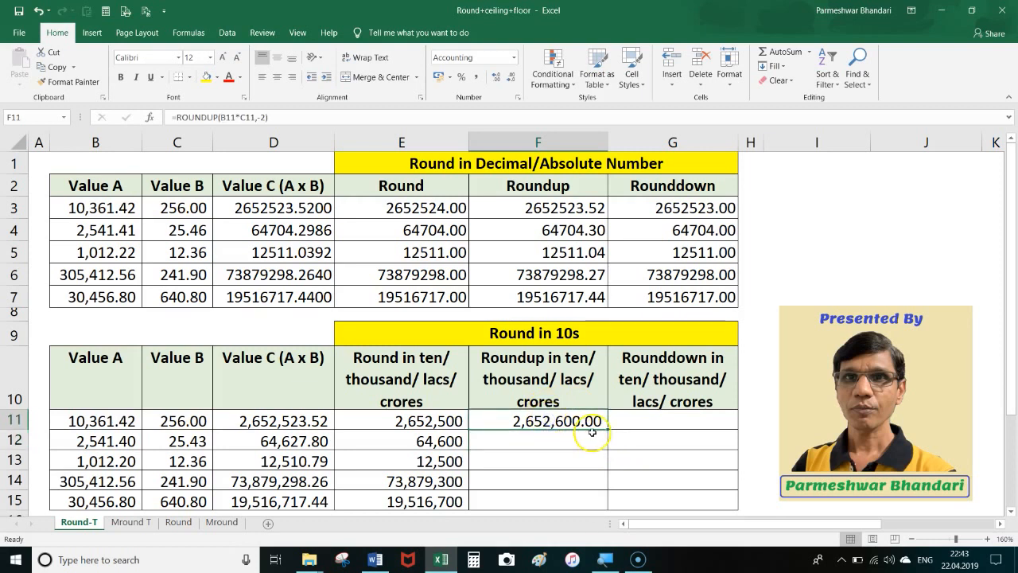
left_click_drag(608, 430, 604, 502)
Compare the Roundup results in F11, F13 and F14 with the unrounded products in column D
left_click(555, 466)
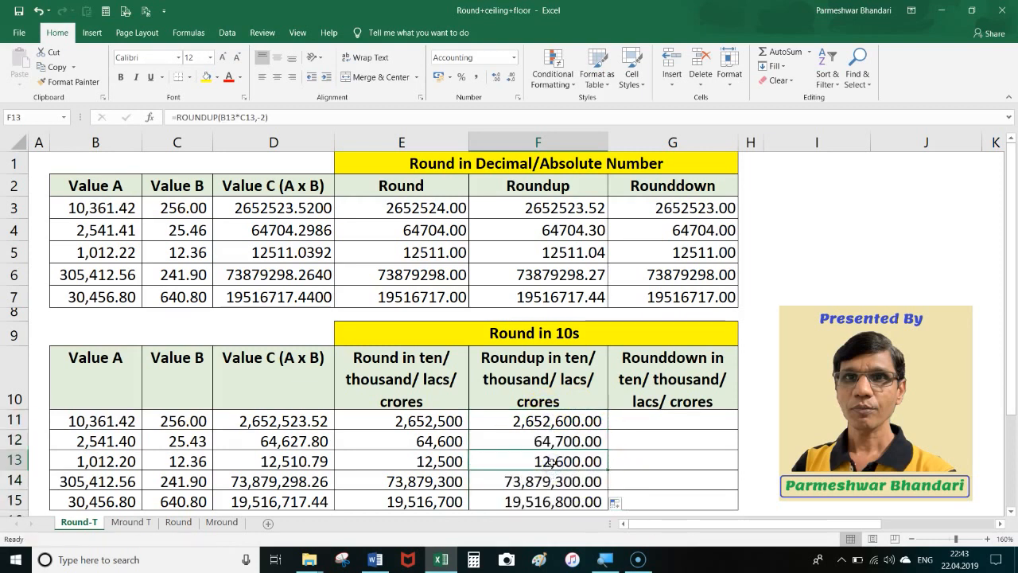
left_click(569, 427)
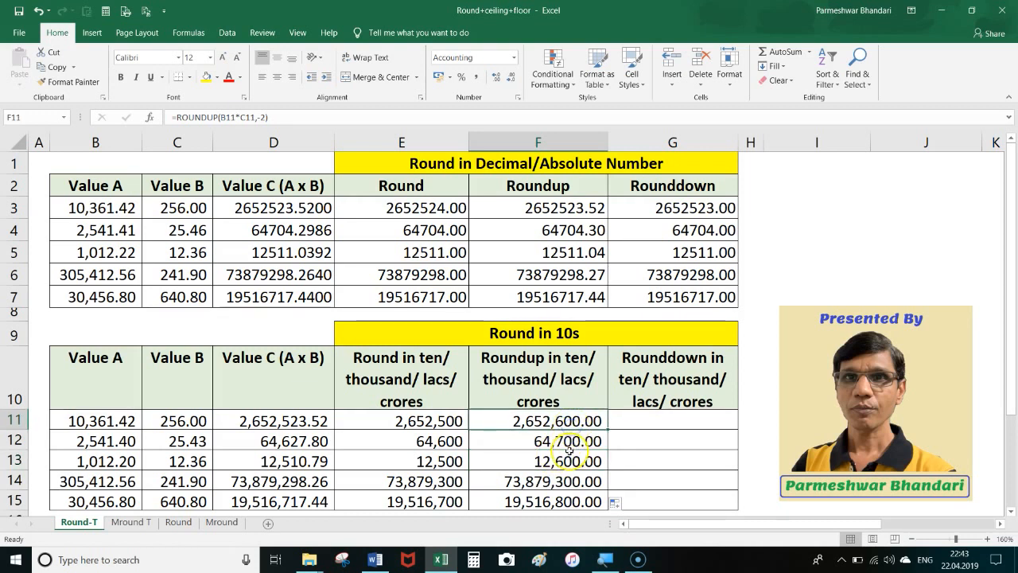
left_click(290, 420)
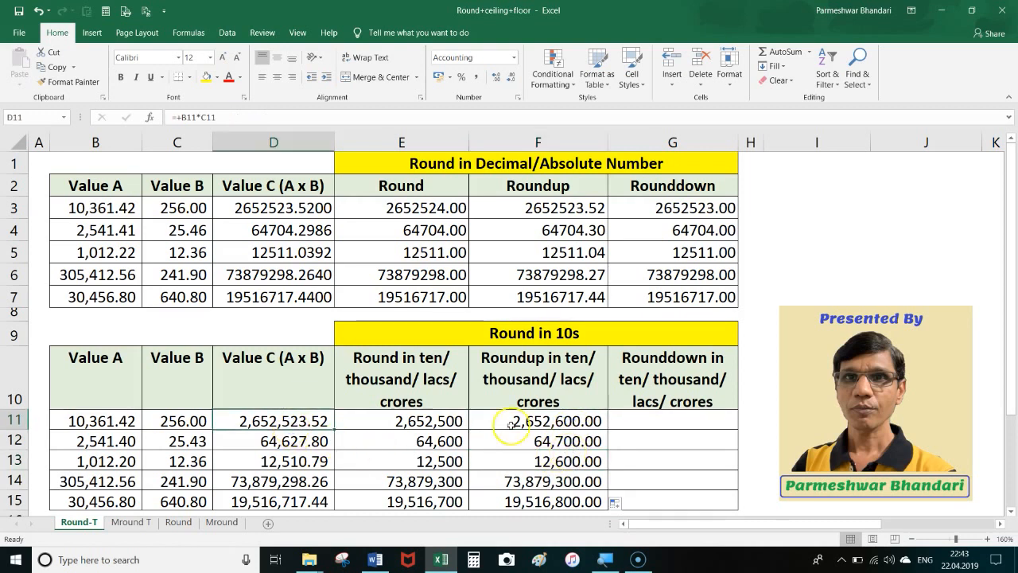
left_click(548, 423)
left_click(302, 461)
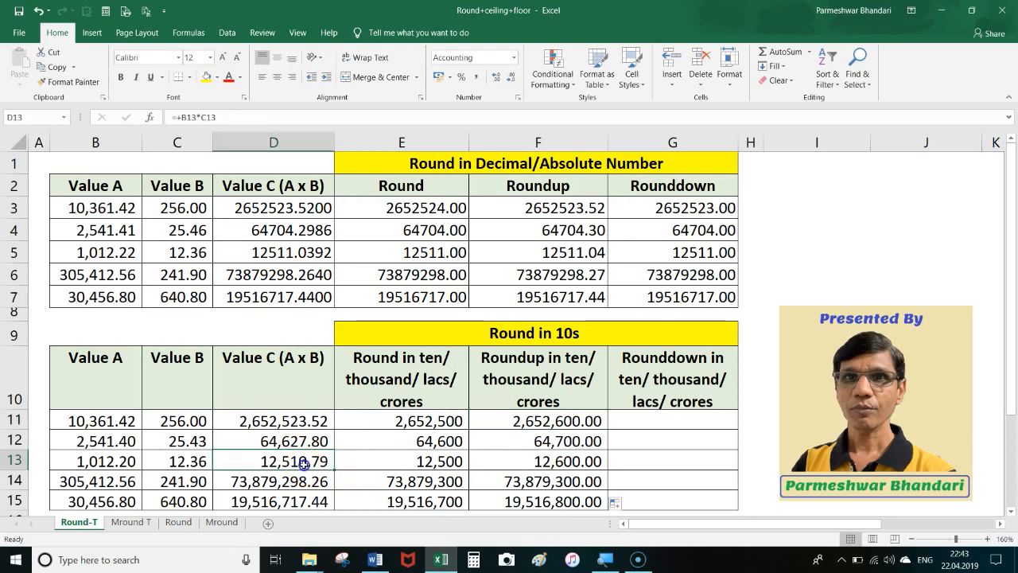
left_click(521, 466)
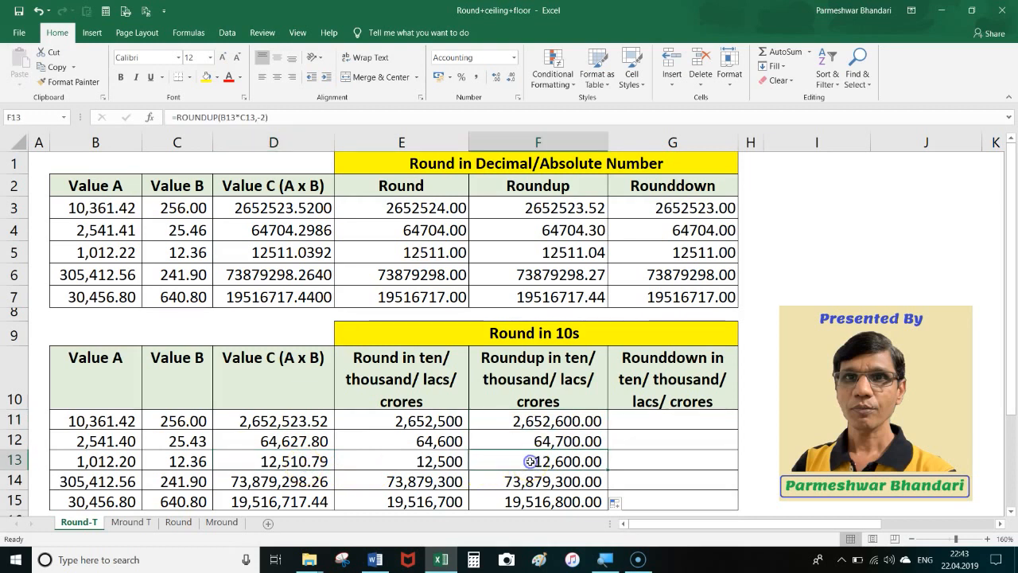
left_click(278, 482)
left_click(541, 481)
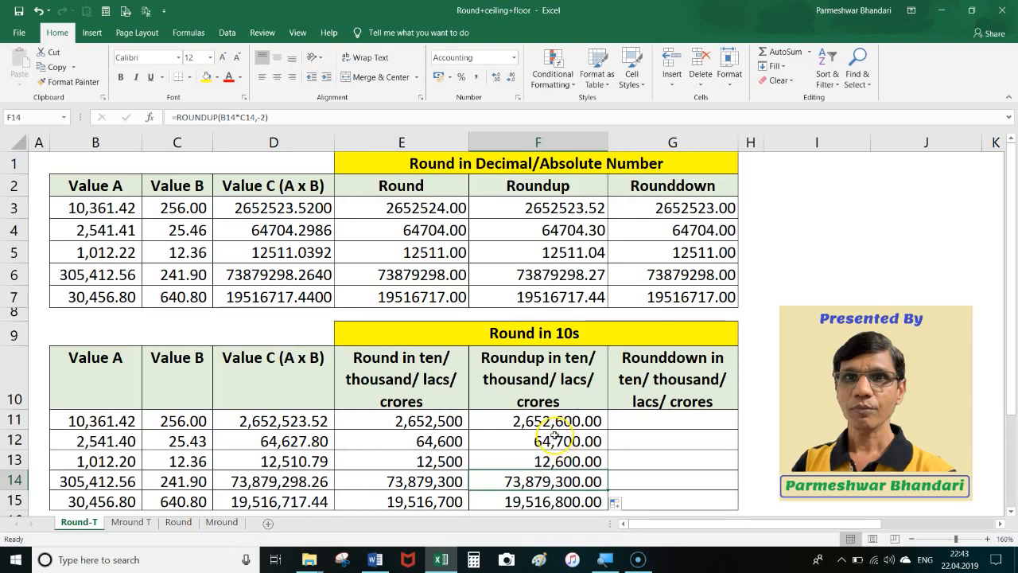
Enter =ROUNDDOWN(B11*C11,-2) in cell G11 and fill the formula down to G15
left_click(646, 422)
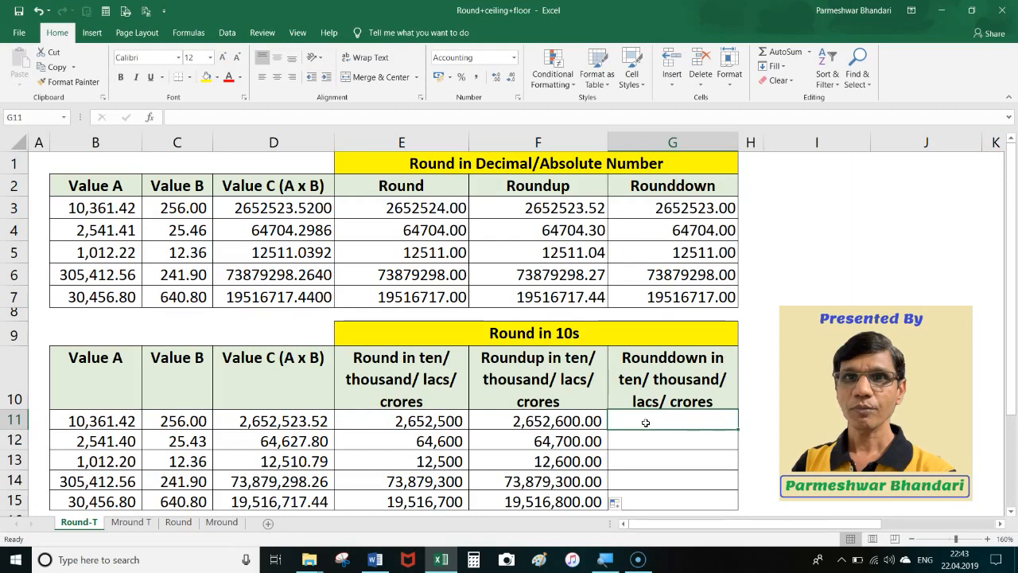
type("=roundd")
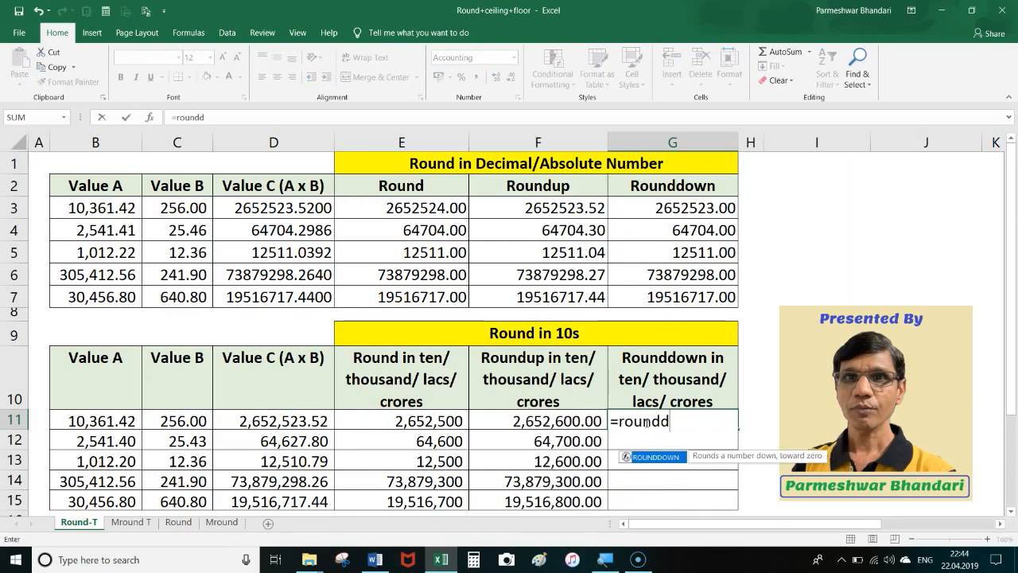
key("Tab")
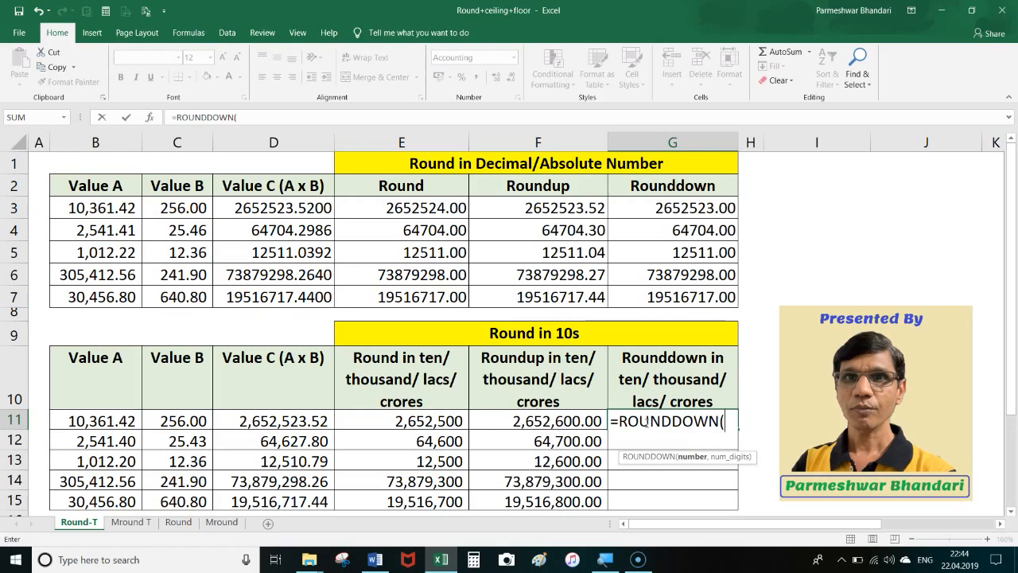
left_click(92, 421)
type("*")
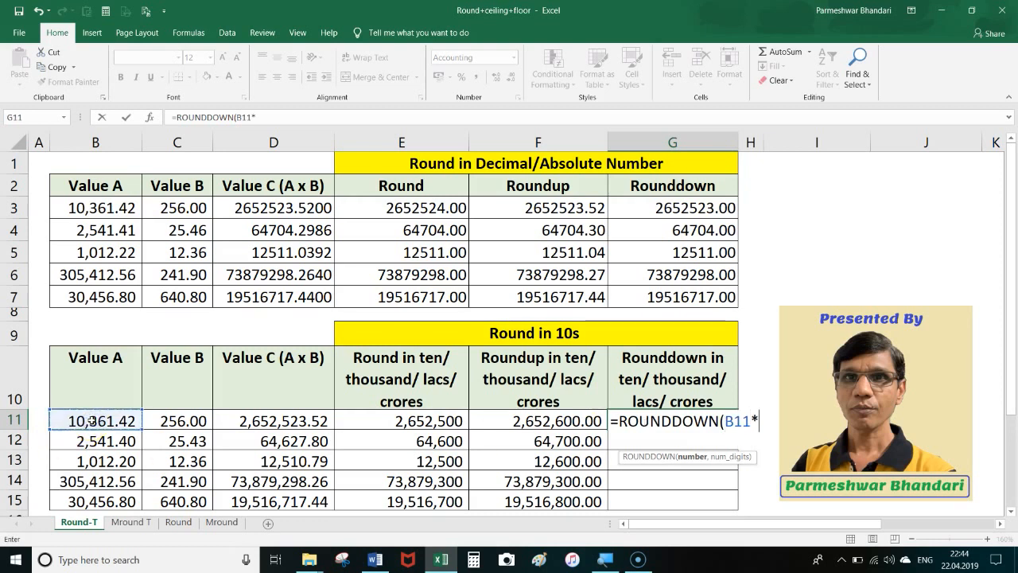
left_click(171, 423)
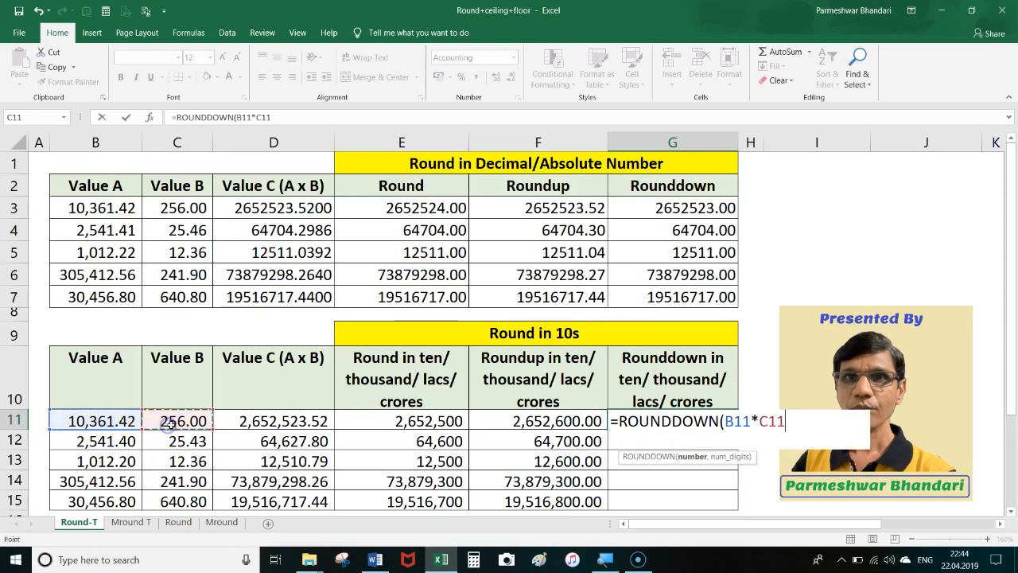
type(",-2")
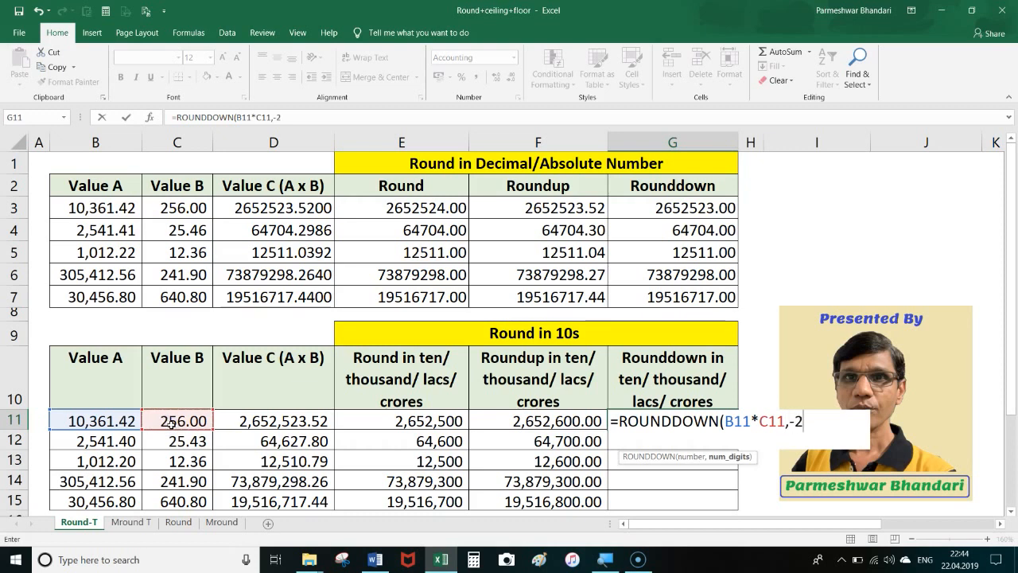
type(")")
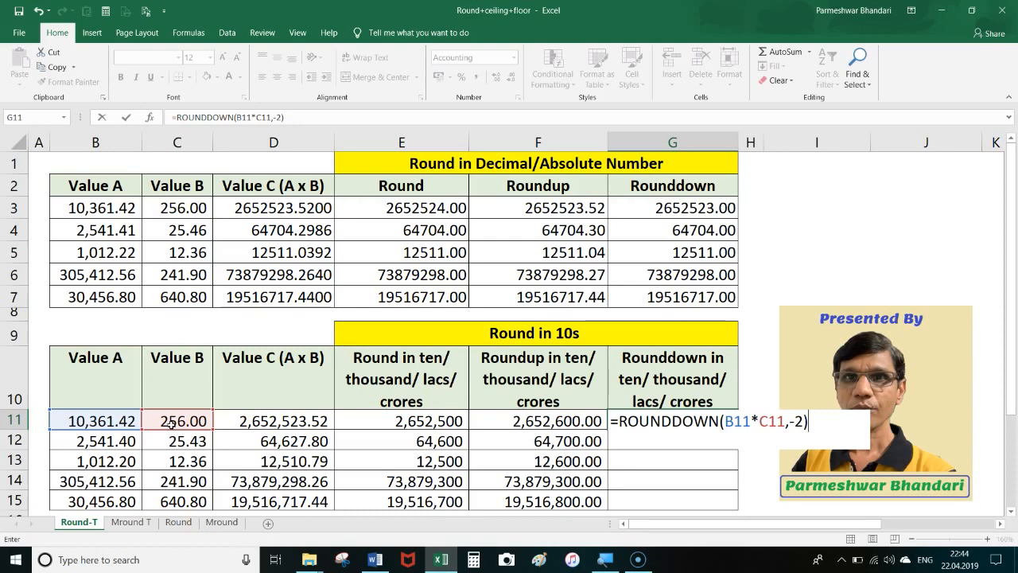
key("Return")
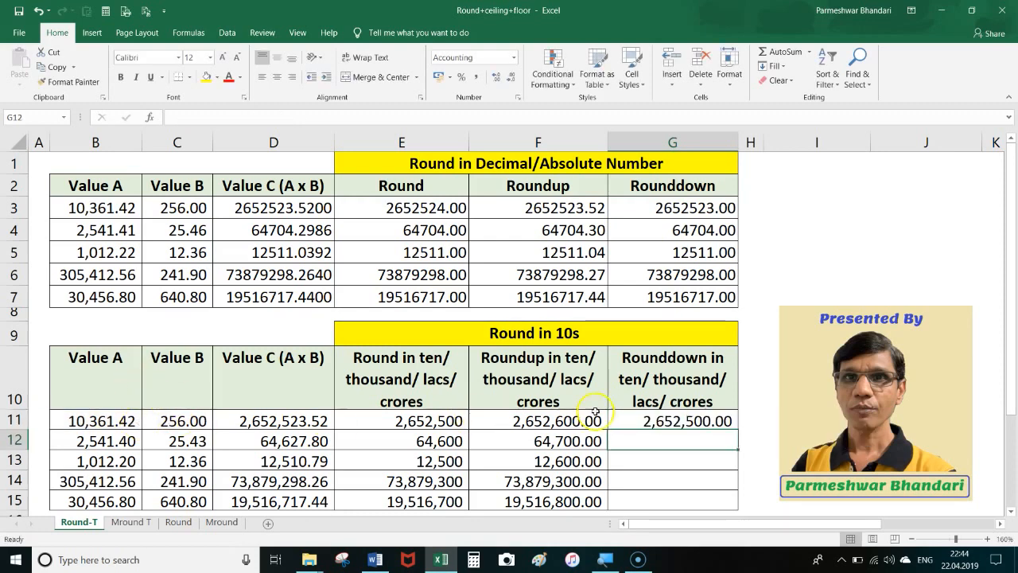
left_click(707, 424)
left_click_drag(737, 428, 736, 504)
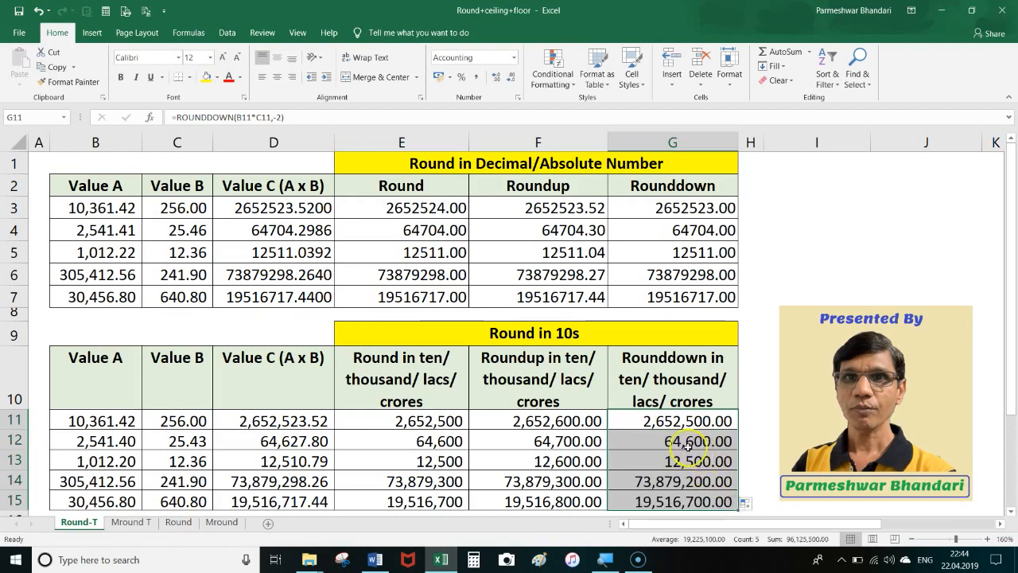
Compare the Round, Roundup and Rounddown results of the Round in 10s table, mainly in row 11
left_click(659, 450)
left_click(699, 421)
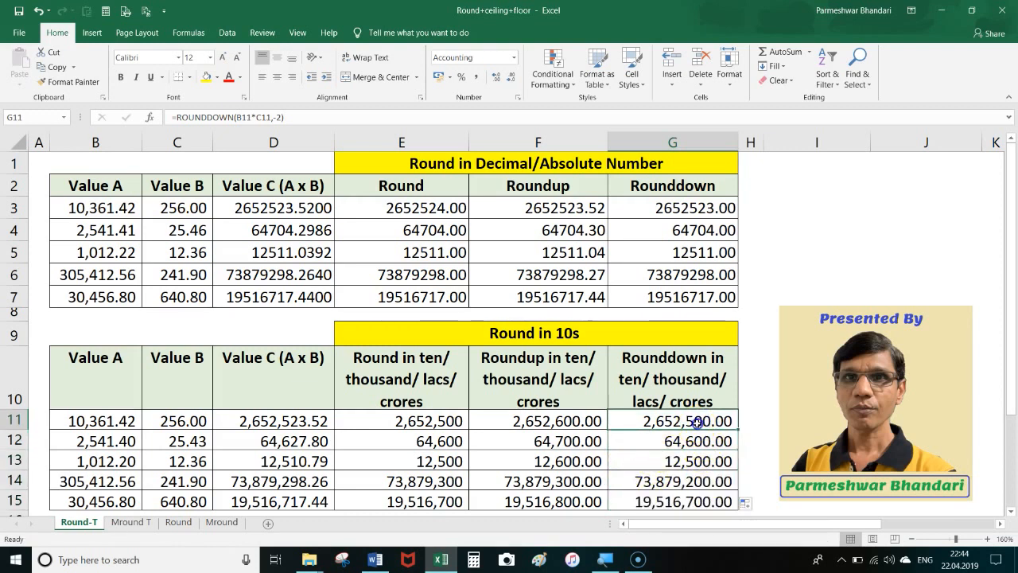
left_click(557, 421)
left_click(677, 421)
left_click(397, 422)
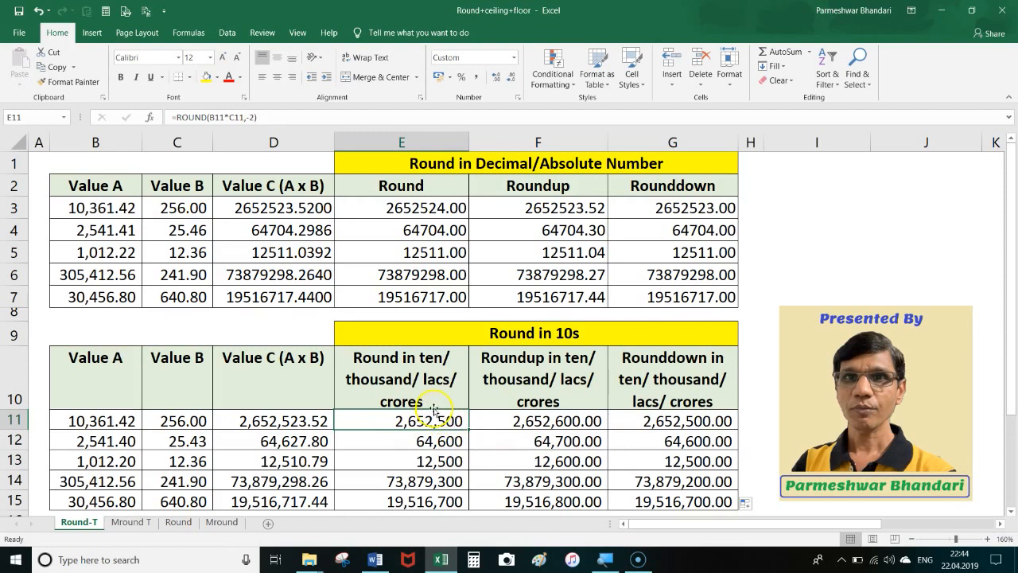
left_click(628, 423)
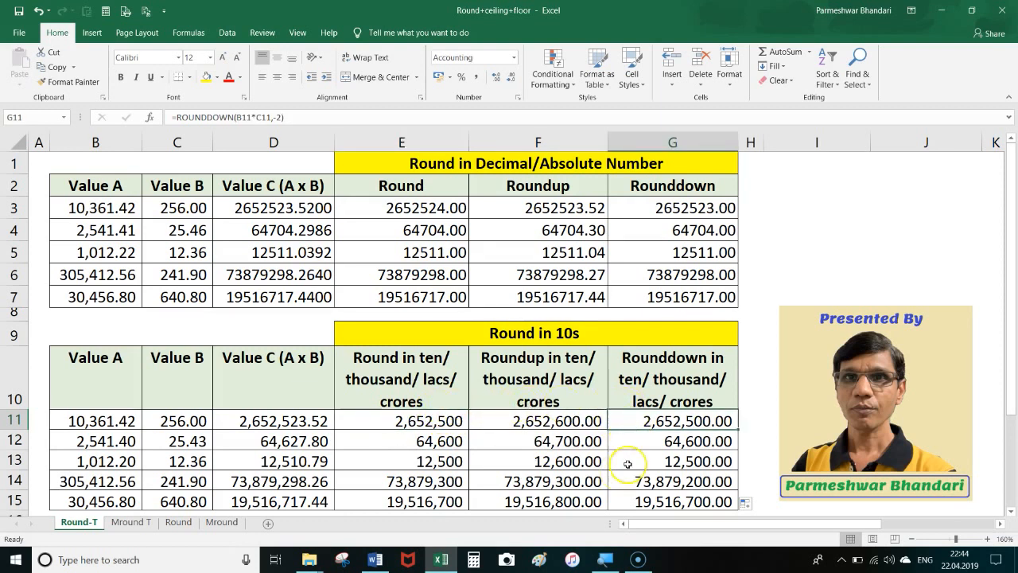
left_click_drag(430, 422, 660, 500)
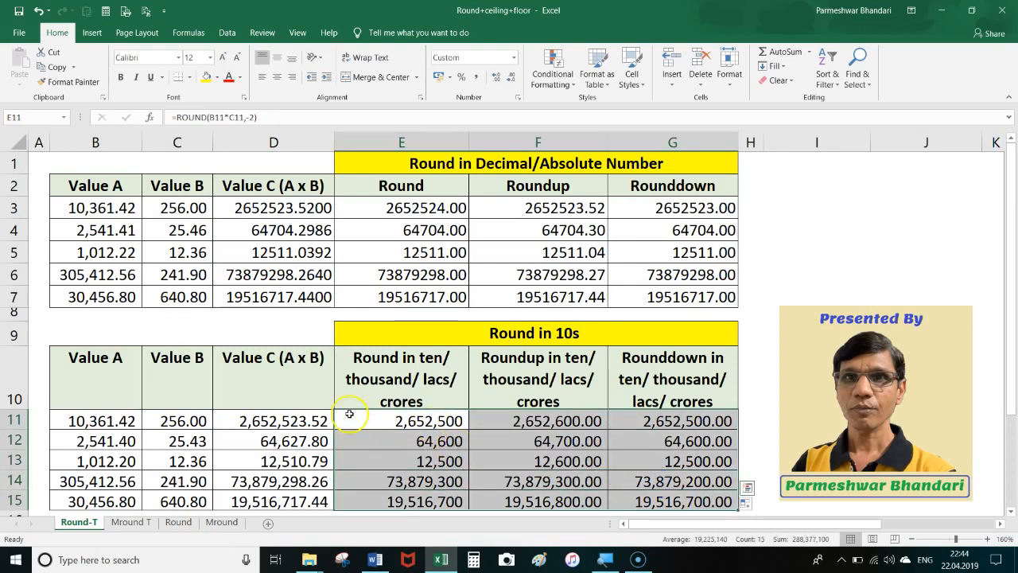
left_click(357, 388)
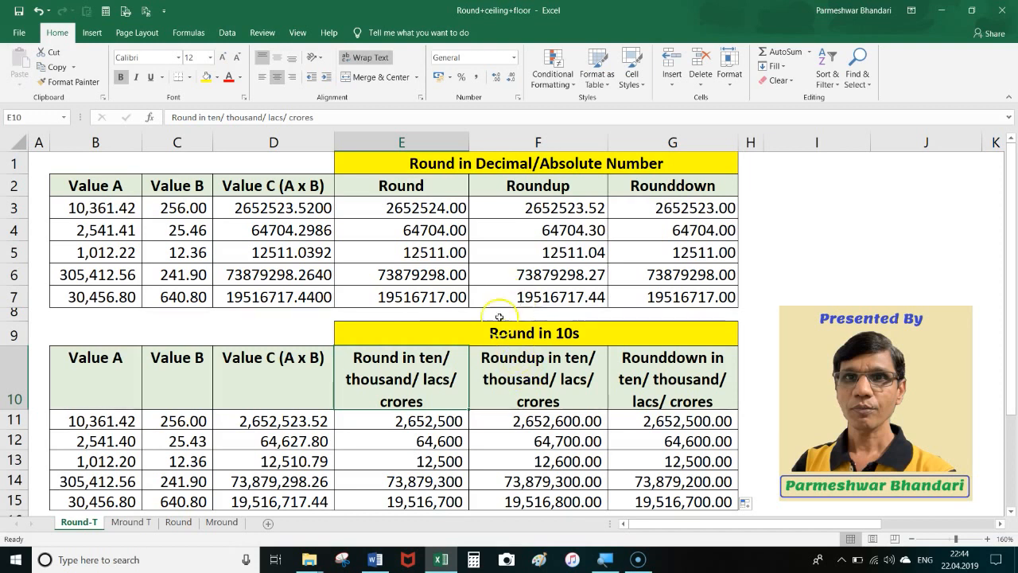
Switch to the Mround T worksheet
left_click(377, 445)
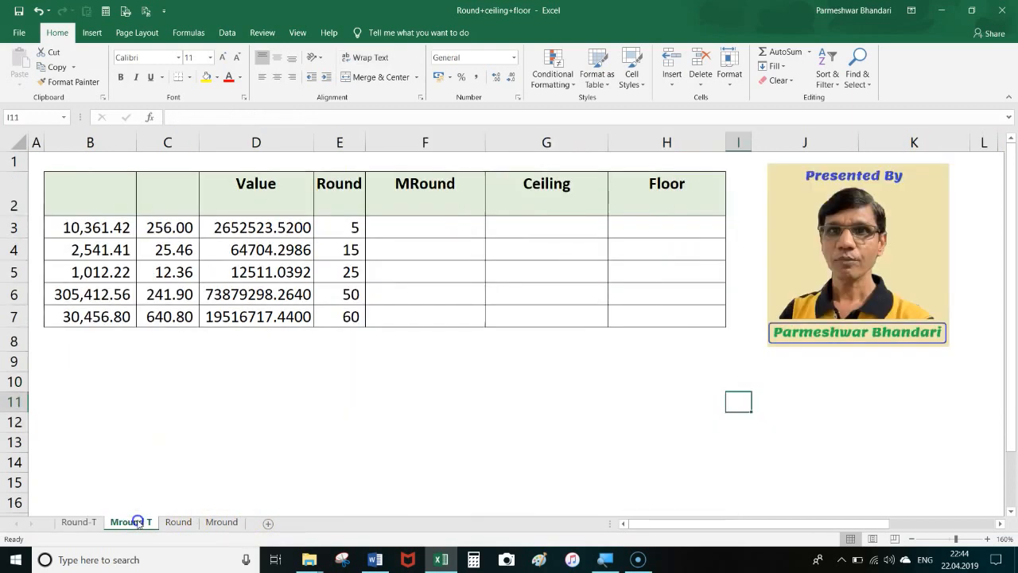
left_click(132, 522)
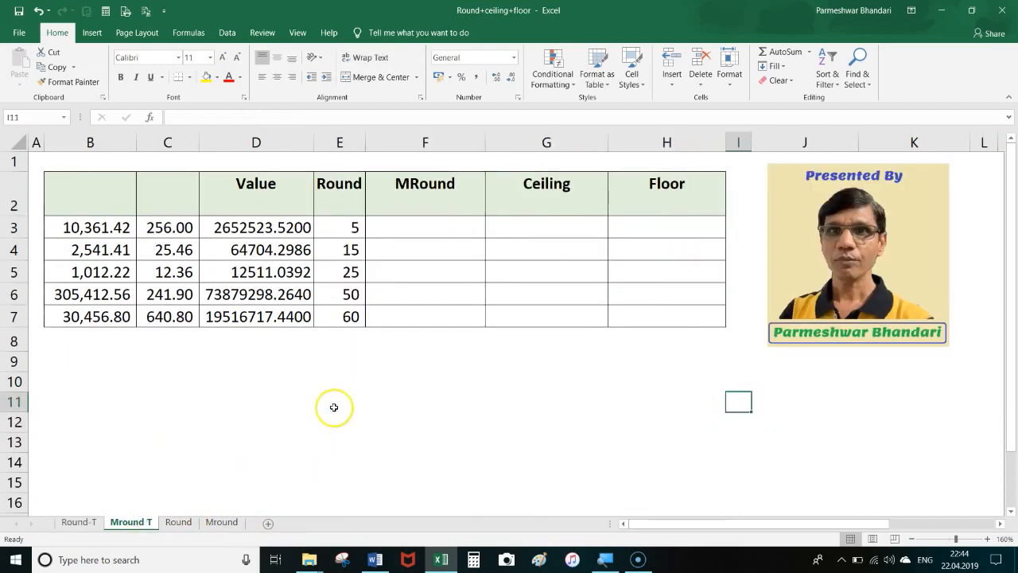
Review the MRound, Ceiling and Floor headings and the rounding multiples in E3:E7
left_click_drag(412, 191, 635, 191)
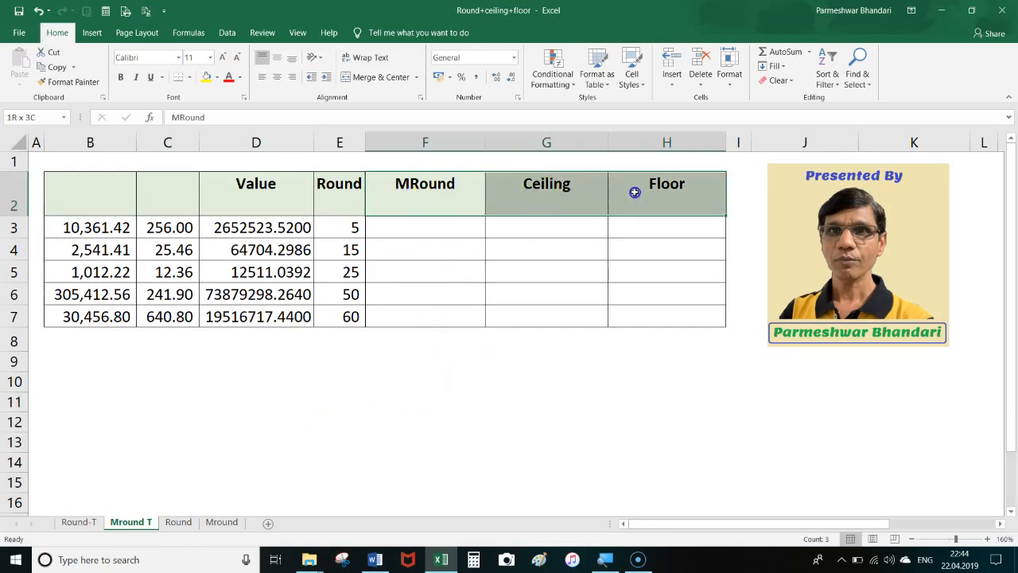
left_click(451, 339)
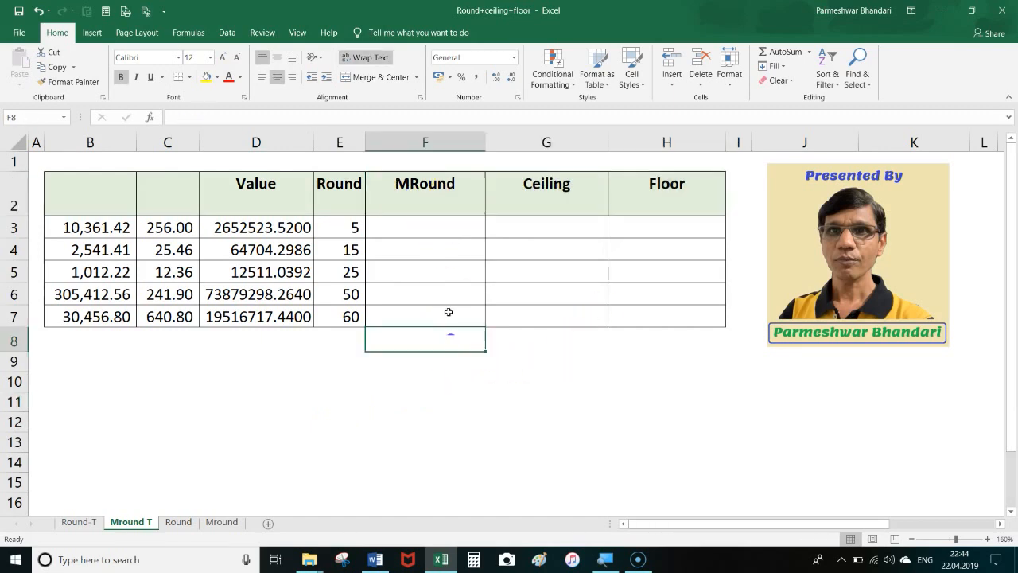
left_click(433, 187)
left_click(524, 194)
left_click(652, 196)
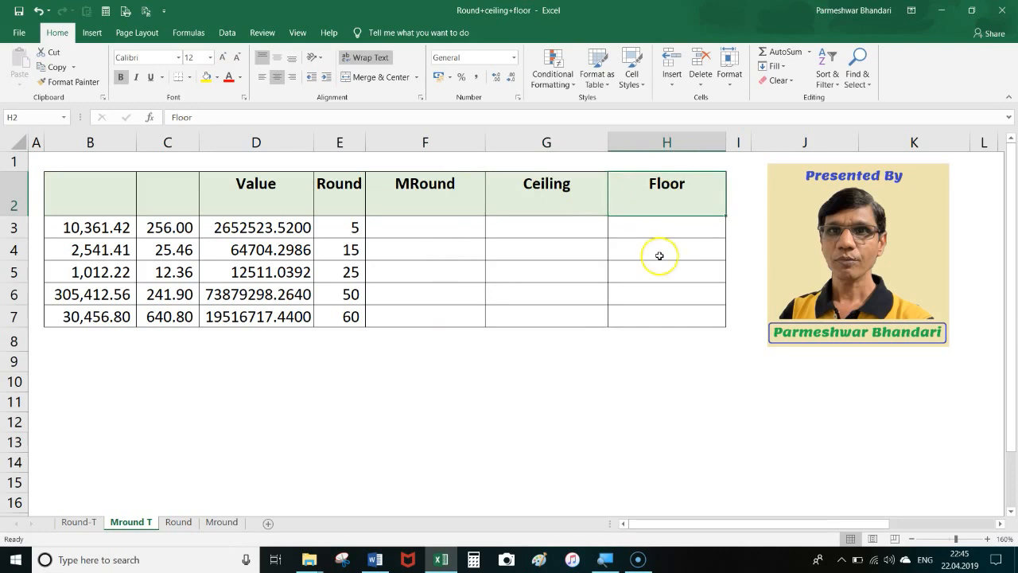
left_click(425, 203)
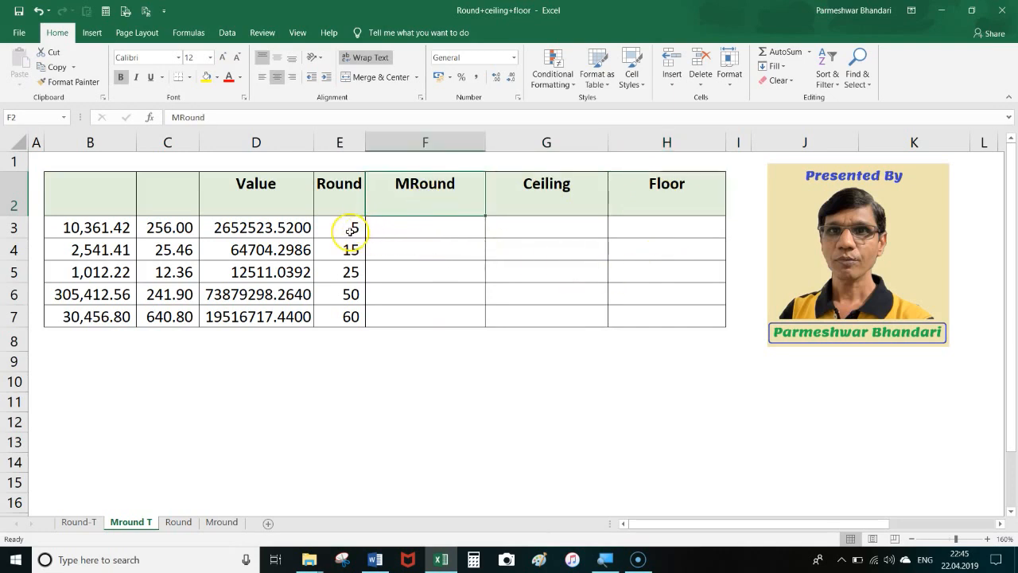
left_click_drag(350, 227, 345, 317)
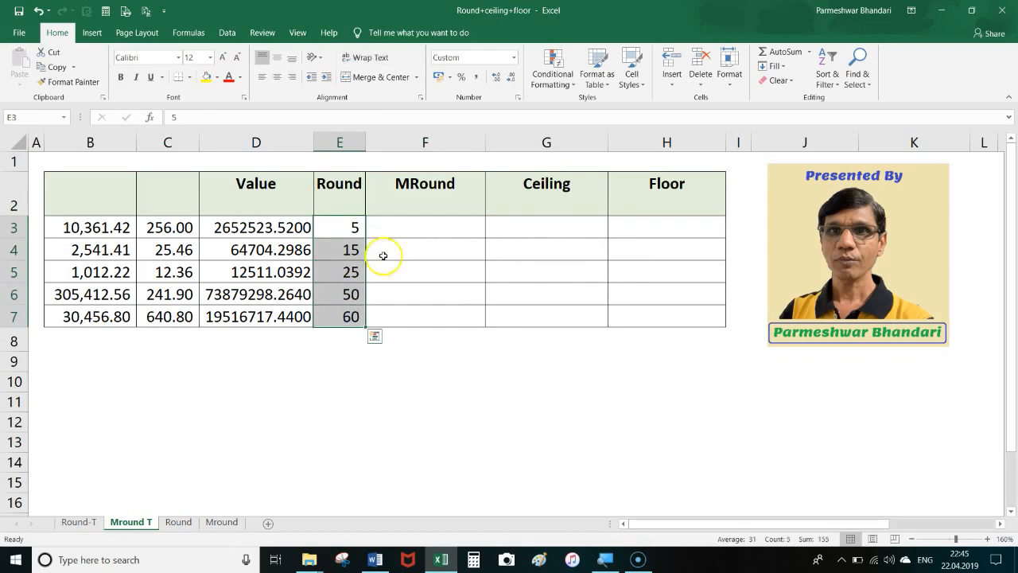
Enter =MROUND(B3*C3,5) in cell F3 and fill the formula down to F7
left_click(406, 226)
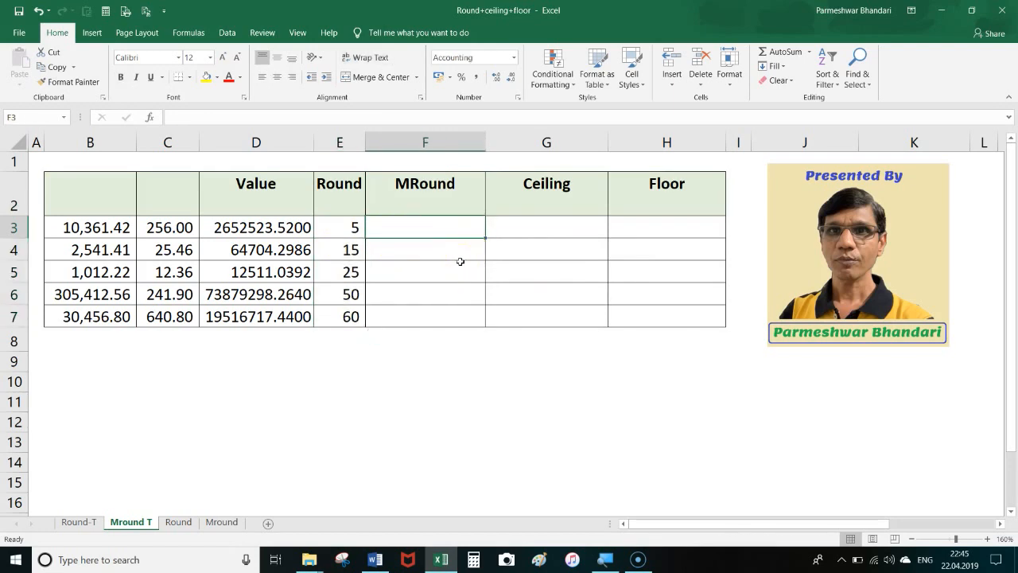
type("=mround")
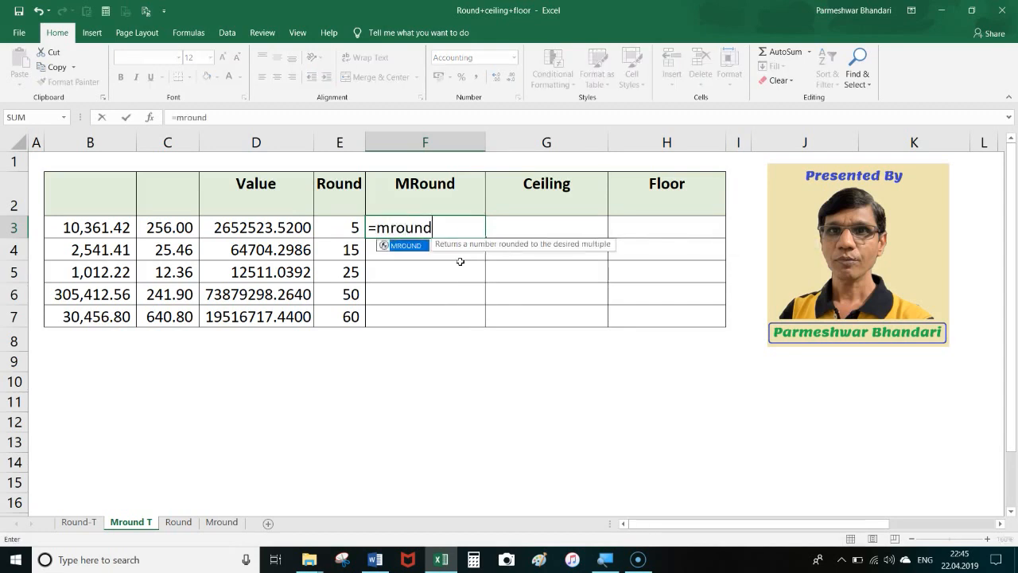
type("(")
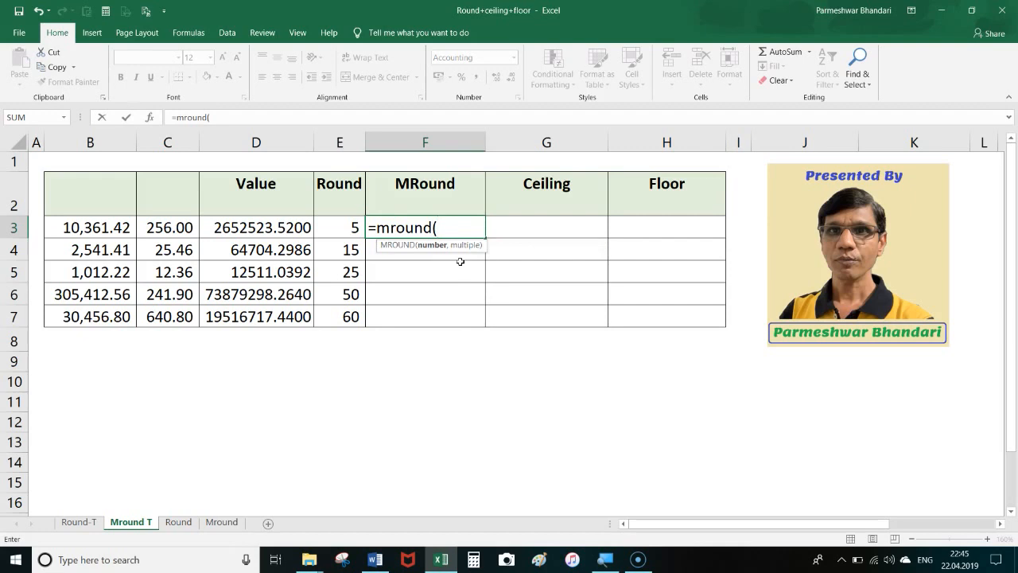
left_click(99, 228)
type("*")
left_click(149, 227)
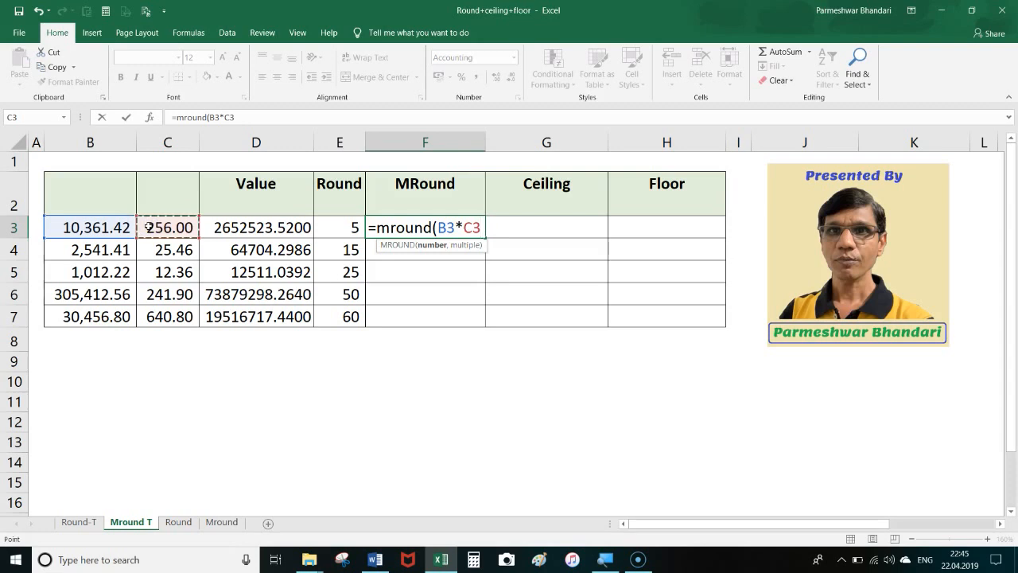
type(",5")
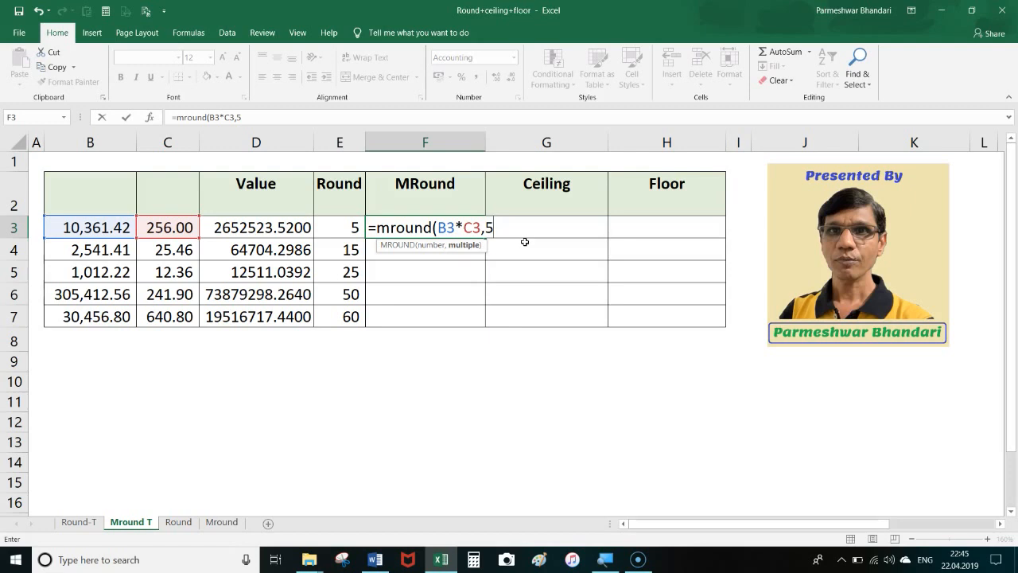
key("Return")
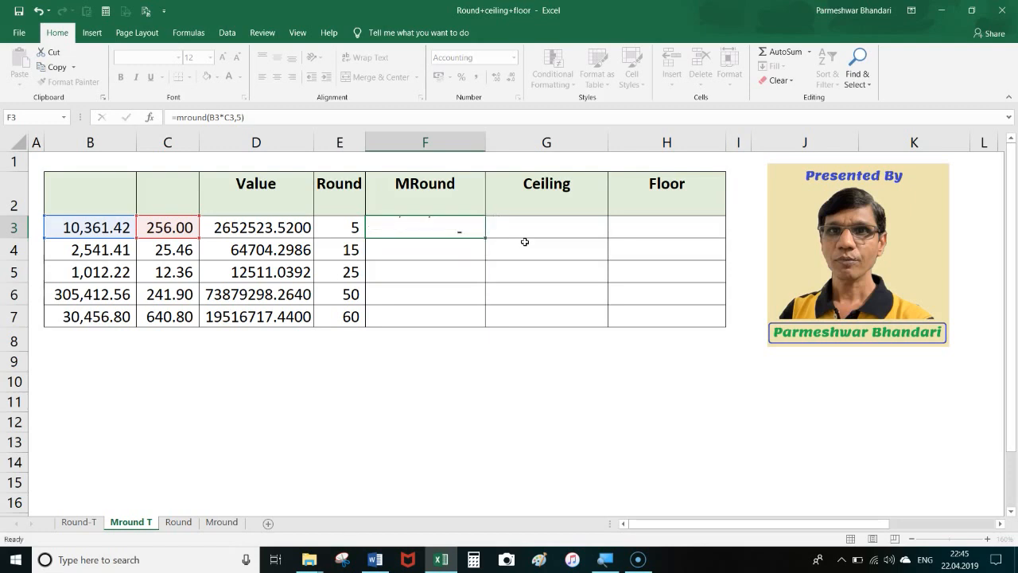
left_click(270, 231)
left_click(433, 230)
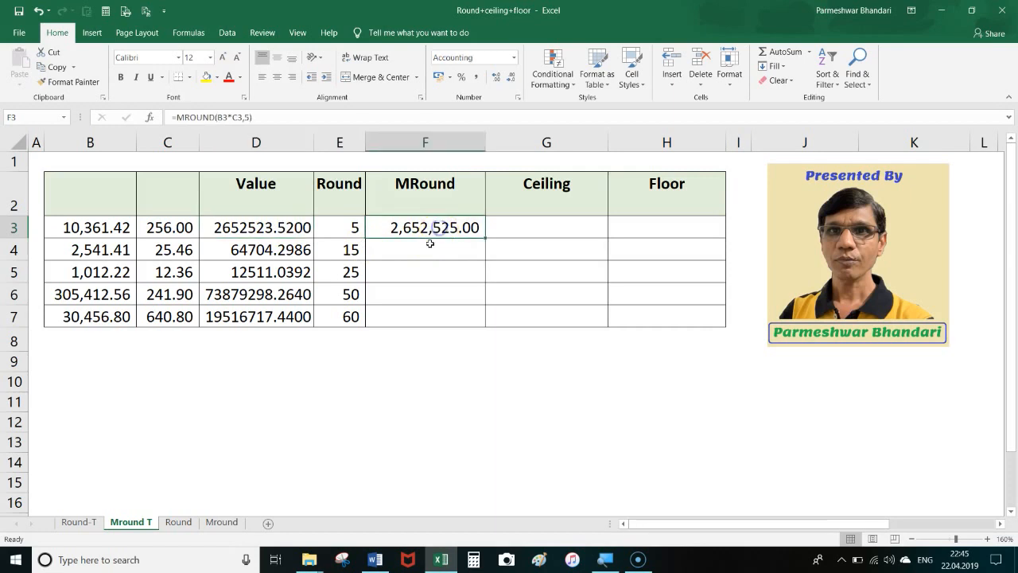
left_click_drag(482, 239, 482, 324)
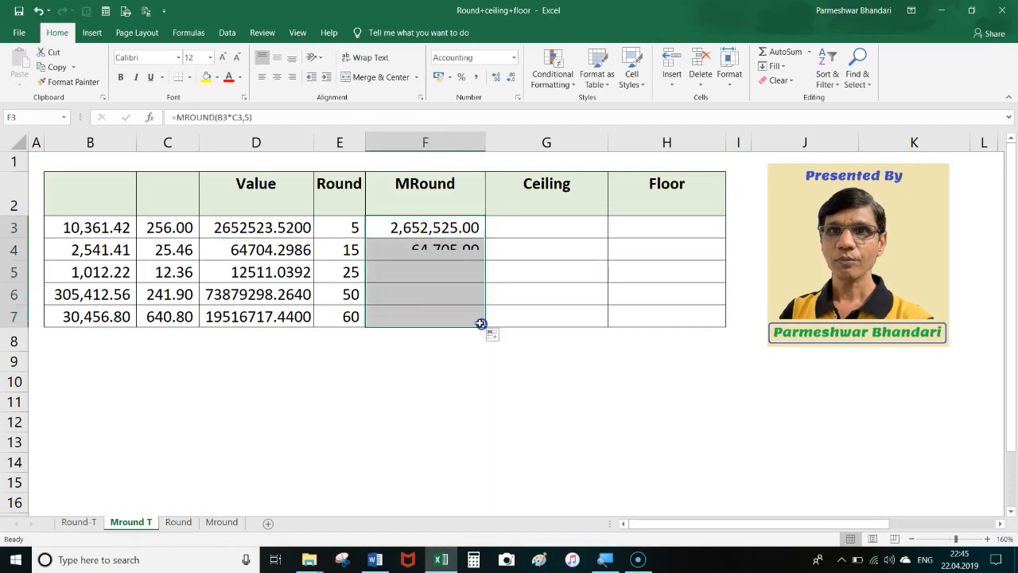
Compare the MRound results in column F with the unrounded values in column D, mainly in rows 4, 5 and 7
left_click(259, 254)
left_click(437, 254)
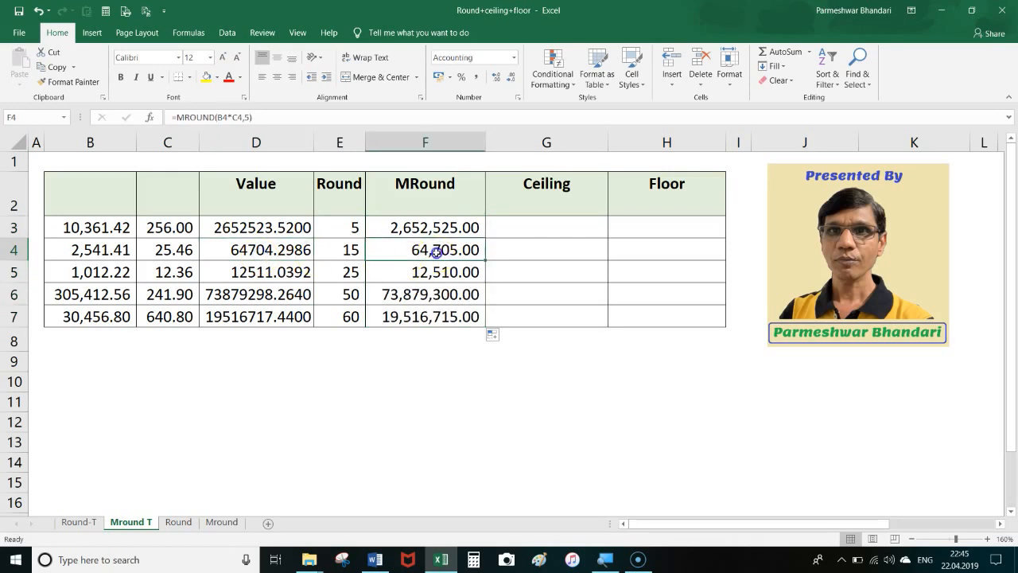
left_click(246, 272)
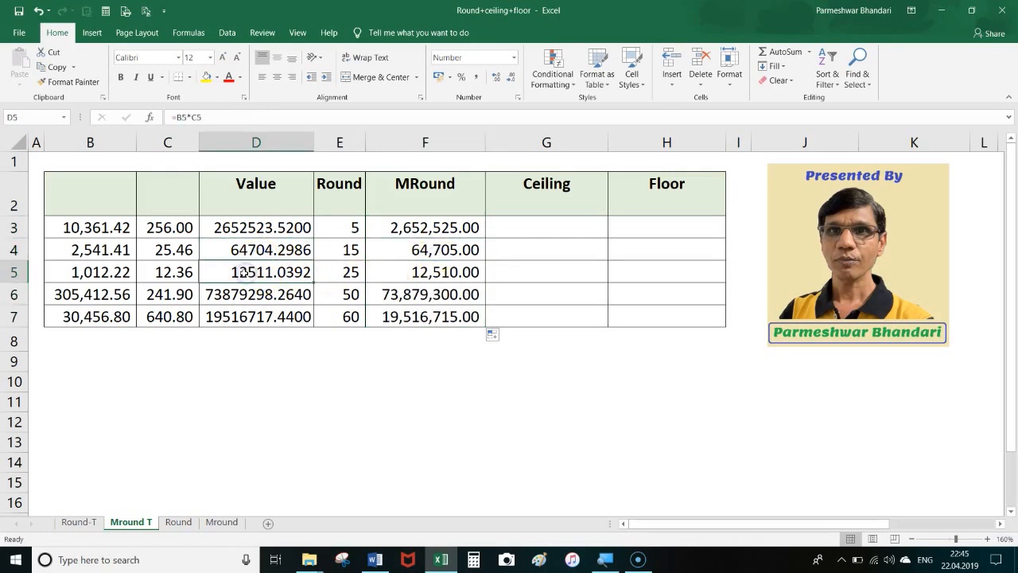
left_click(424, 272)
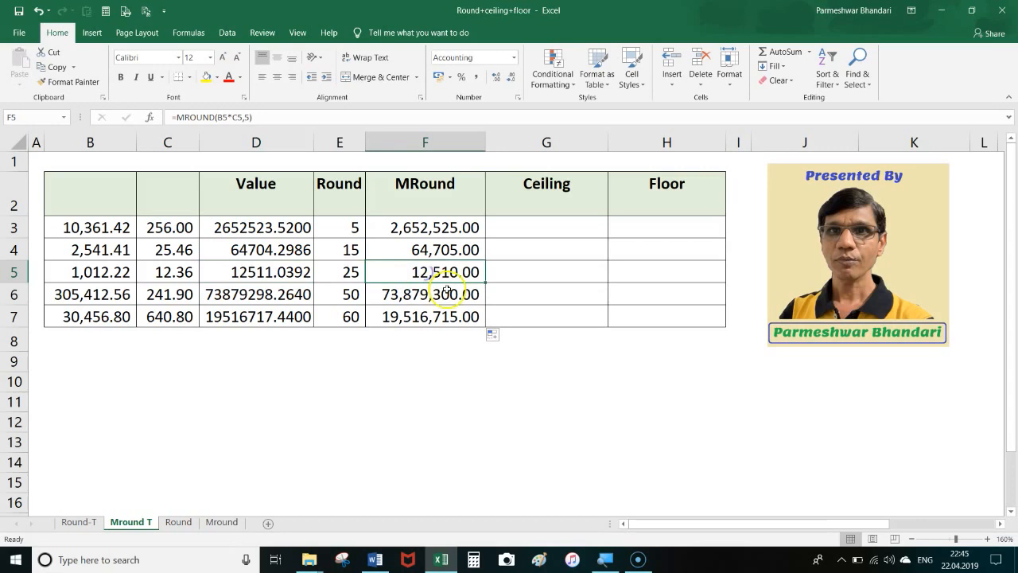
left_click_drag(441, 229, 445, 315)
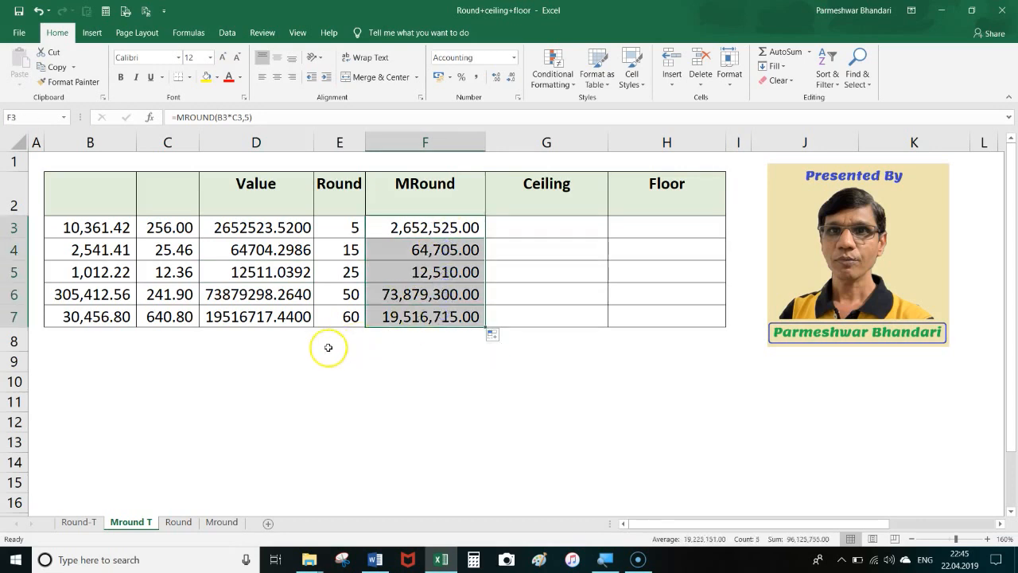
left_click_drag(263, 339, 256, 358)
left_click(257, 318)
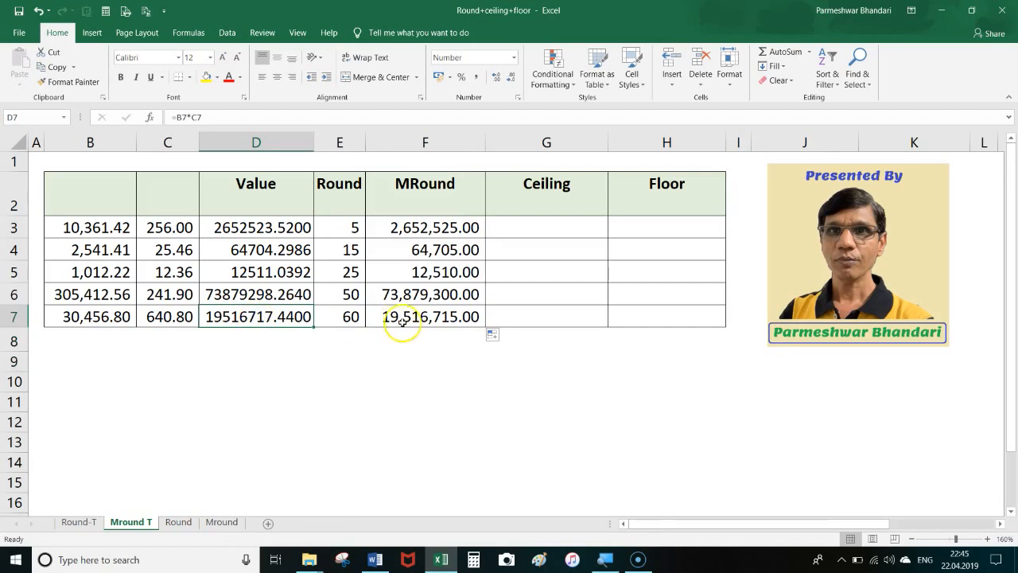
left_click(442, 317)
left_click_drag(454, 229, 455, 316)
left_click(423, 364)
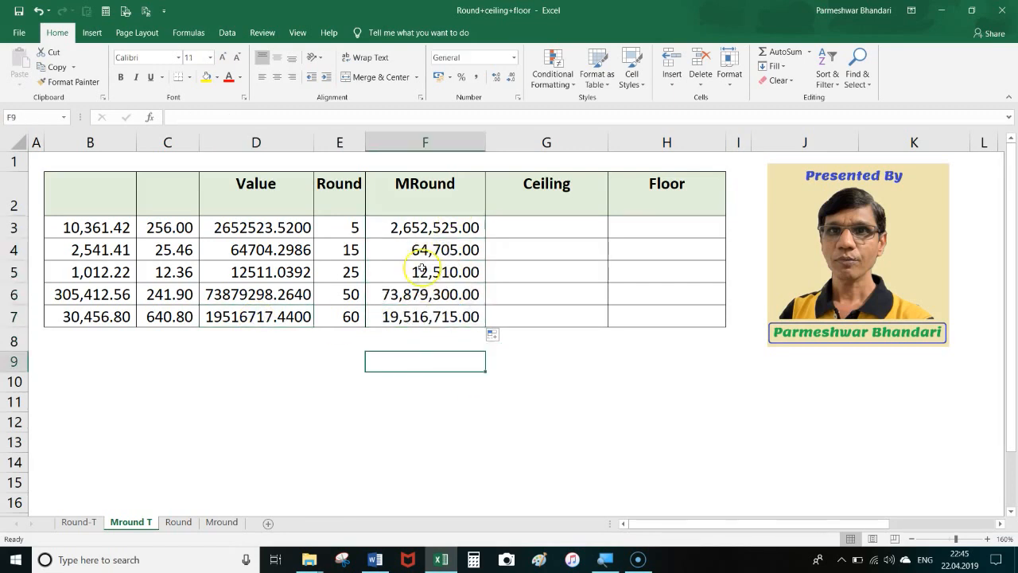
Replace the fixed multiple in F3 with a reference to E3, giving =MROUND(B3*C3,E3), and fill it down to F7
left_click(430, 229)
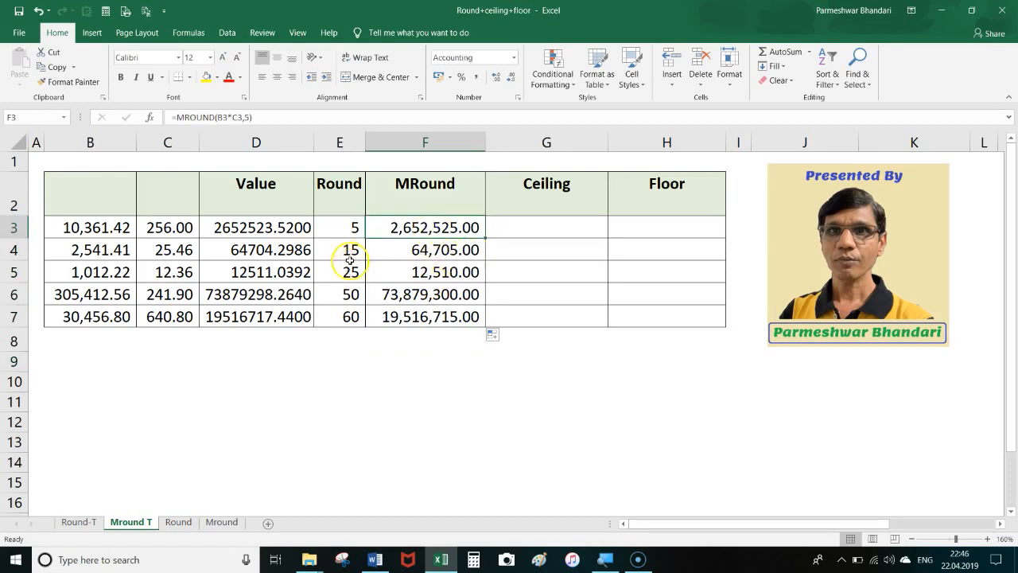
left_click_drag(353, 230, 351, 316)
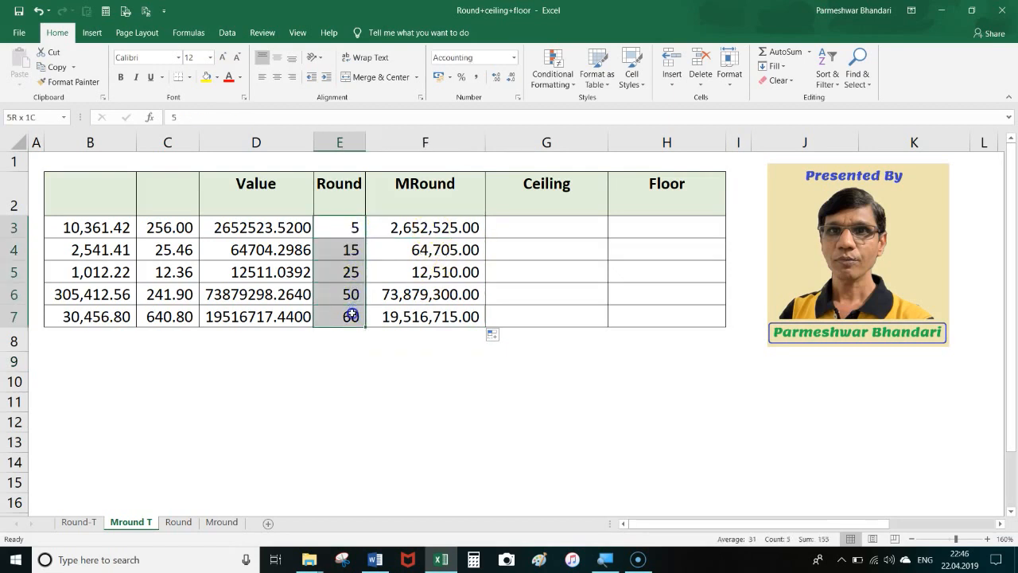
left_click(413, 229)
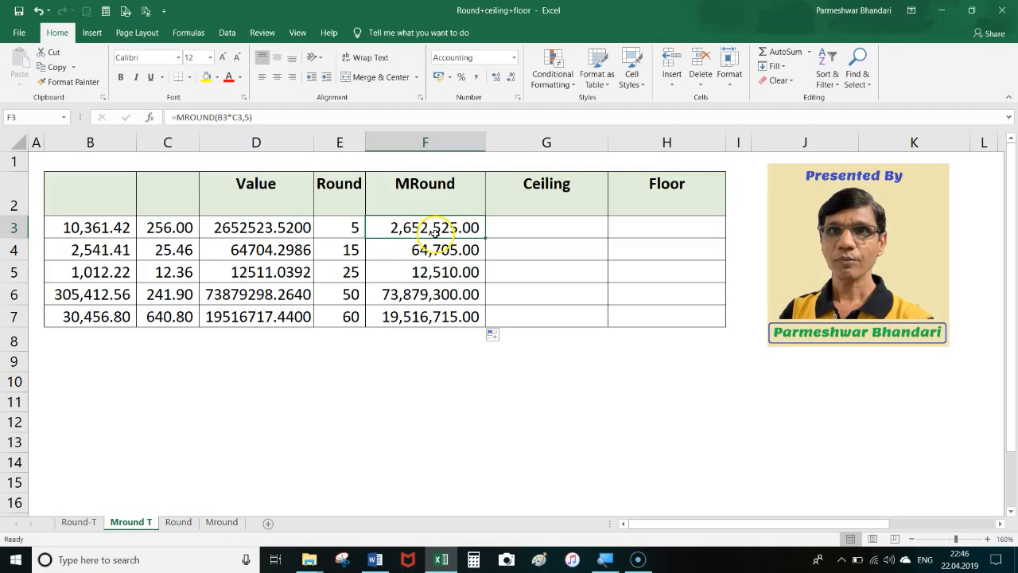
double_click(434, 232)
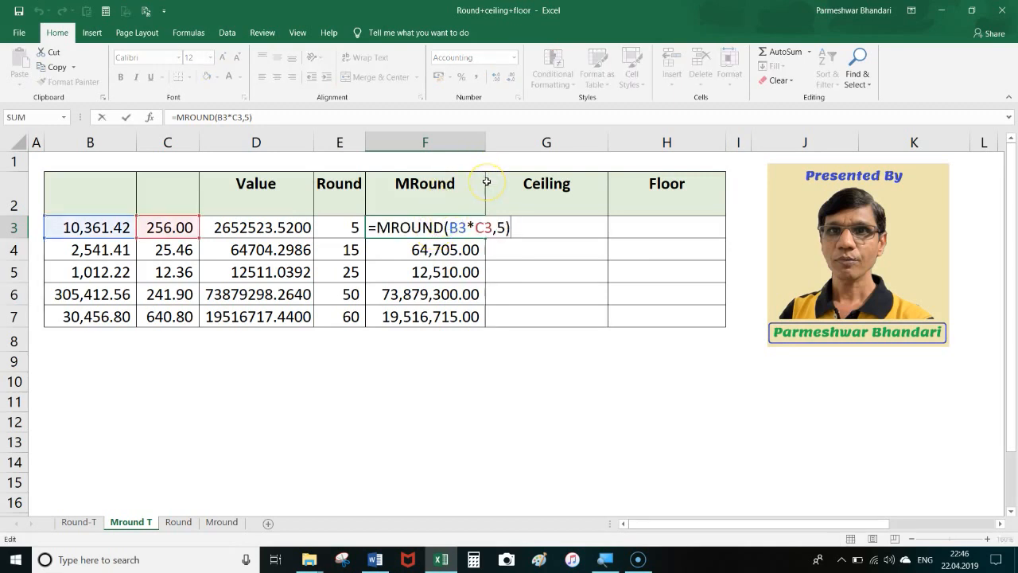
key("Left")
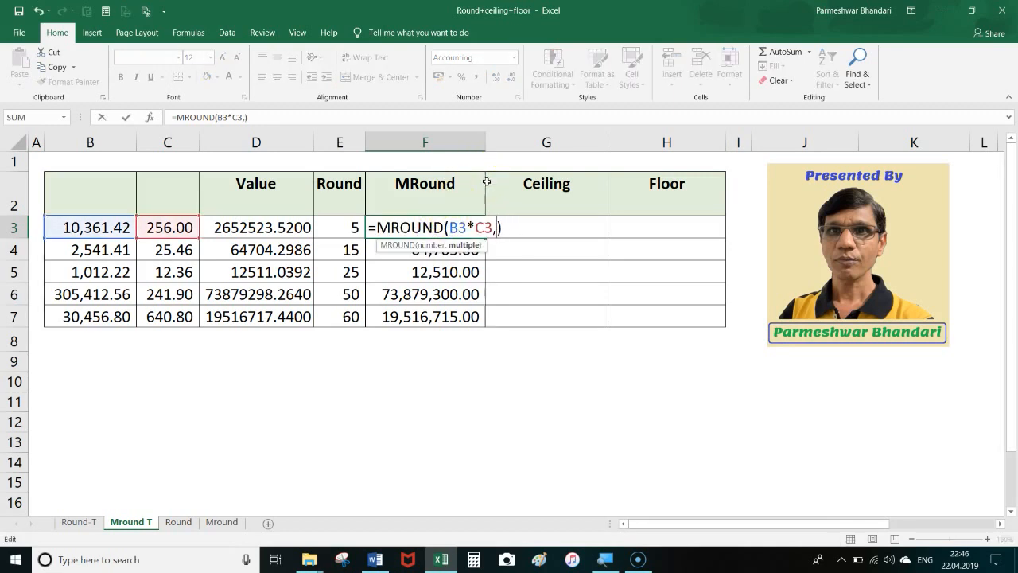
left_click(340, 225)
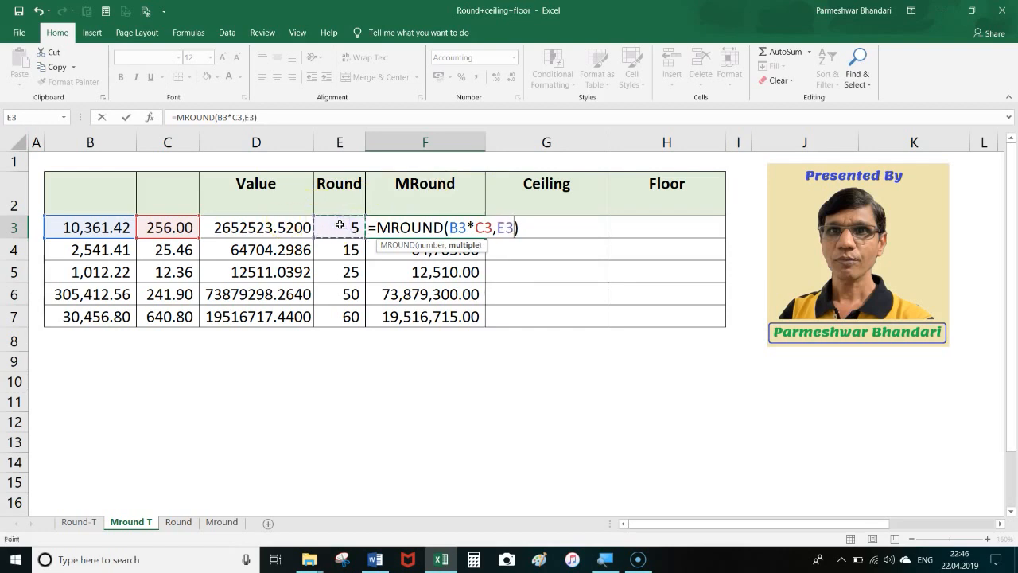
key("Return")
left_click(421, 229)
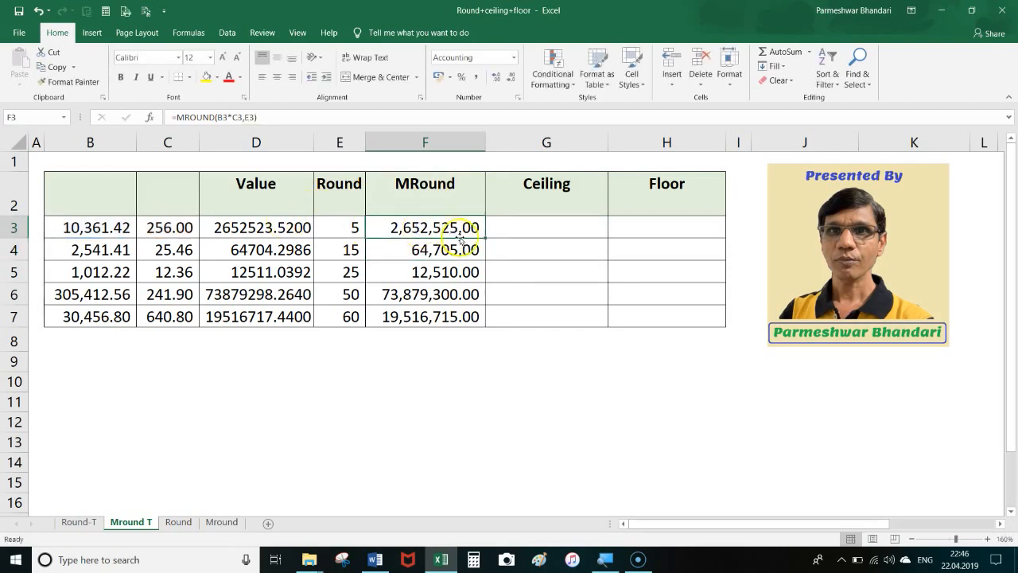
left_click_drag(484, 241, 484, 327)
Check each MRound result in F3:F7 against the rounding multiple beside it in column E
left_click(432, 231)
left_click(349, 227)
left_click(424, 229)
left_click(350, 253)
left_click(404, 252)
left_click(350, 271)
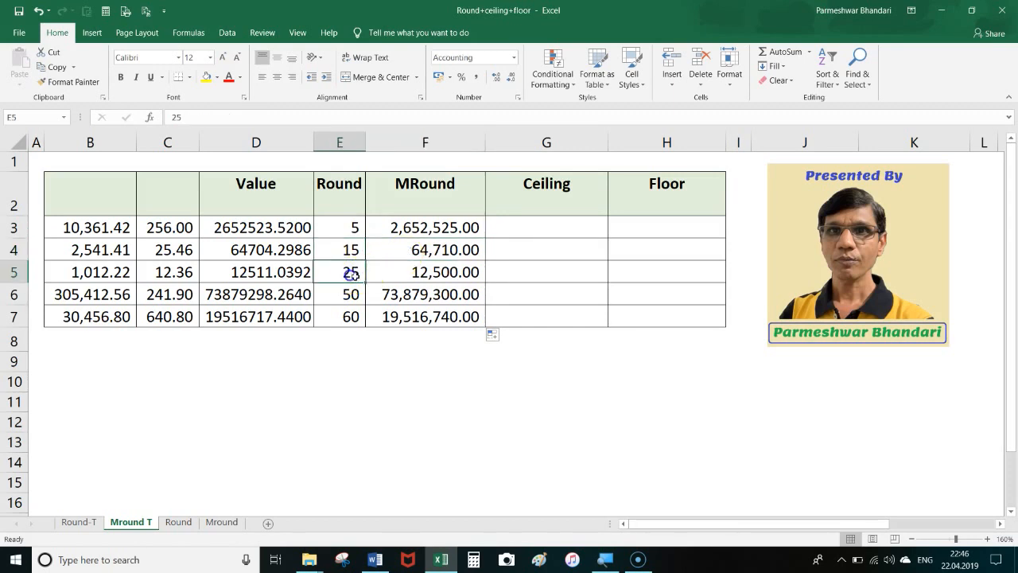
left_click(432, 272)
left_click(343, 292)
left_click(421, 293)
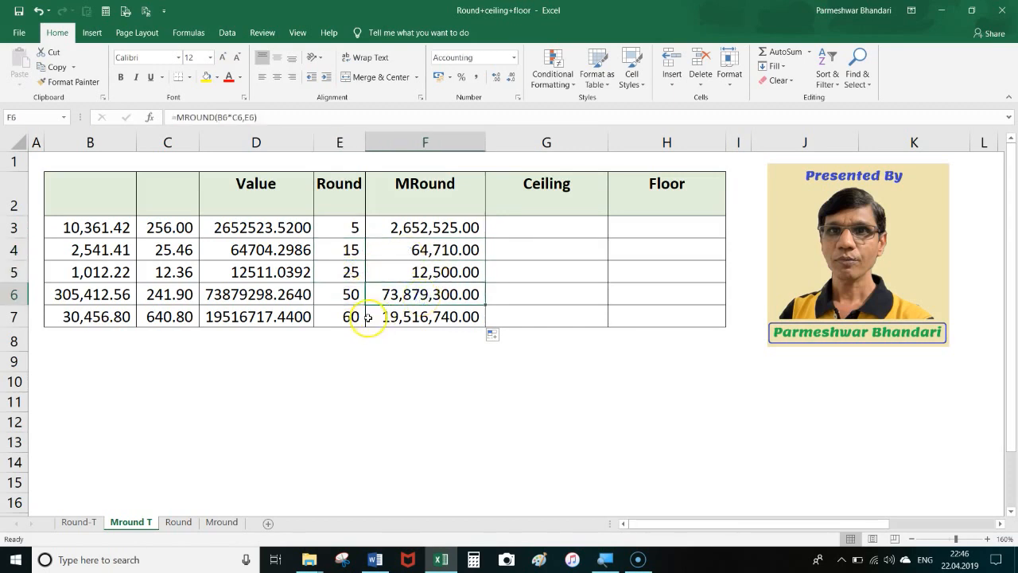
left_click(355, 315)
left_click(440, 317)
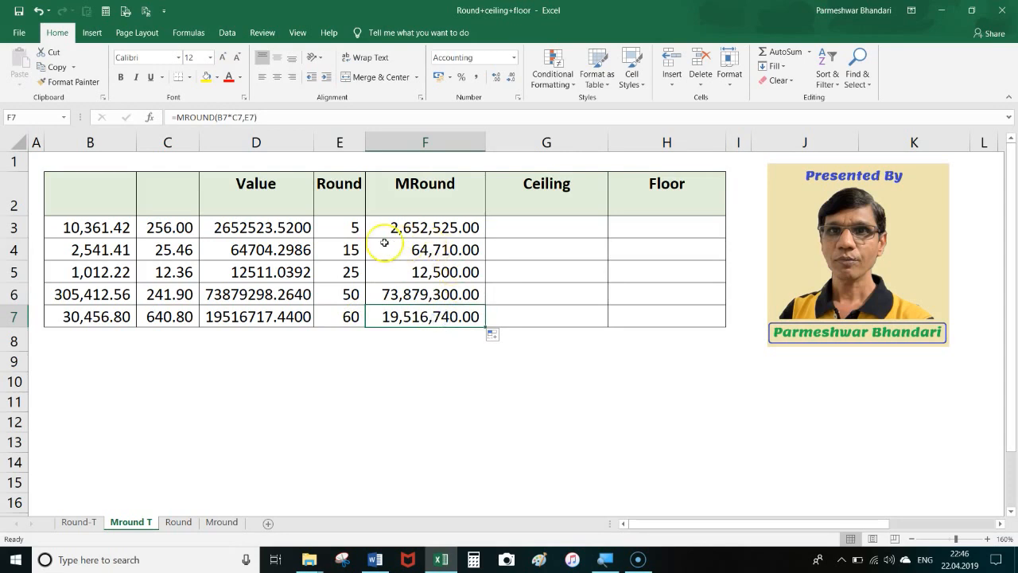
Set the rounding multiple in E6 to 40 and the one in E5 to 24
left_click(350, 295)
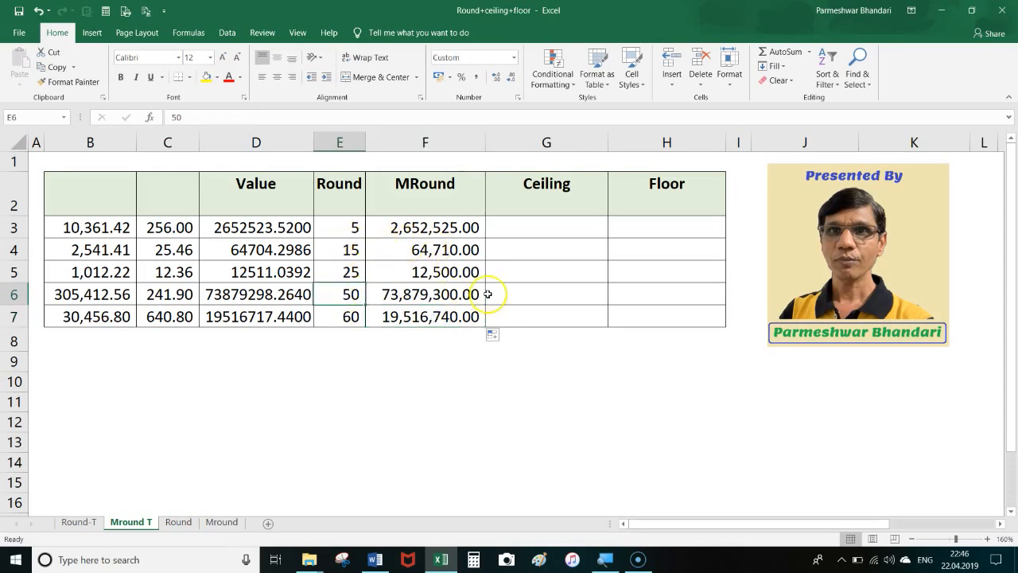
type("4")
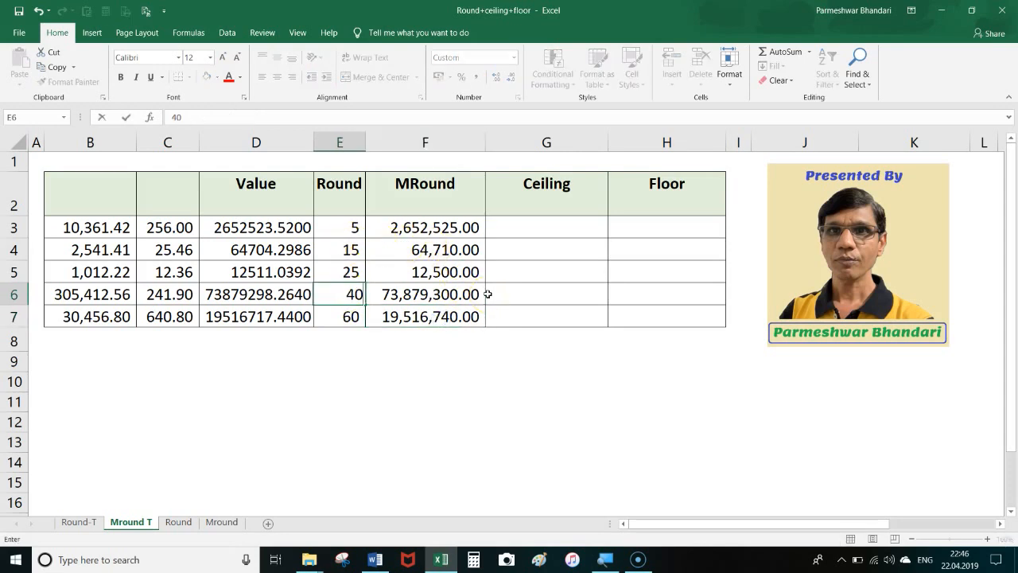
key("Return")
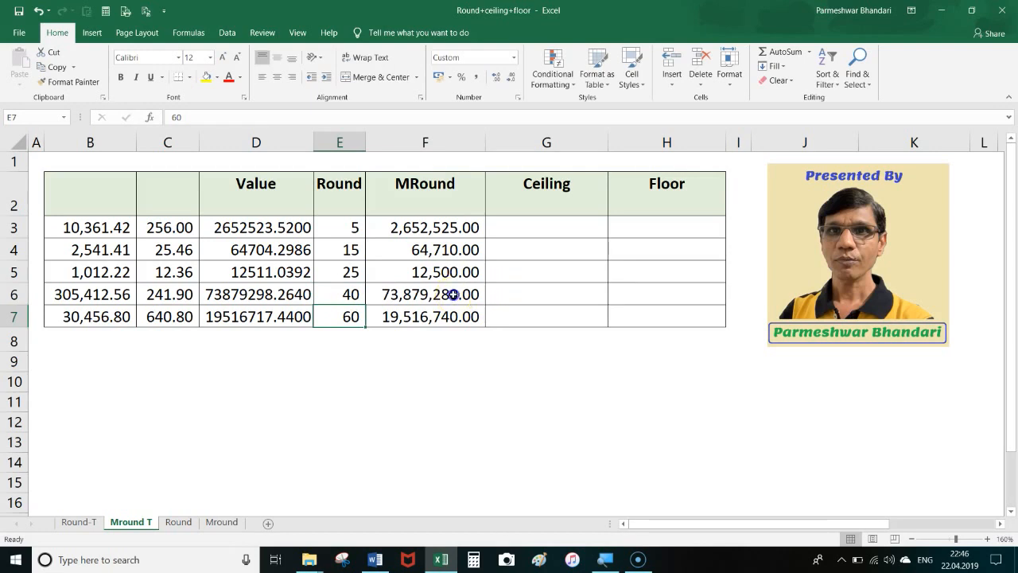
left_click(453, 294)
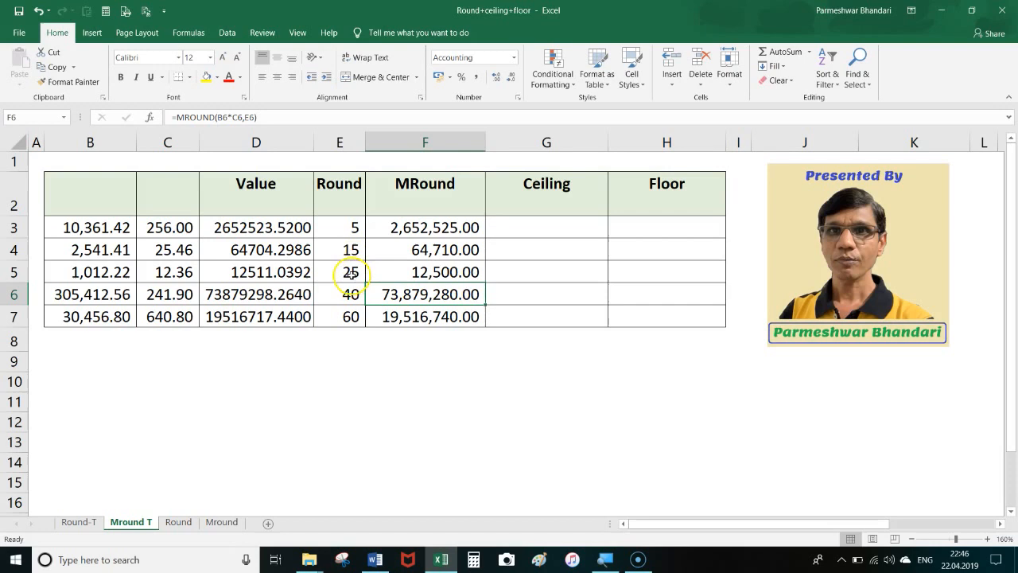
left_click(350, 273)
type("24")
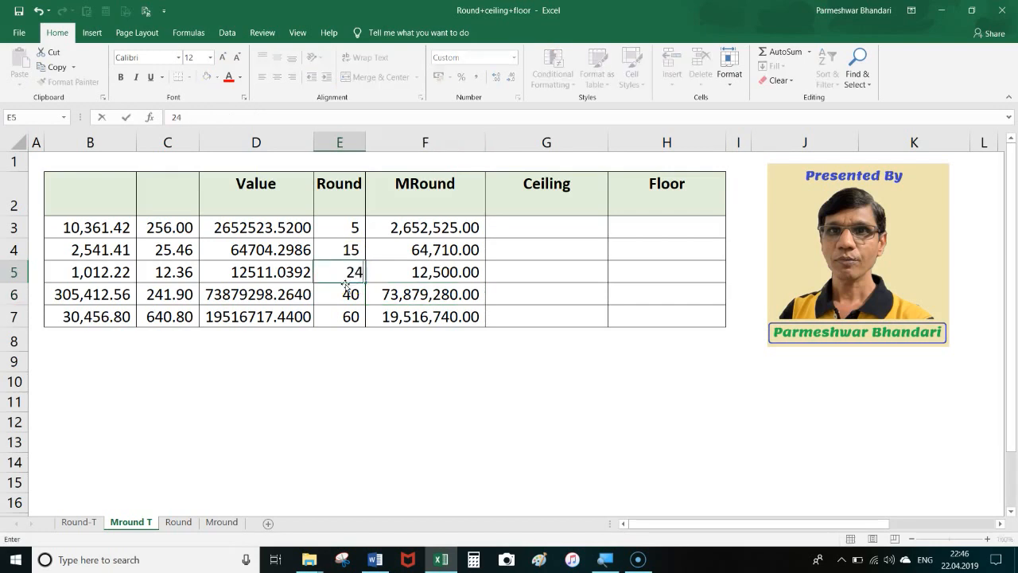
key("Return")
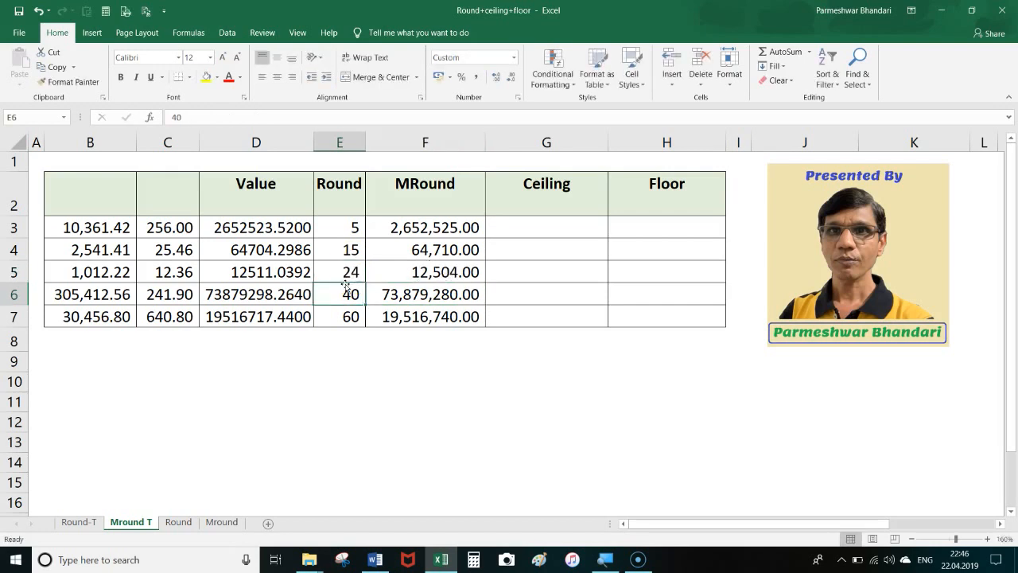
Try 2, 3 and 8 in turn as the rounding multiple in E5 and compare the resulting MRound value
left_click(436, 272)
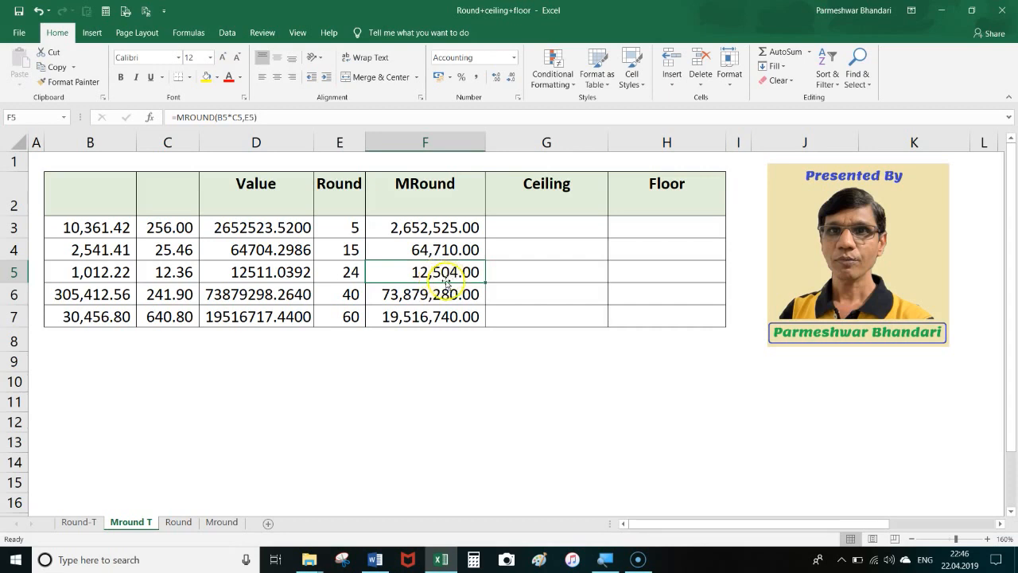
left_click(350, 271)
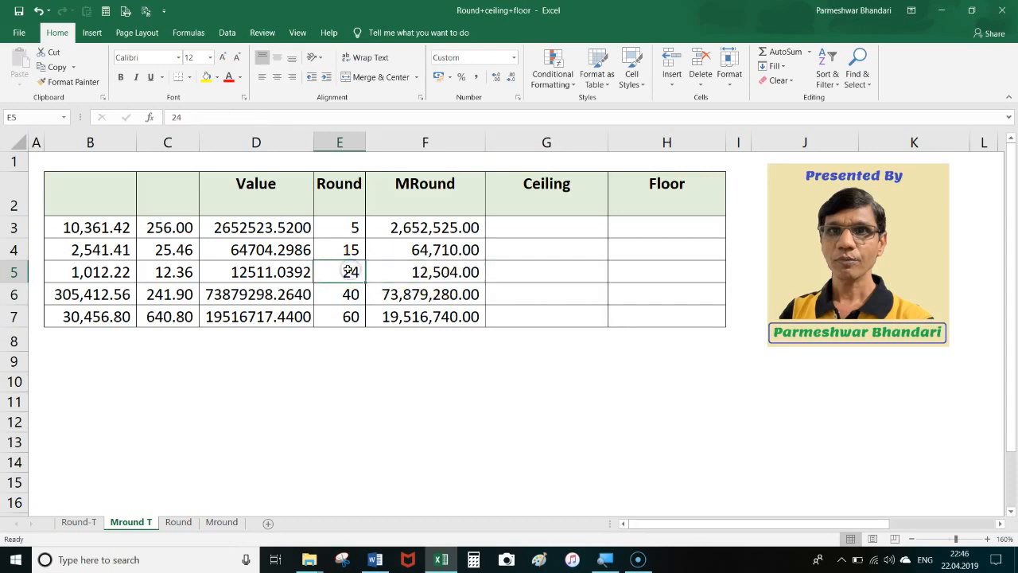
type("2")
key("Return")
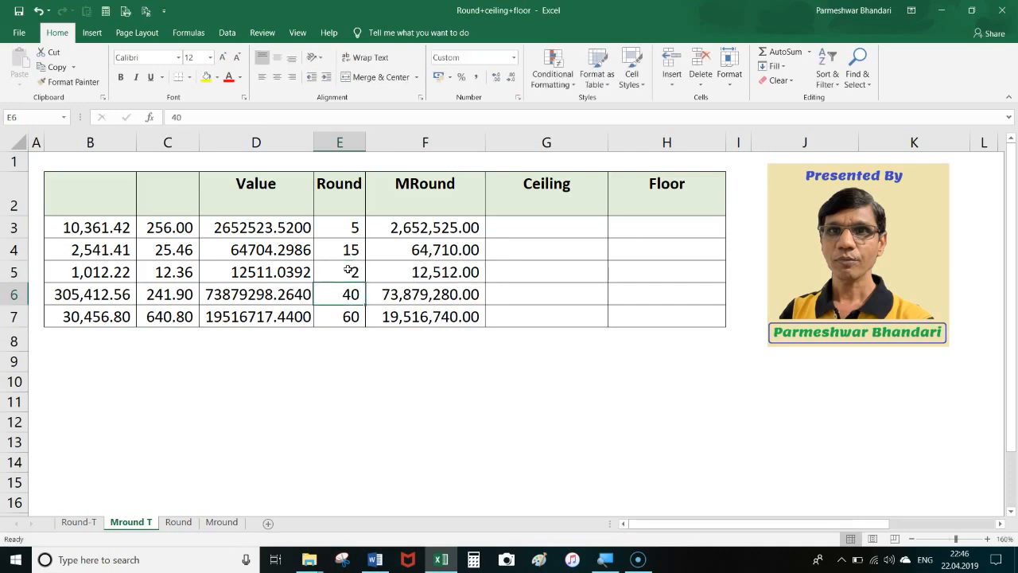
left_click(256, 279)
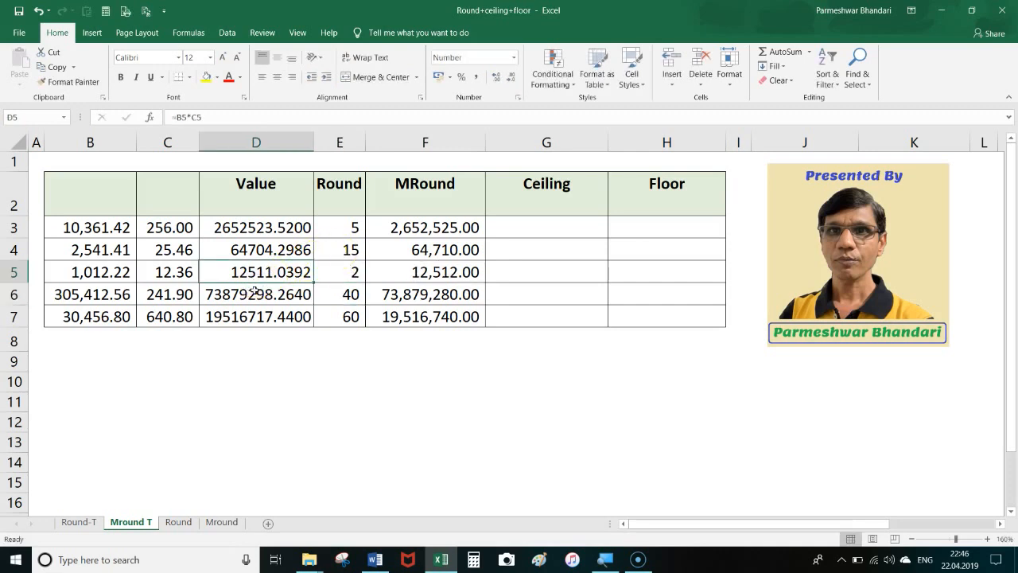
left_click(350, 271)
type("3")
key("Return")
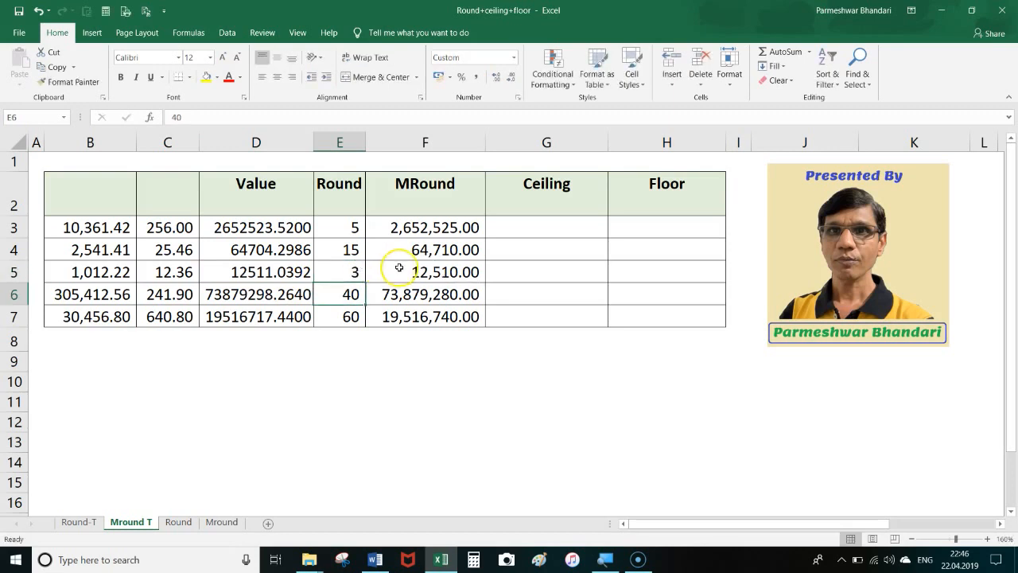
left_click(355, 273)
type("8")
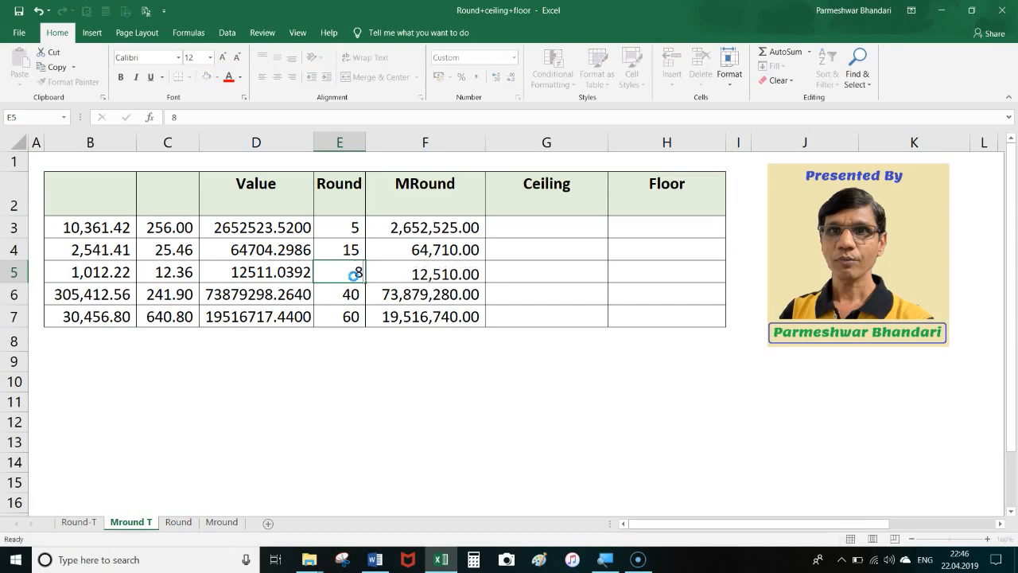
key("Return")
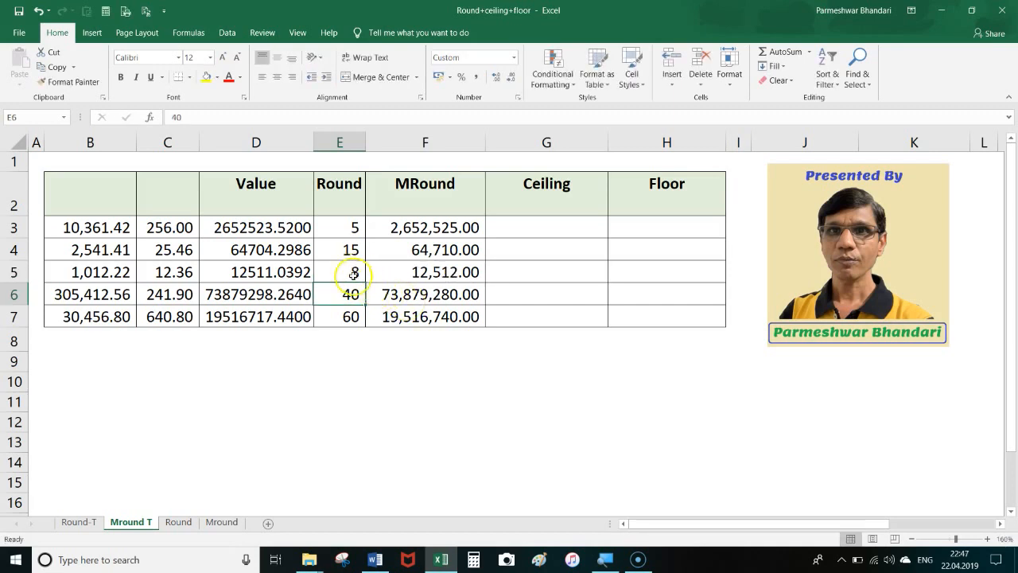
Set the rounding multiple in E5 to 20
left_click(352, 273)
type("20")
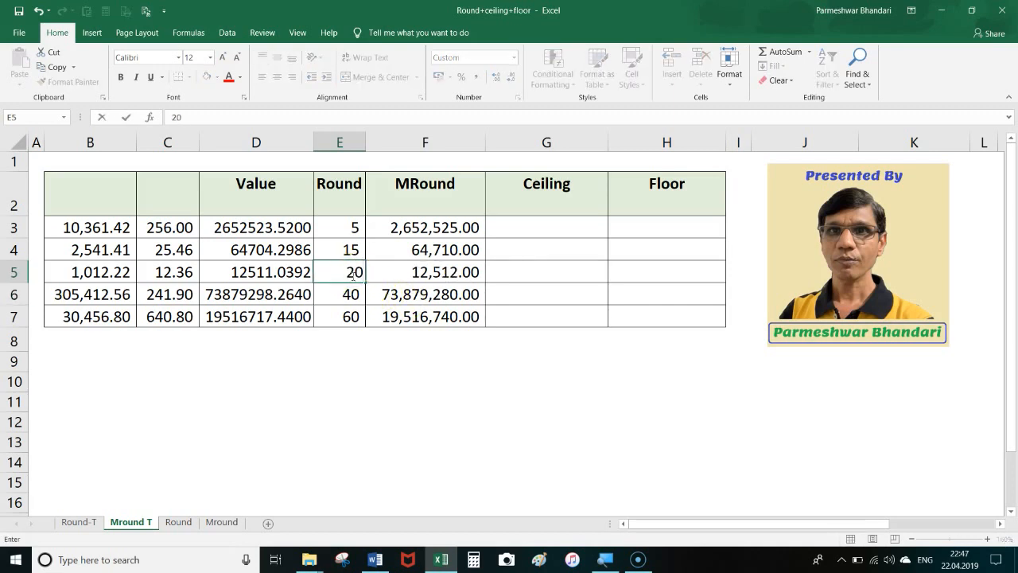
key("Return")
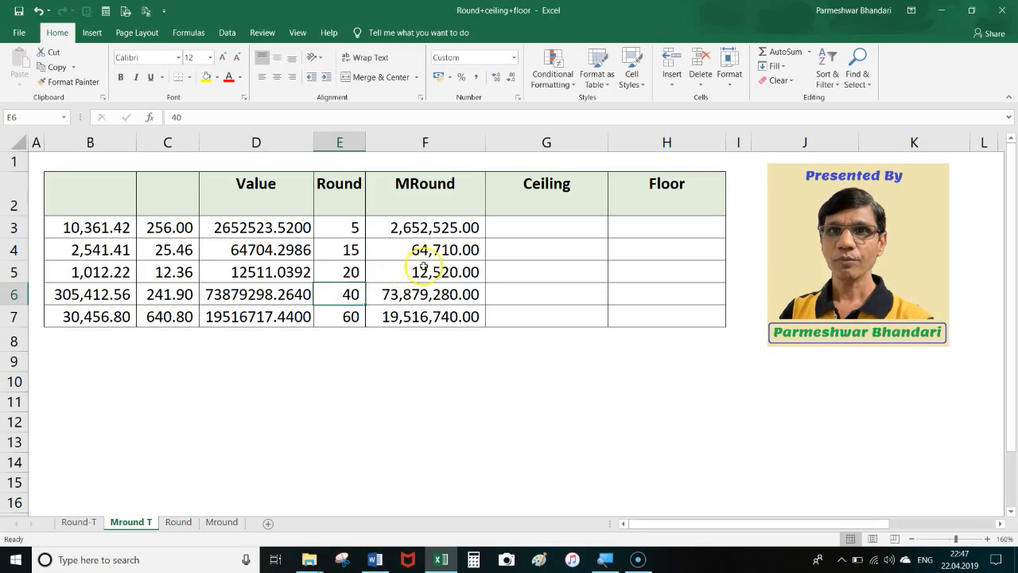
Review the MRound results and their multiples in column E, and the Roundup formula in F3 of the Round-T sheet
left_click(427, 230)
left_click_drag(427, 230, 424, 310)
left_click_drag(333, 229, 340, 316)
left_click(429, 228)
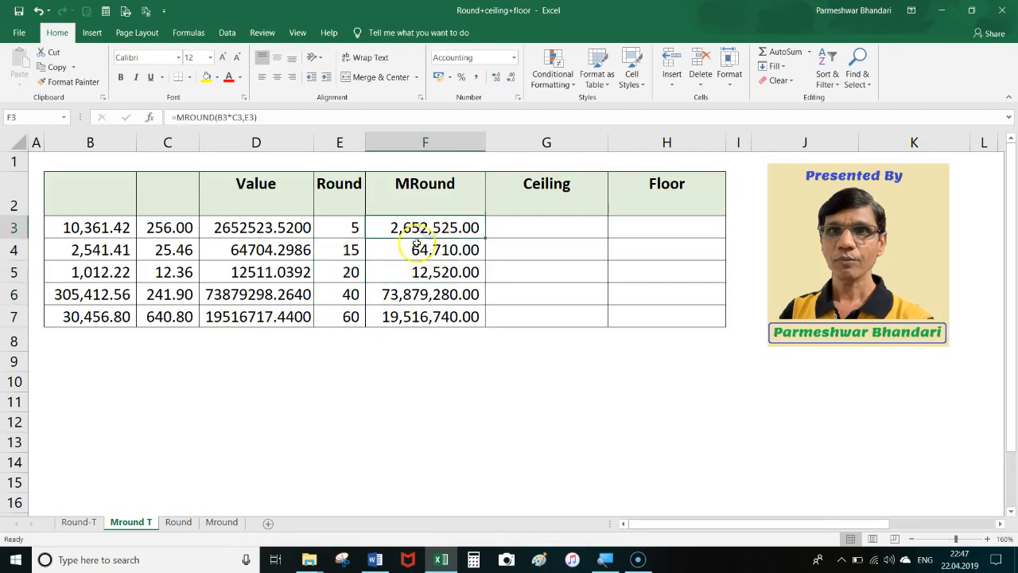
left_click(73, 521)
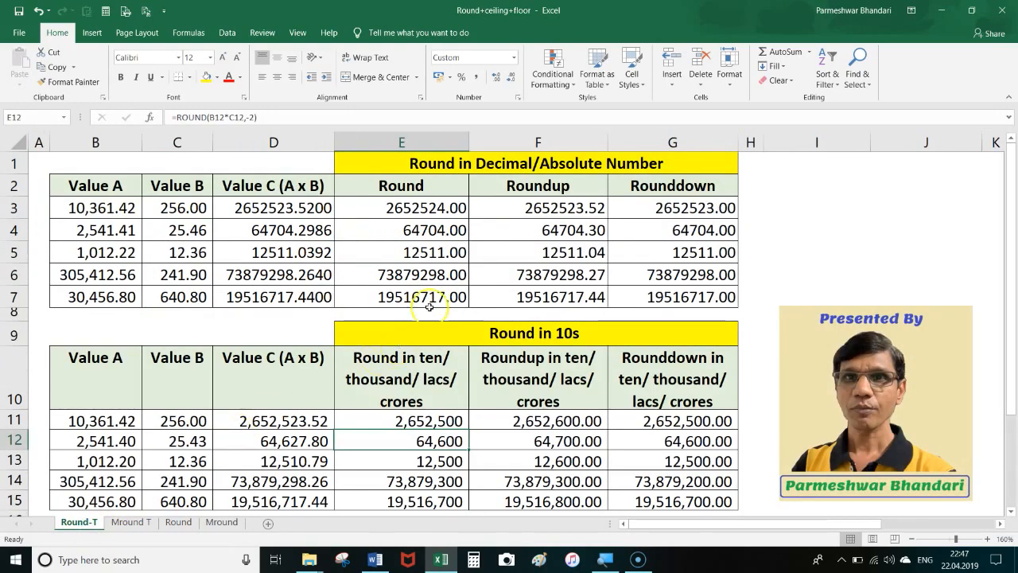
left_click(498, 209)
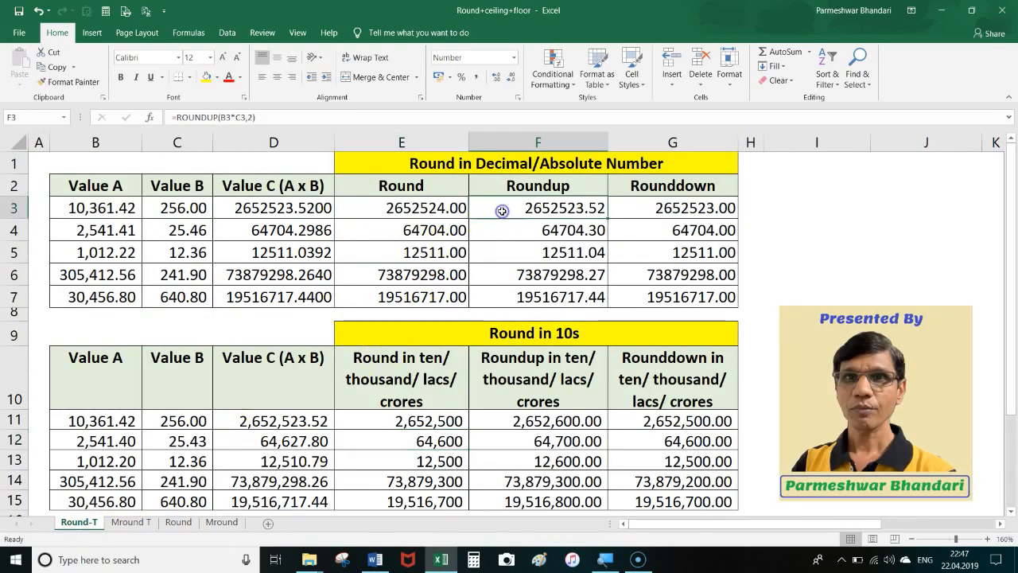
left_click(133, 521)
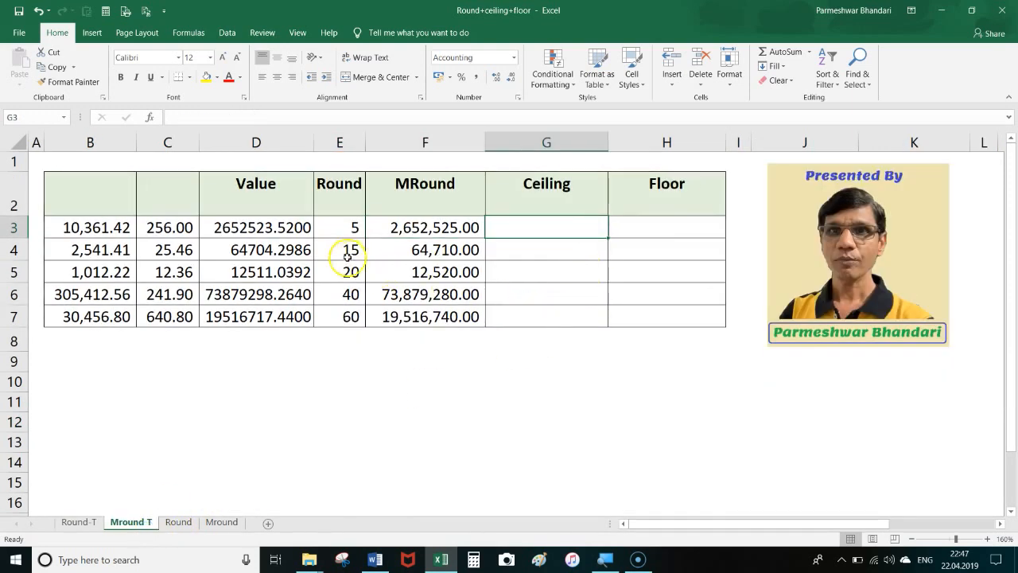
left_click(352, 227)
left_click_drag(348, 265, 348, 317)
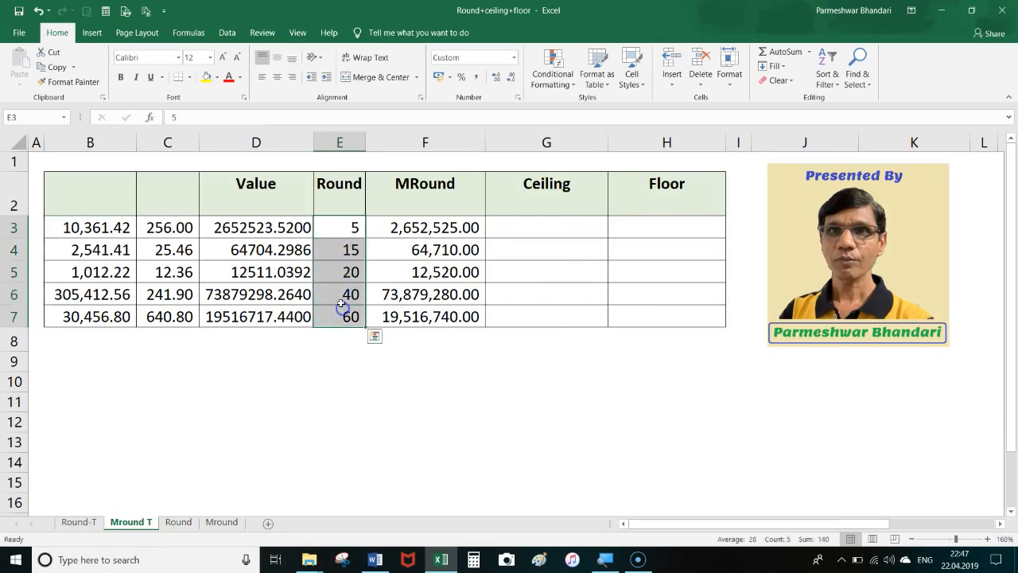
left_click(342, 251)
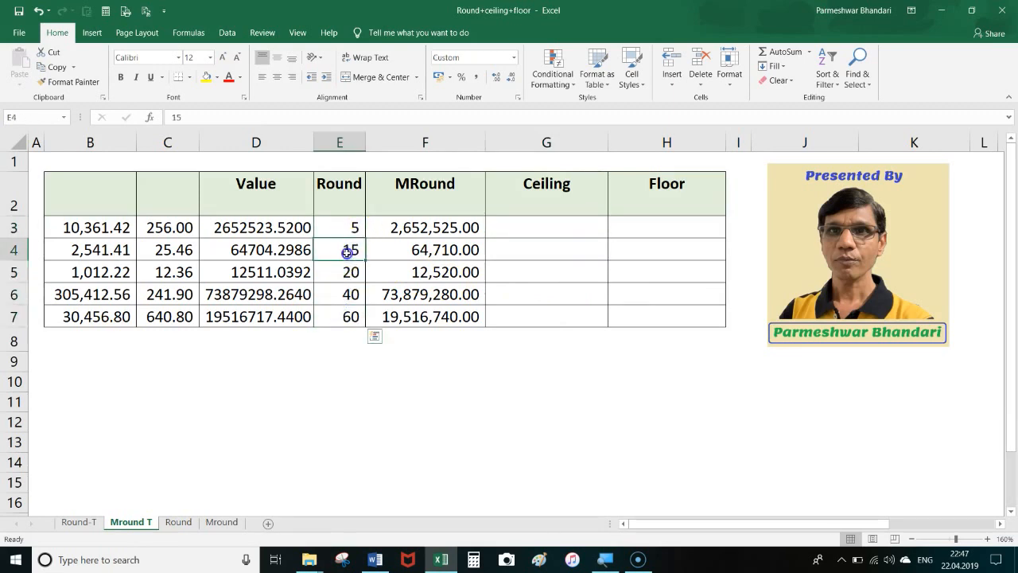
Enter =CEILING(B3*C3,5) in G3 of the Mround T sheet and fill it down to G7
left_click(507, 233)
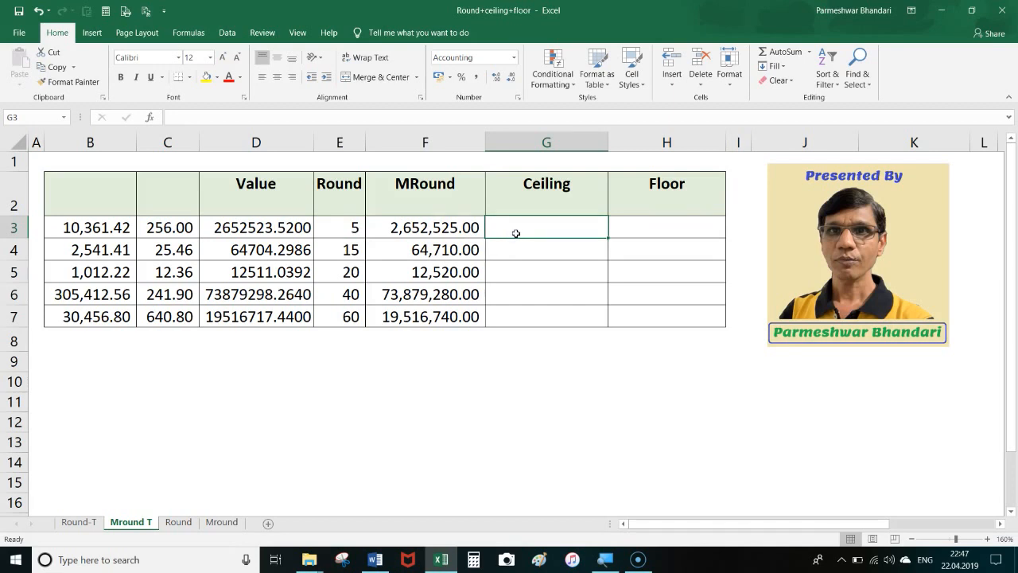
type("=")
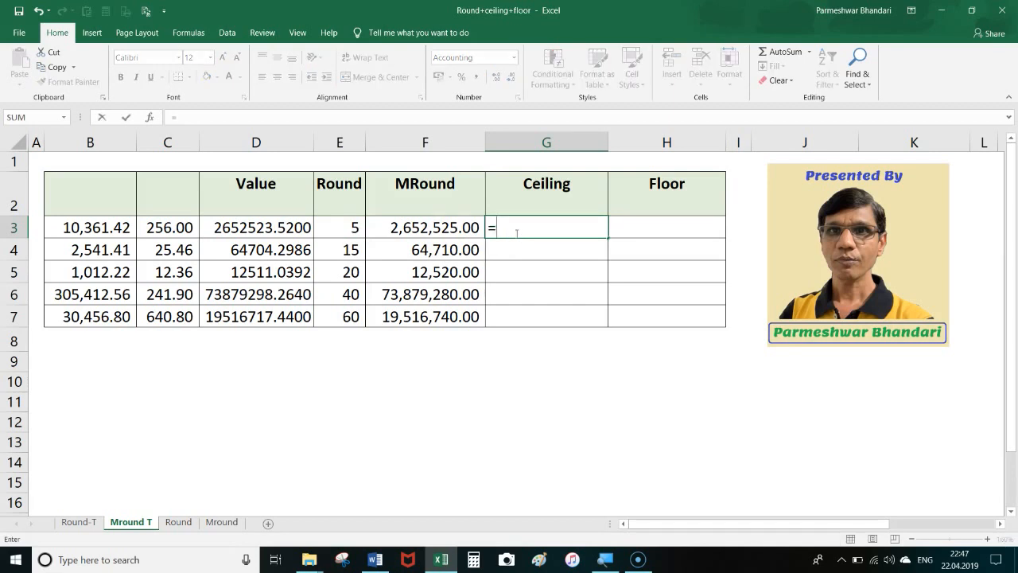
type("ceilin")
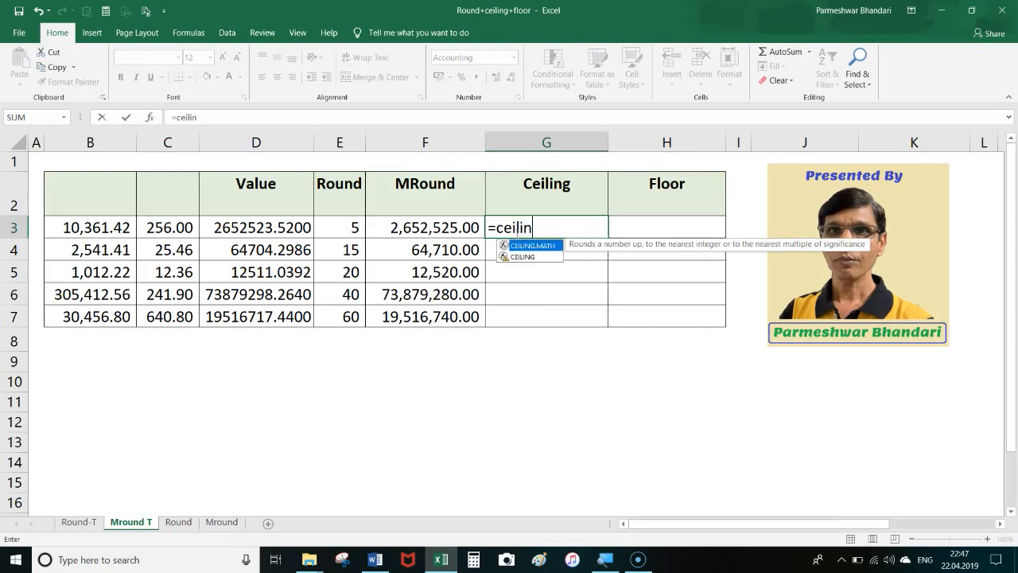
type("g(")
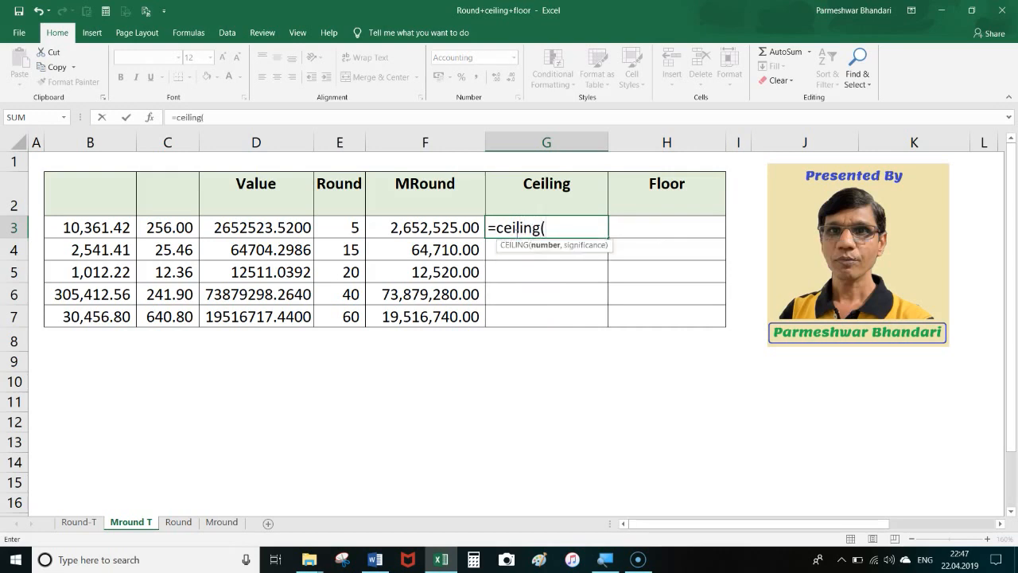
left_click(103, 226)
type("*")
left_click(147, 226)
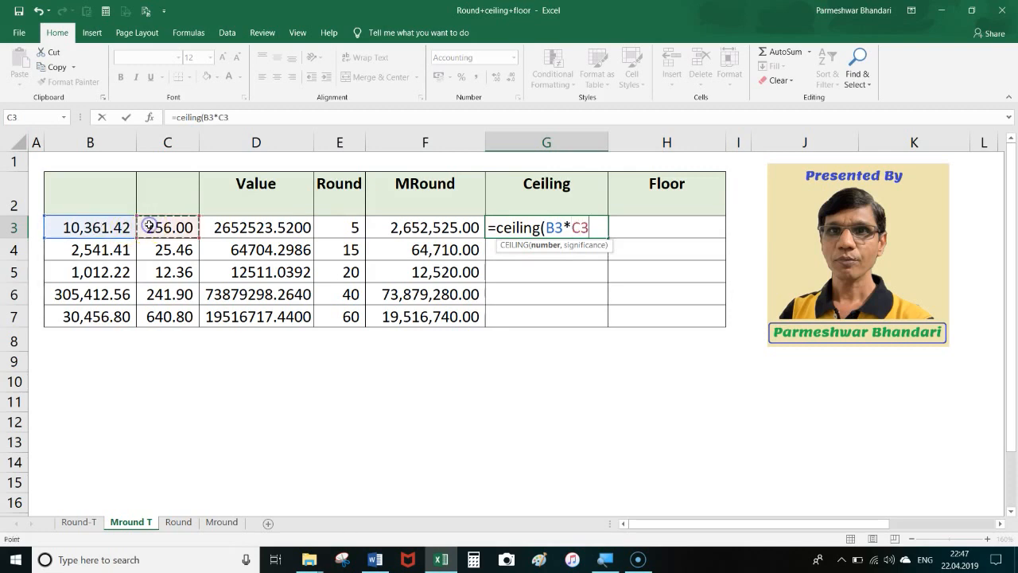
type(",5")
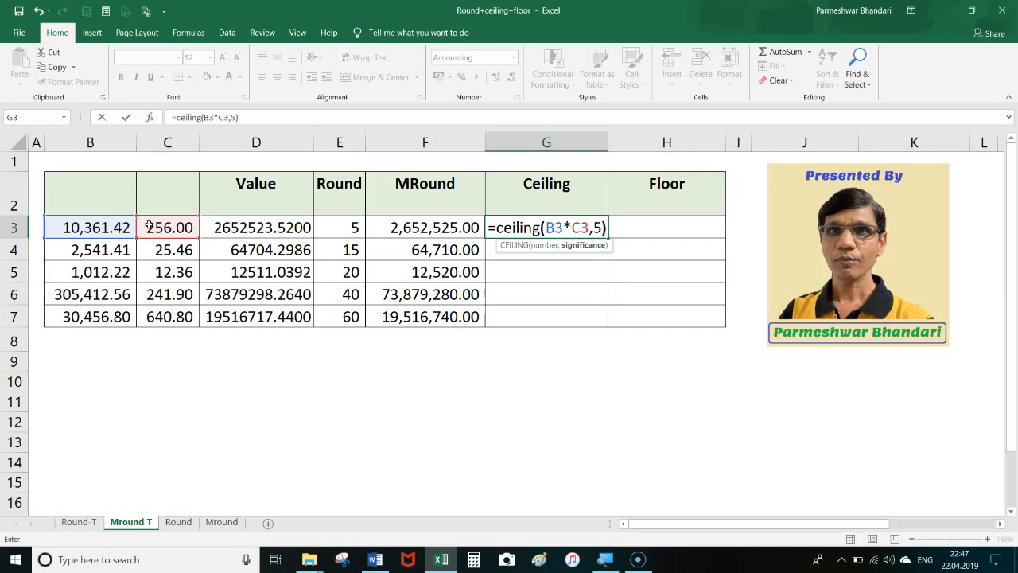
key("Return")
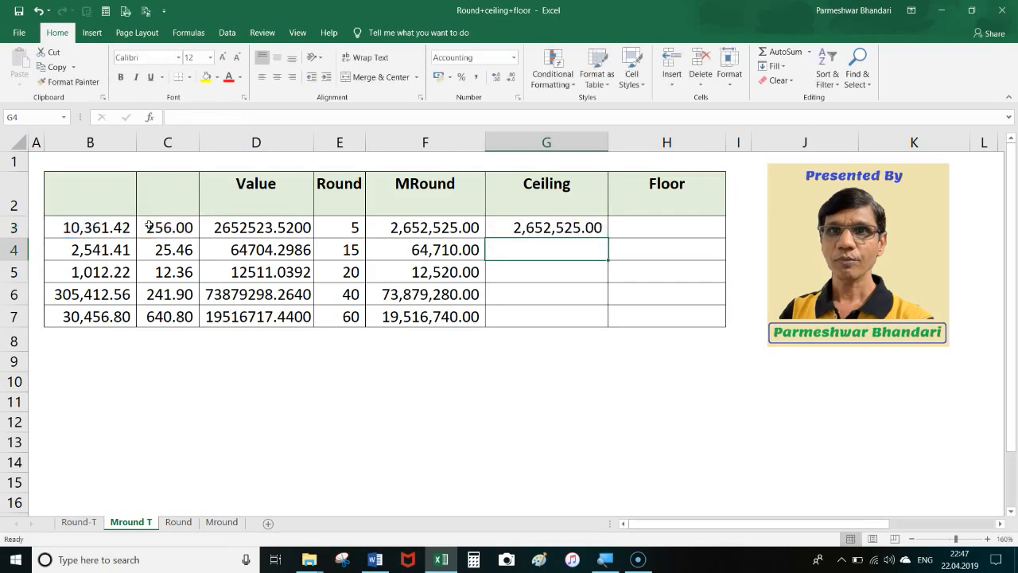
left_click(518, 227)
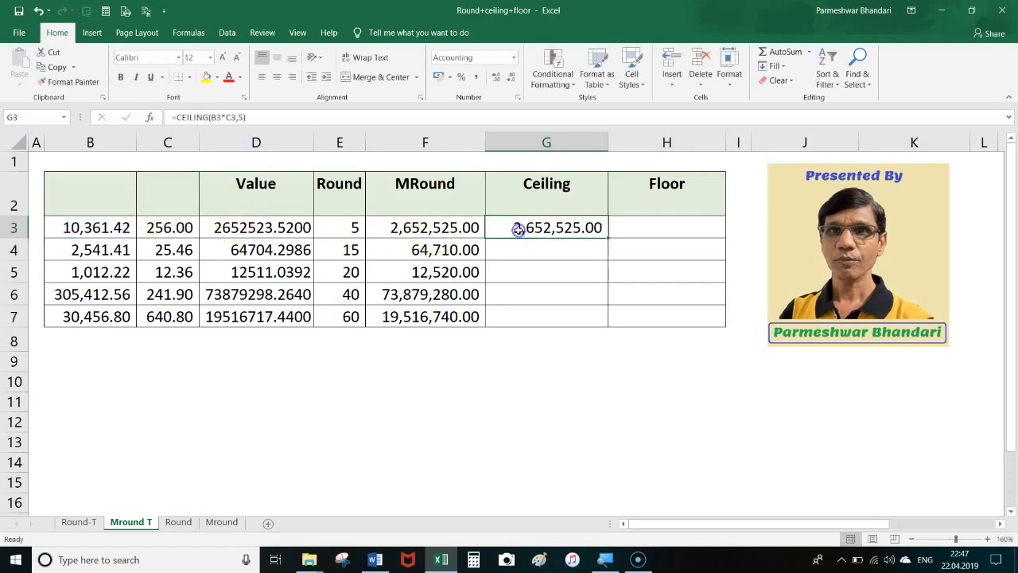
left_click_drag(610, 238, 600, 318)
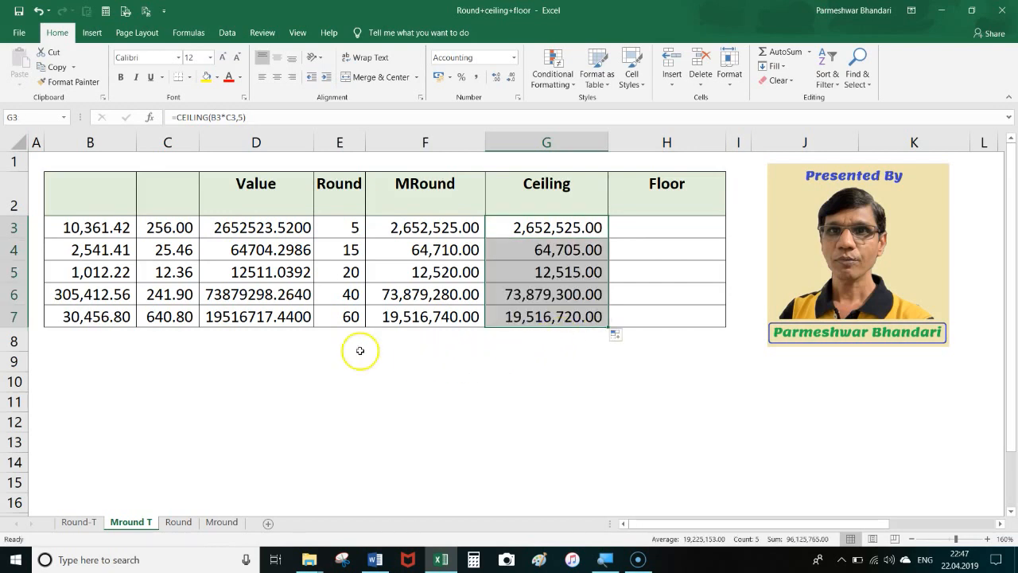
Compare the Ceiling results in column G with the unrounded values in column D for rows 5 to 7, and check row 3's multiple
left_click(267, 322)
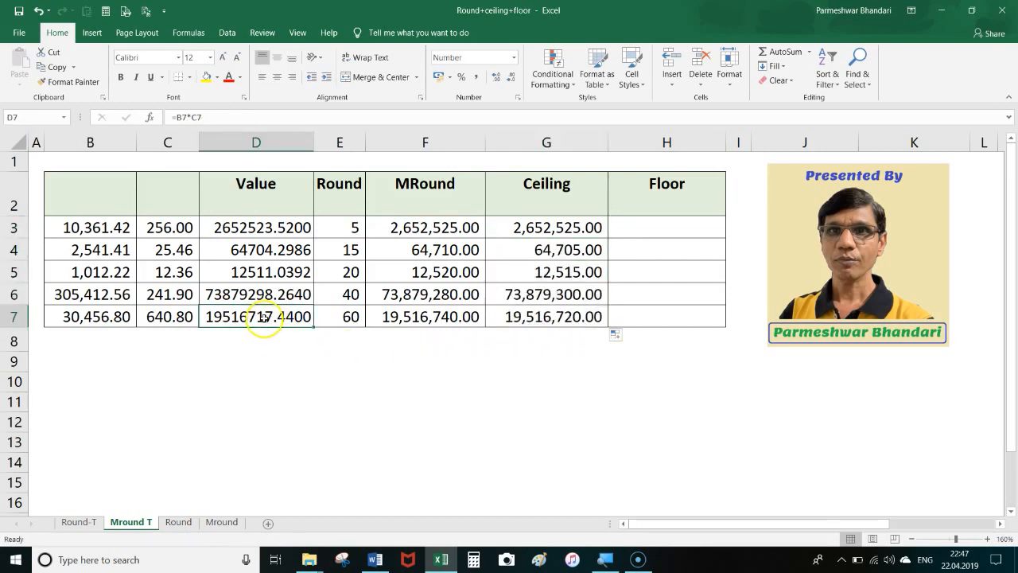
left_click(534, 317)
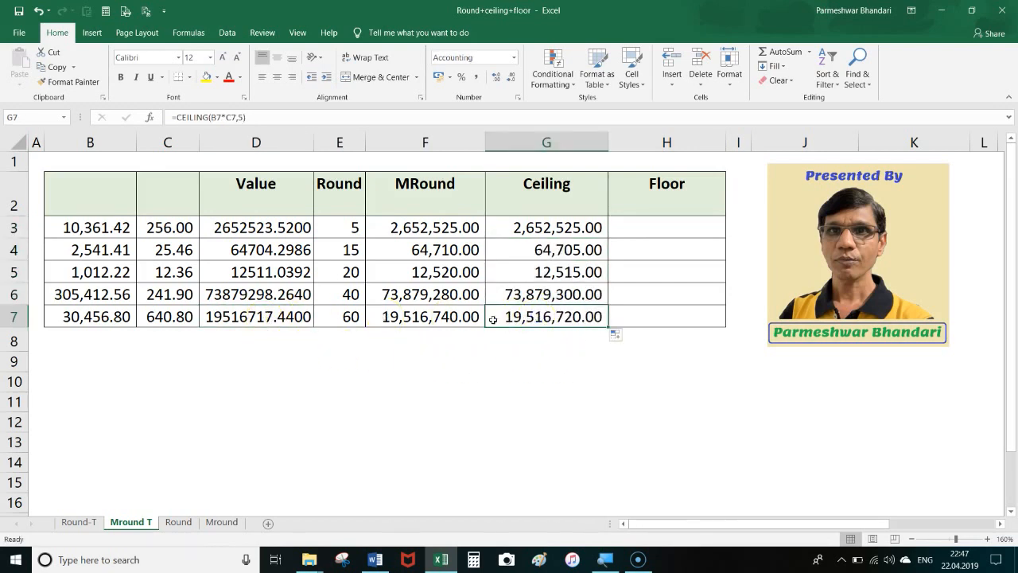
left_click(261, 296)
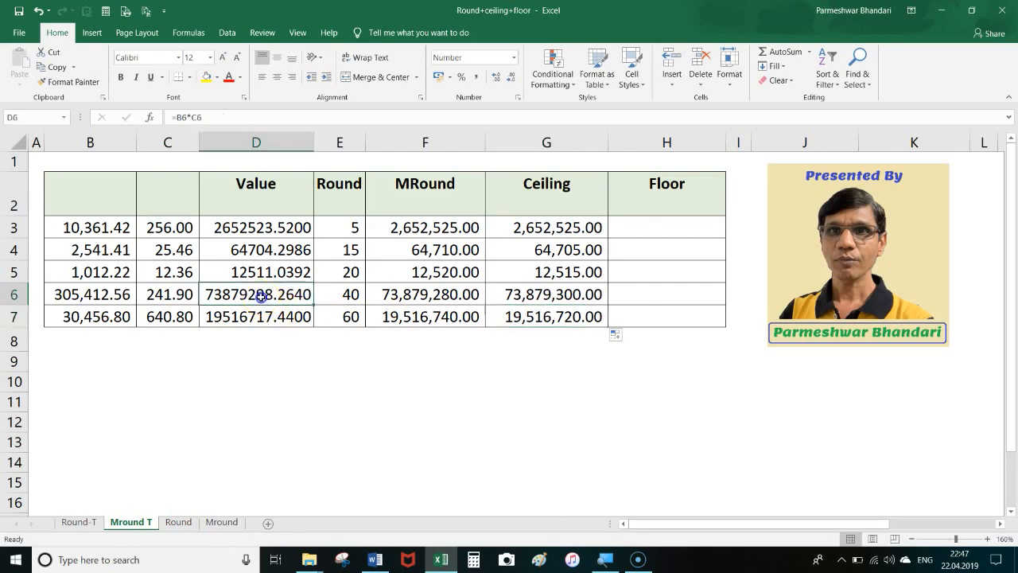
left_click(557, 296)
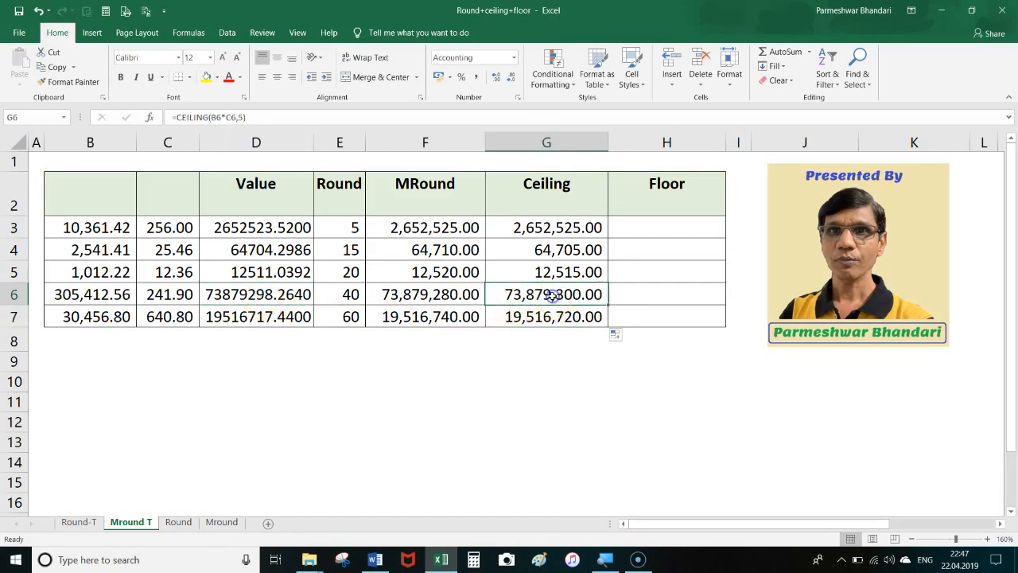
left_click(259, 274)
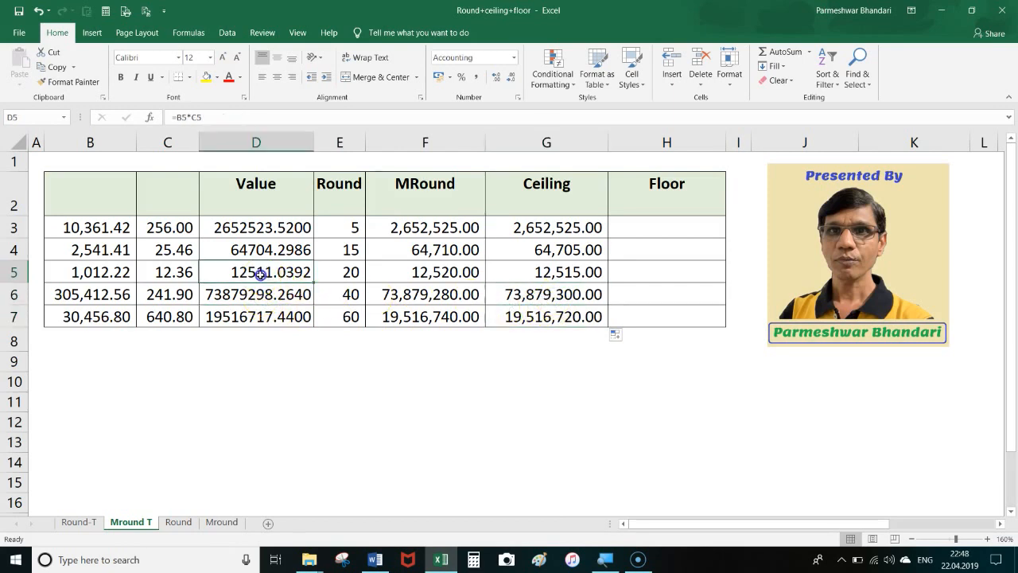
left_click(533, 276)
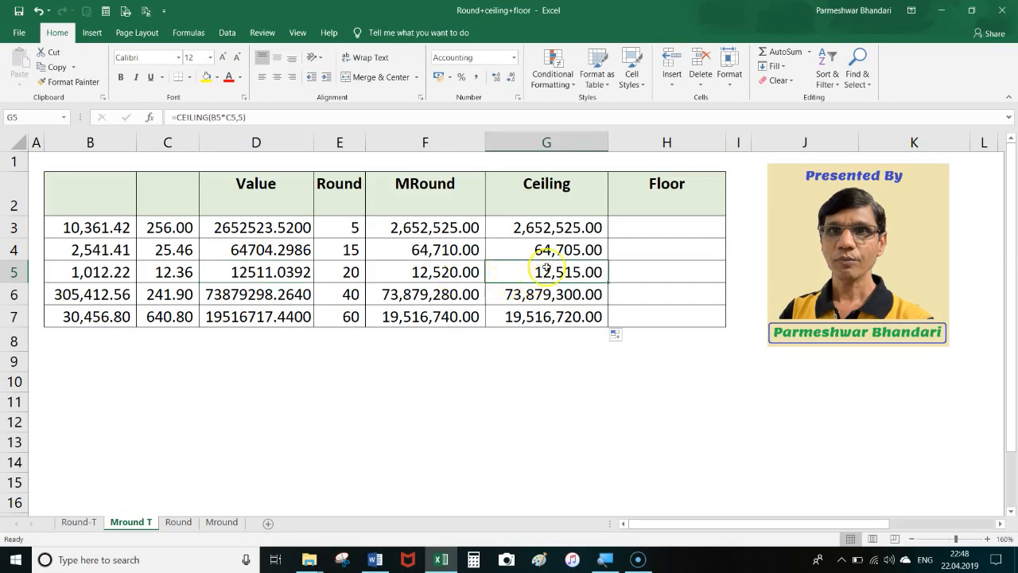
left_click(553, 229)
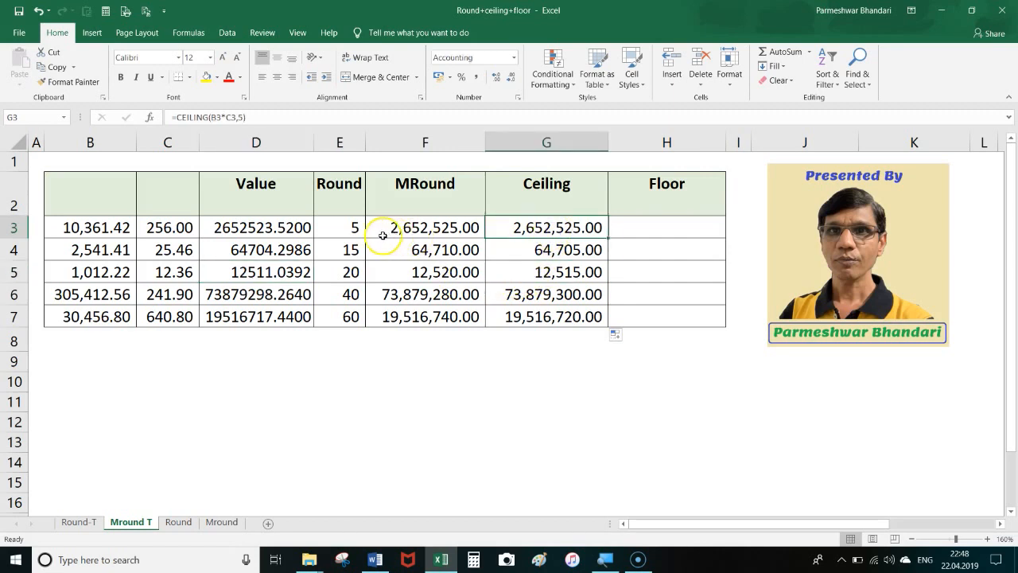
left_click(342, 230)
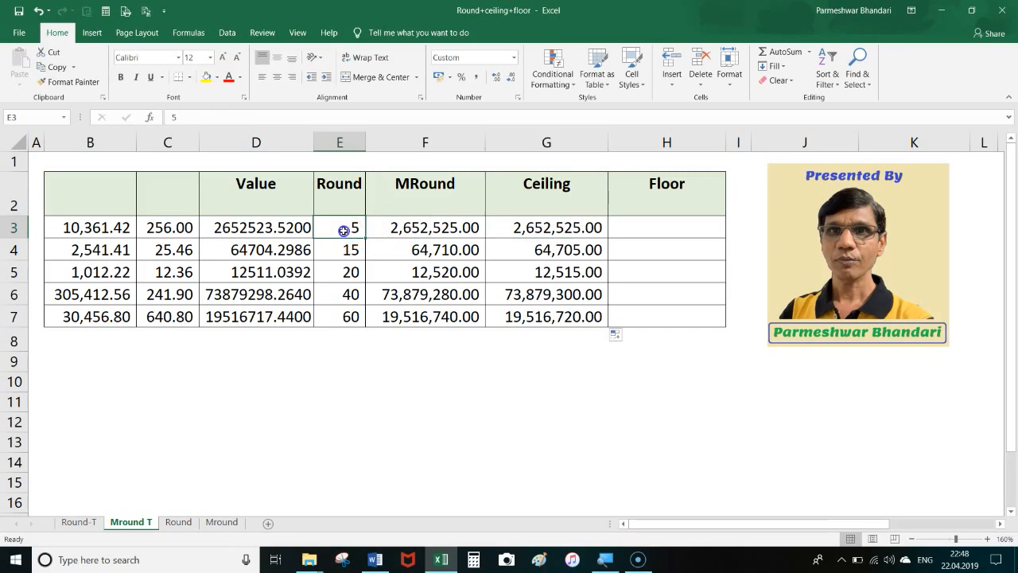
Replace the fixed multiple in G3's CEILING formula with a reference to E3, and fill the formula down to G7
left_click(518, 230)
key("F2")
left_click(583, 229)
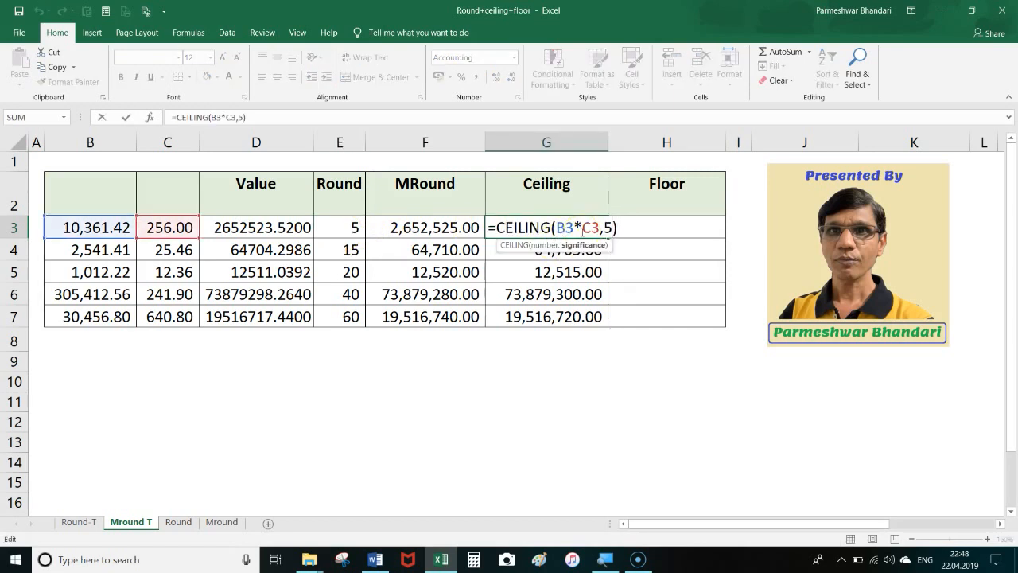
left_click(332, 225)
key("Return")
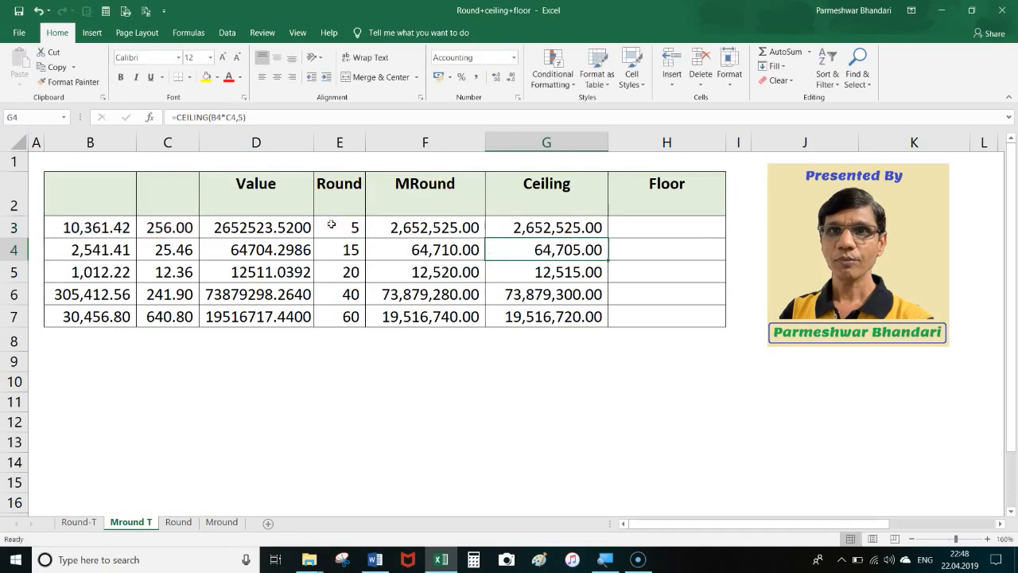
left_click(548, 228)
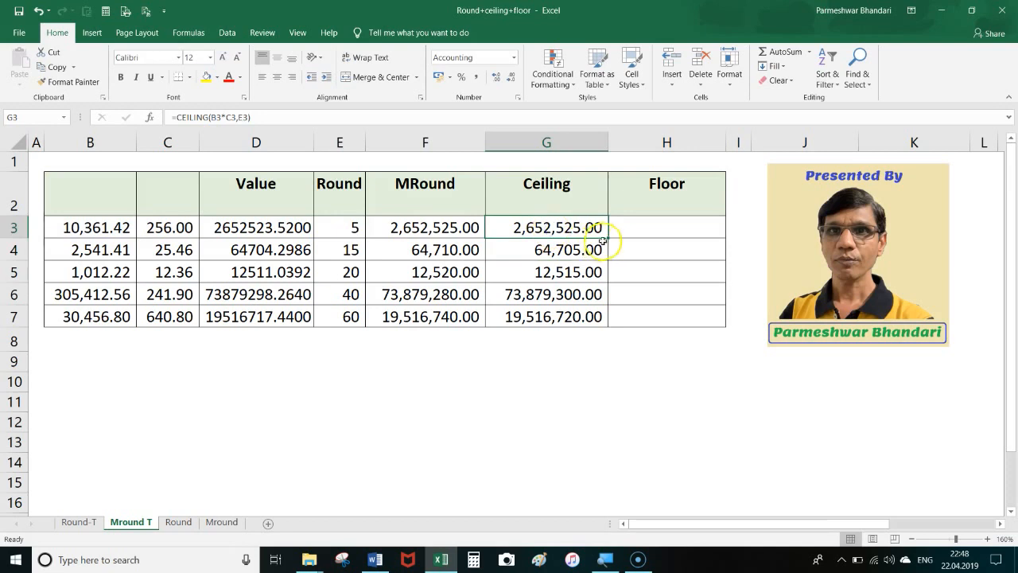
left_click_drag(610, 239, 604, 330)
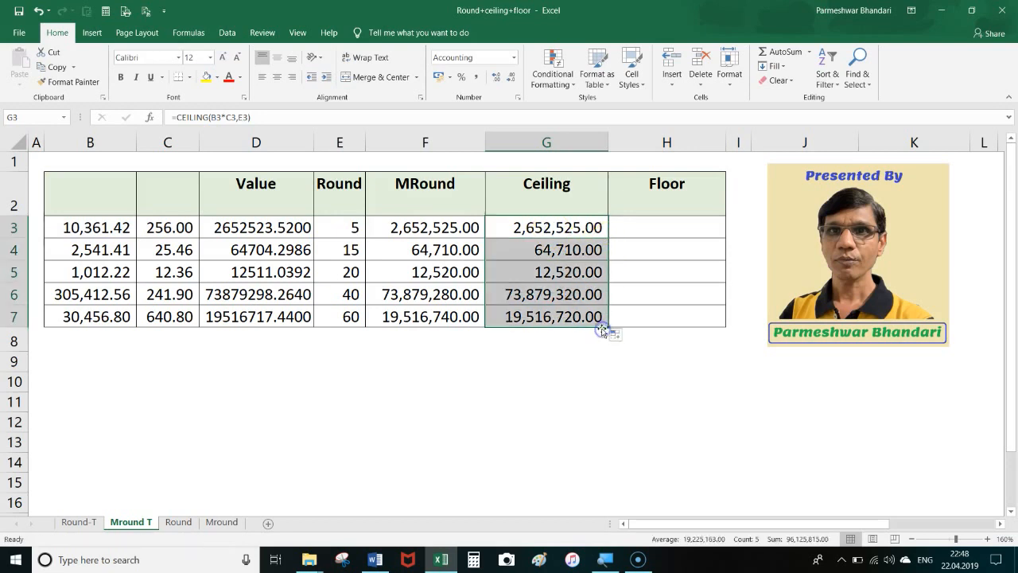
left_click(561, 366)
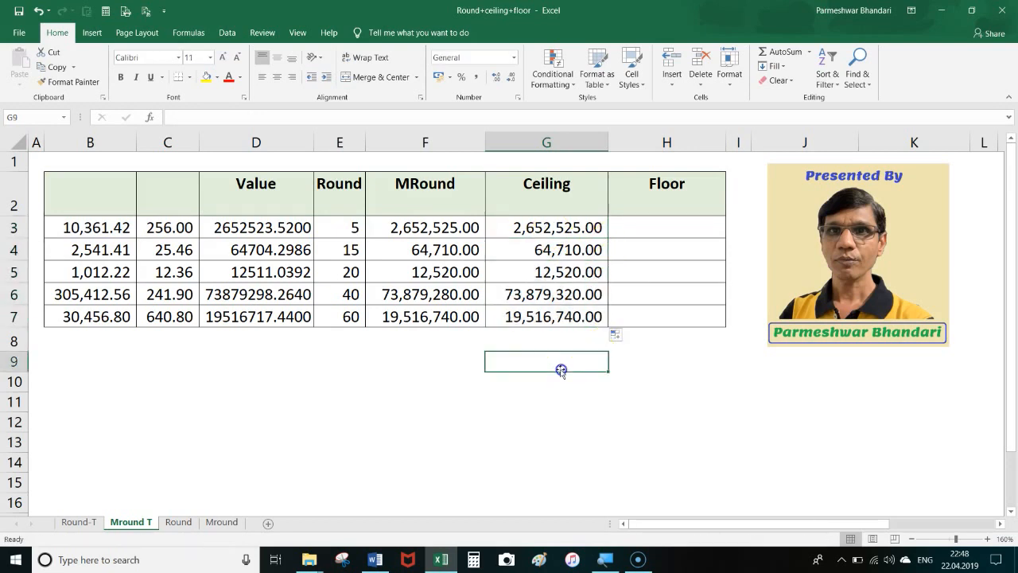
Compare row 6's unrounded value and its multiple in E6 with the MRound and Ceiling results
left_click(340, 296)
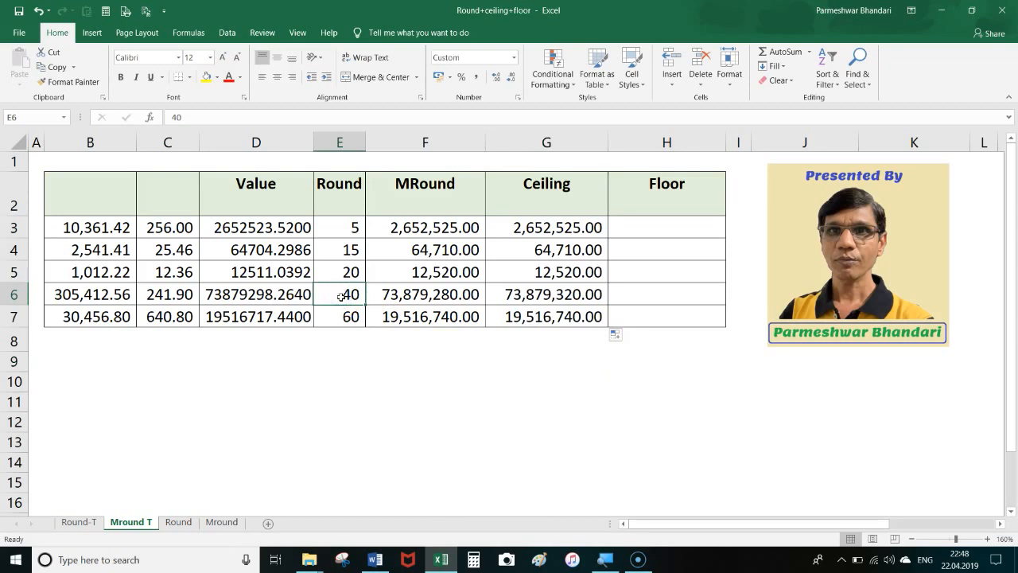
left_click(518, 295)
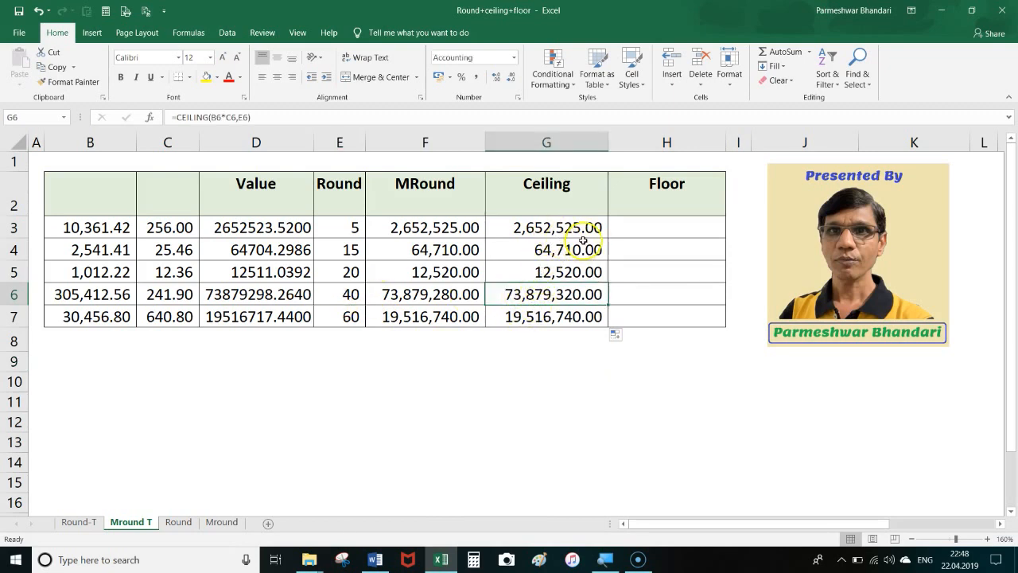
left_click(256, 295)
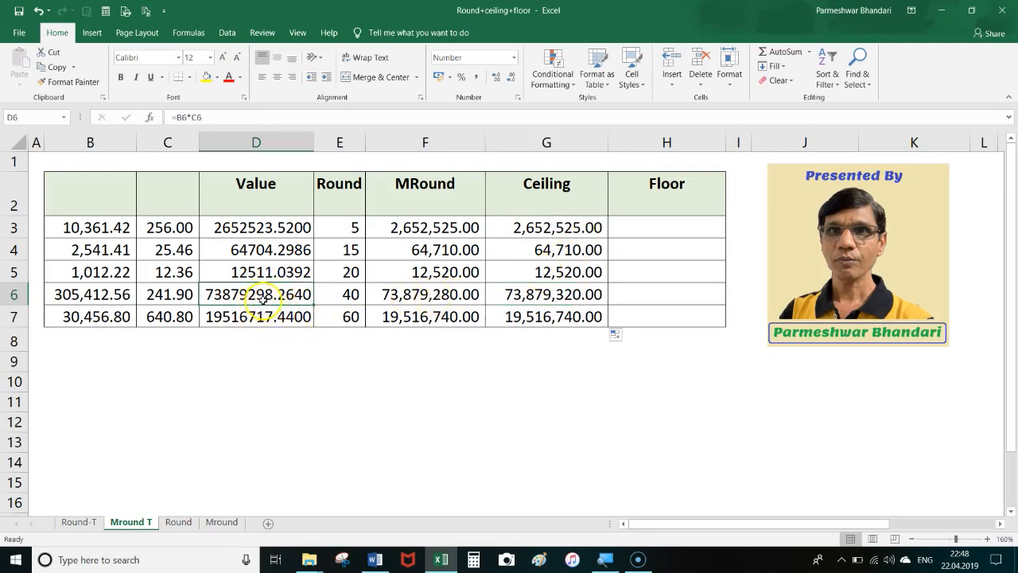
left_click(391, 296)
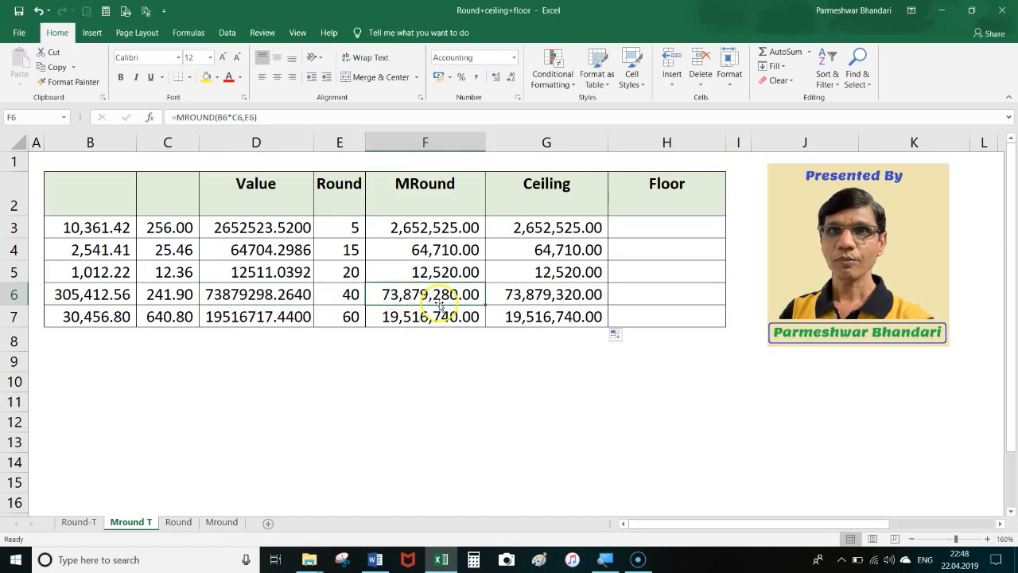
left_click(274, 296)
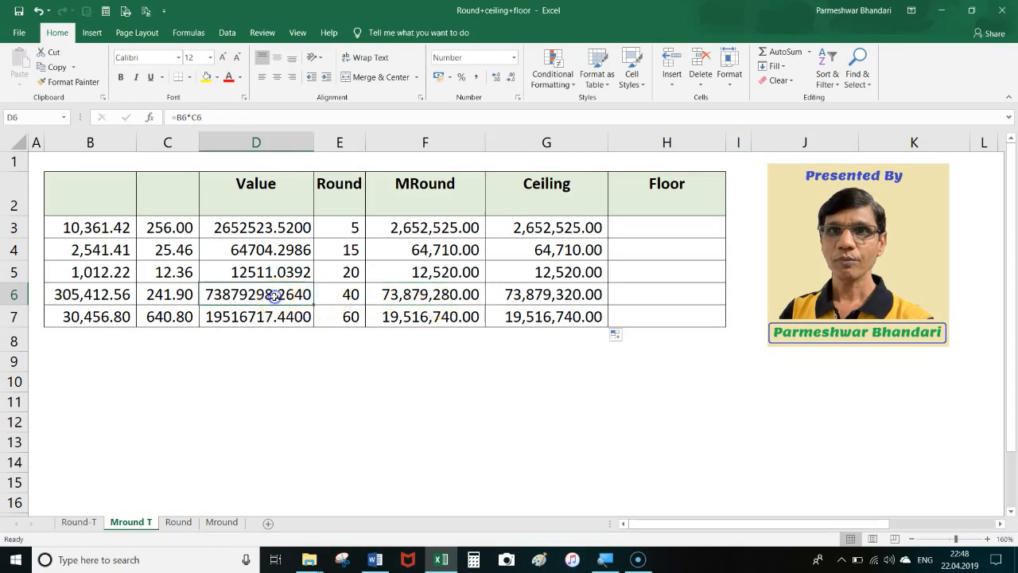
left_click(404, 297)
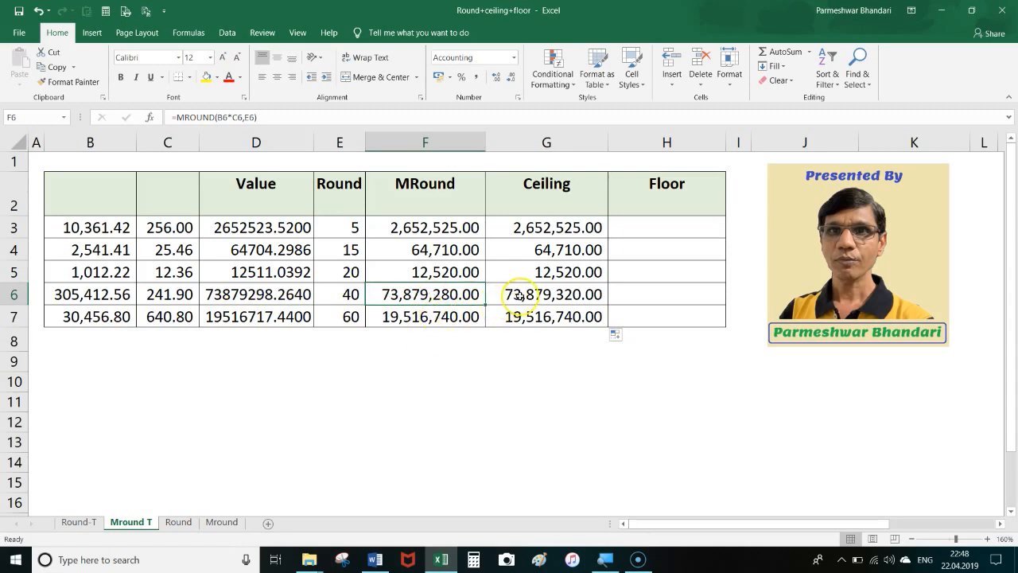
left_click(356, 296)
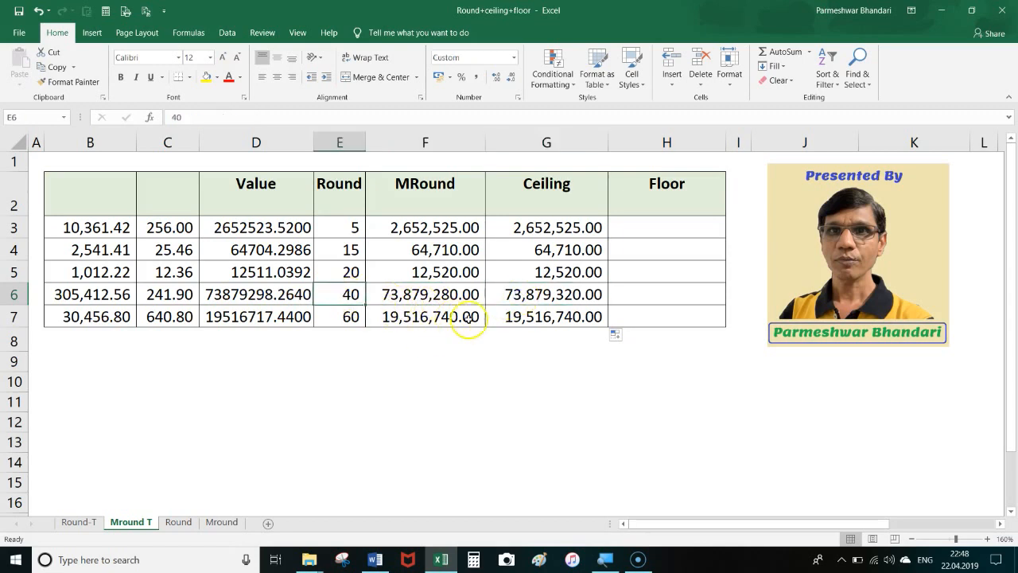
left_click(527, 295)
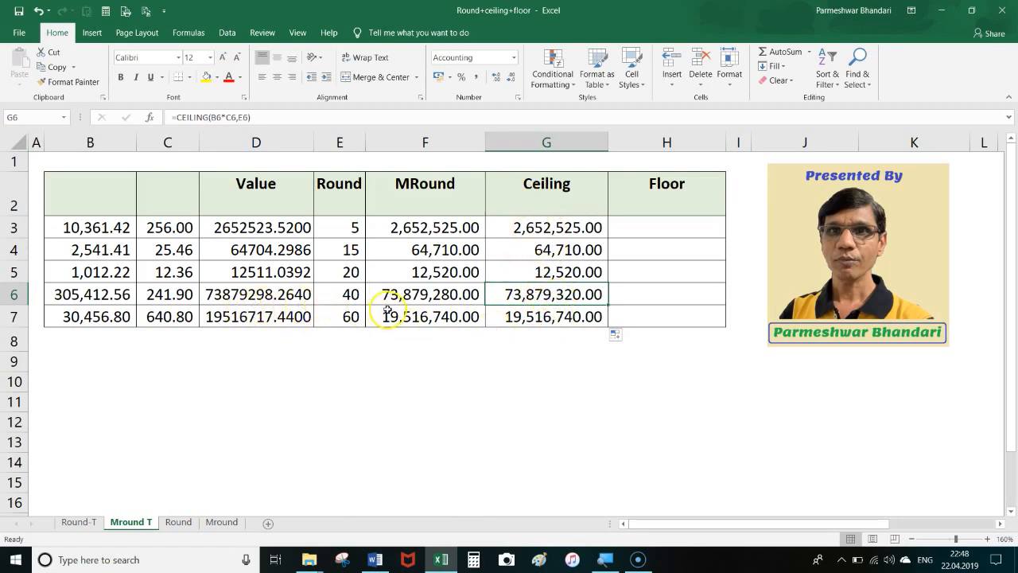
left_click(250, 294)
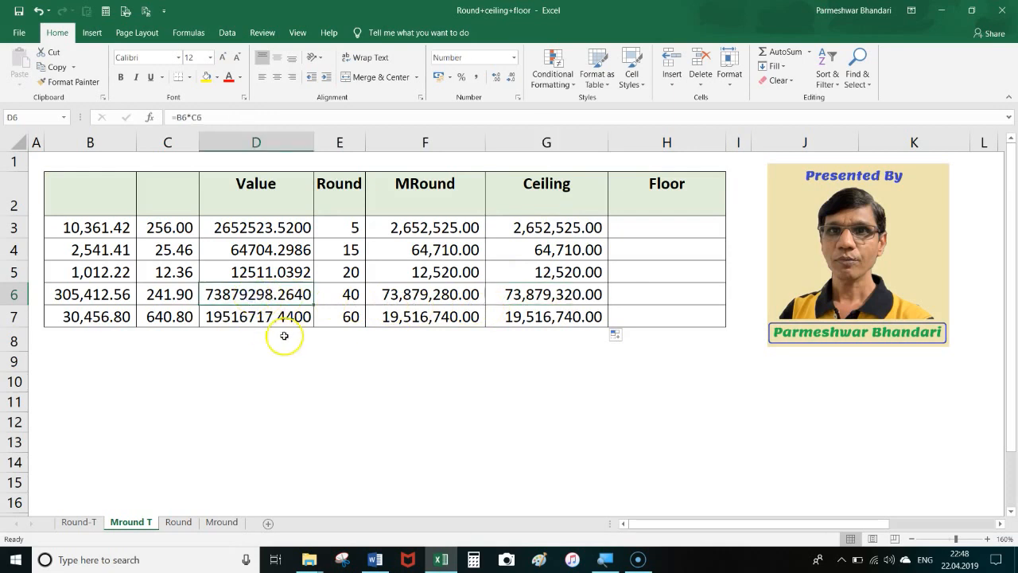
left_click(348, 295)
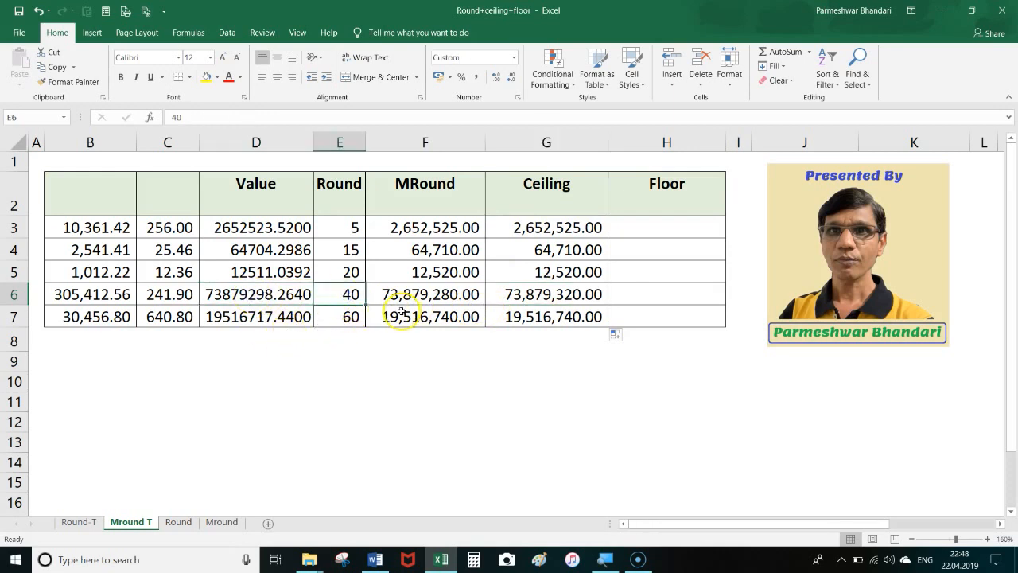
left_click(531, 296)
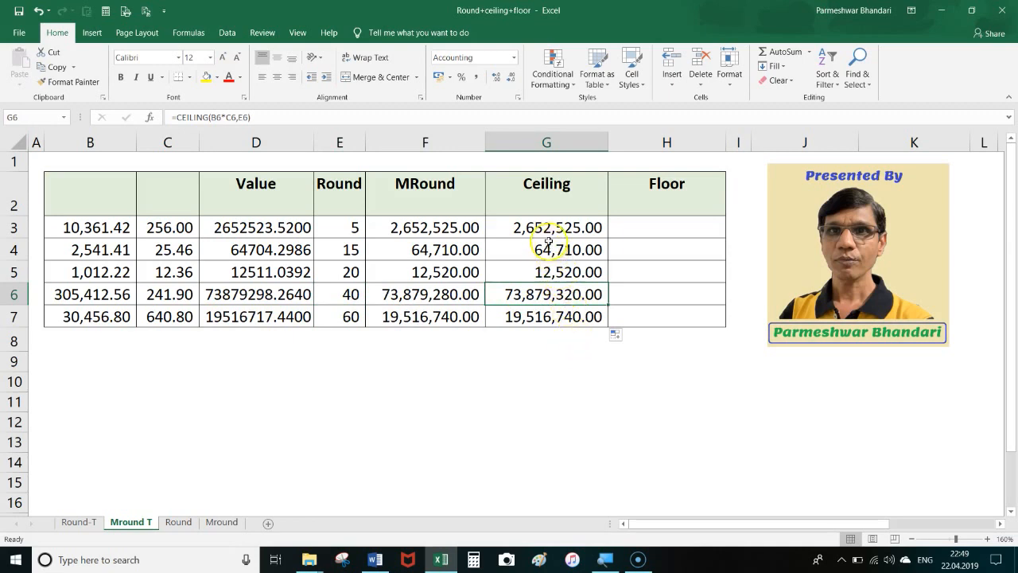
left_click(266, 302)
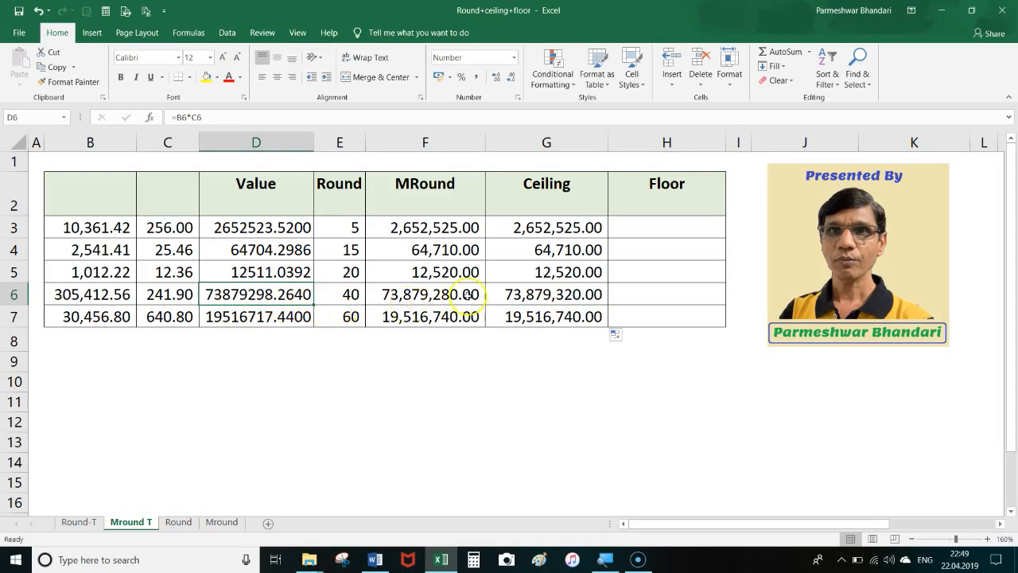
left_click(528, 295)
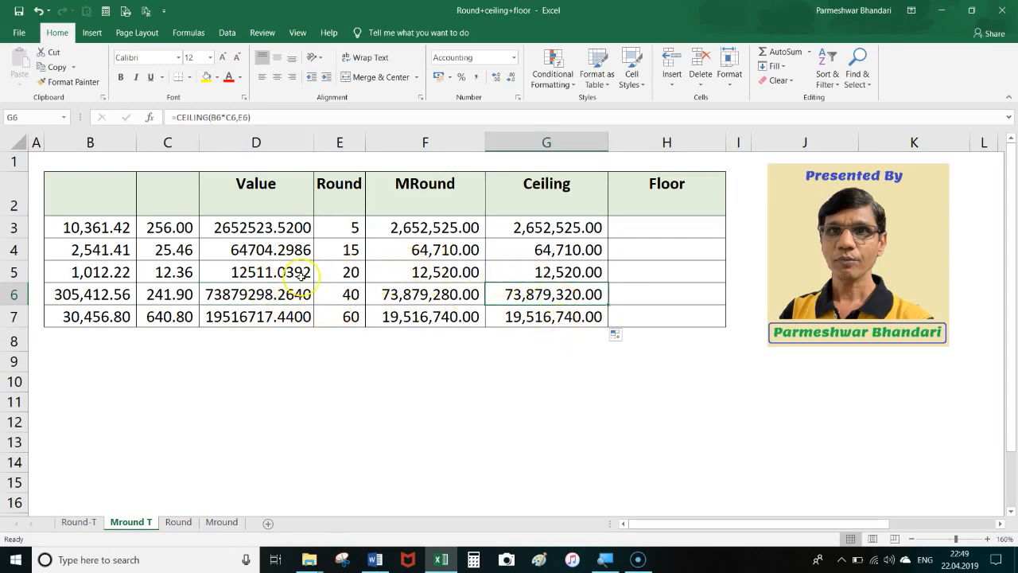
Compare row 5's unrounded value and its multiple in E5 with the MRound and Ceiling results
left_click(346, 271)
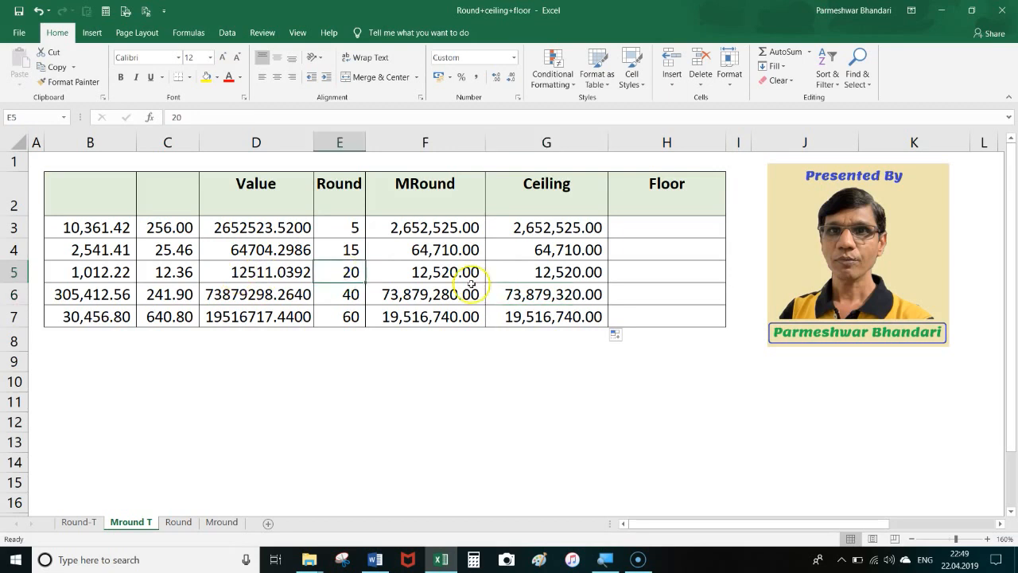
left_click(239, 273)
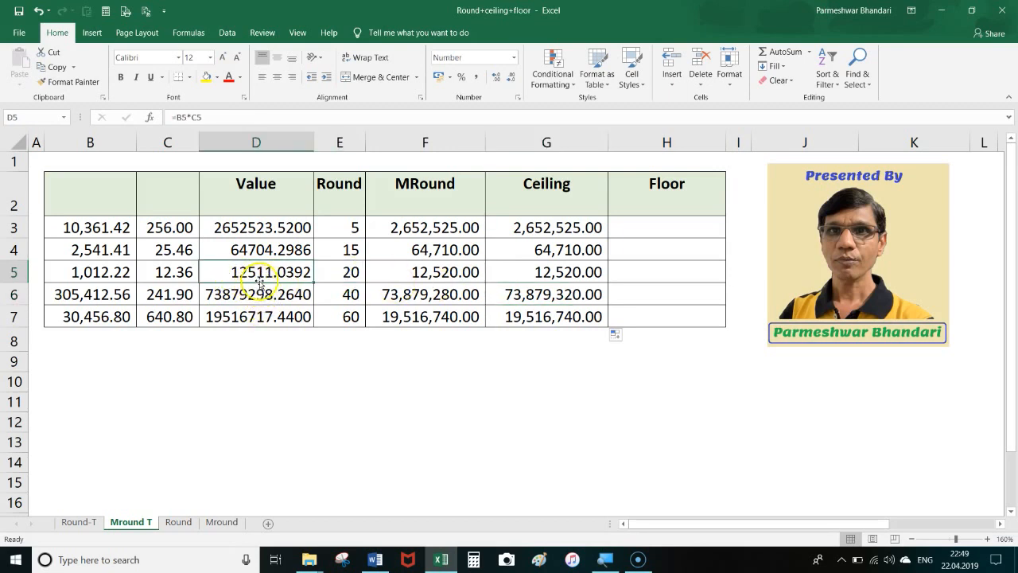
left_click(415, 274)
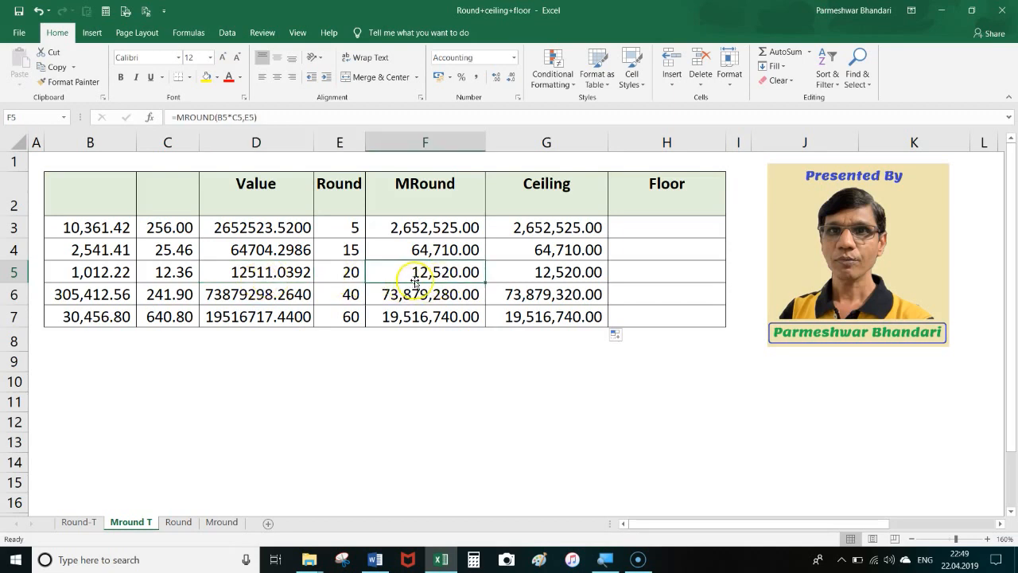
left_click(350, 271)
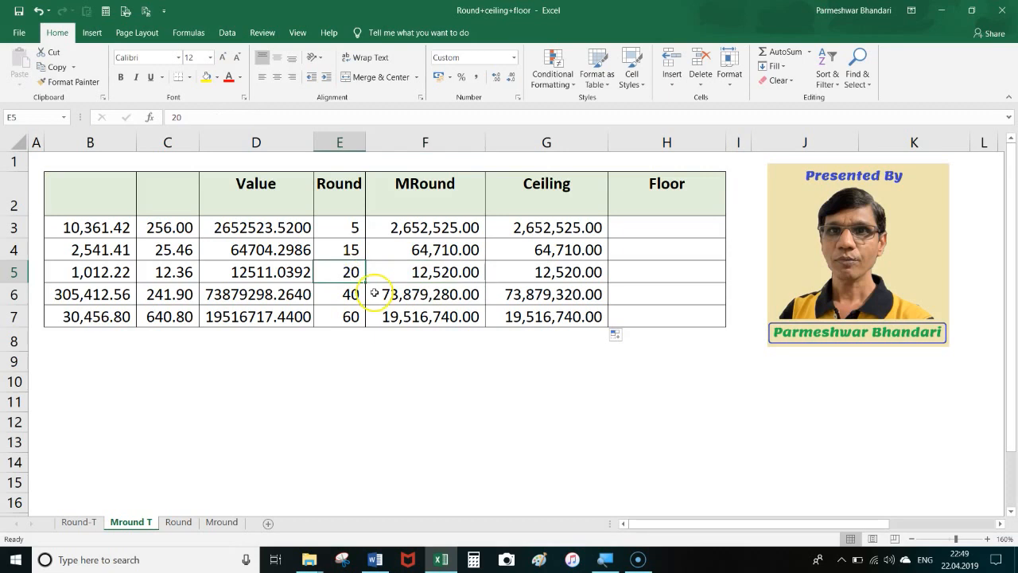
left_click(408, 276)
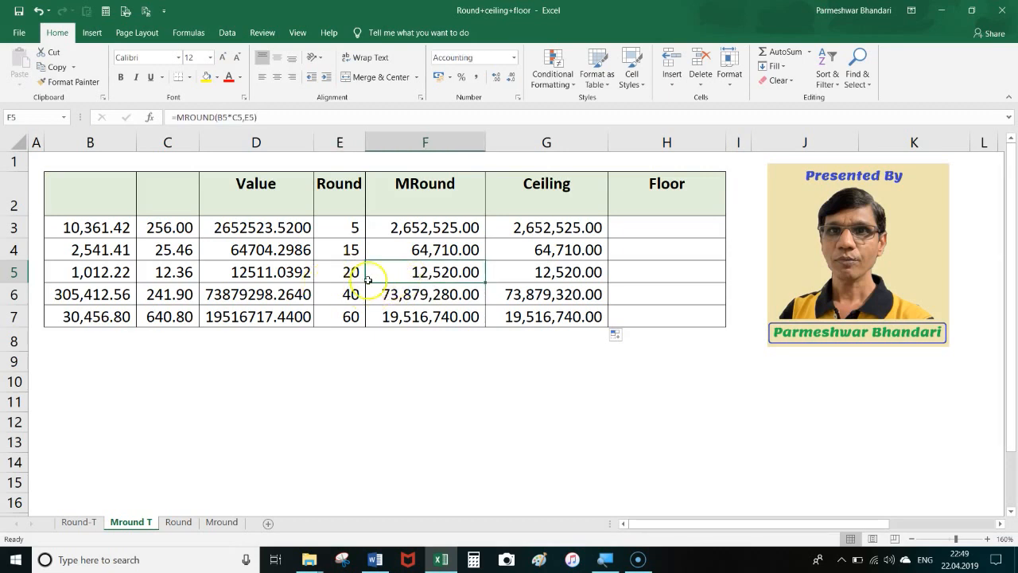
left_click(554, 274)
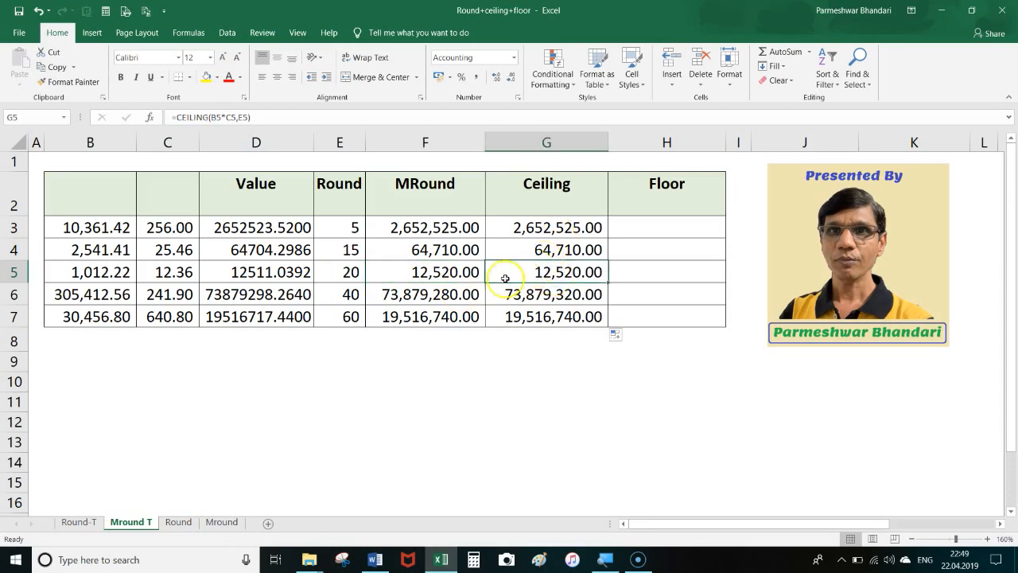
left_click(298, 276)
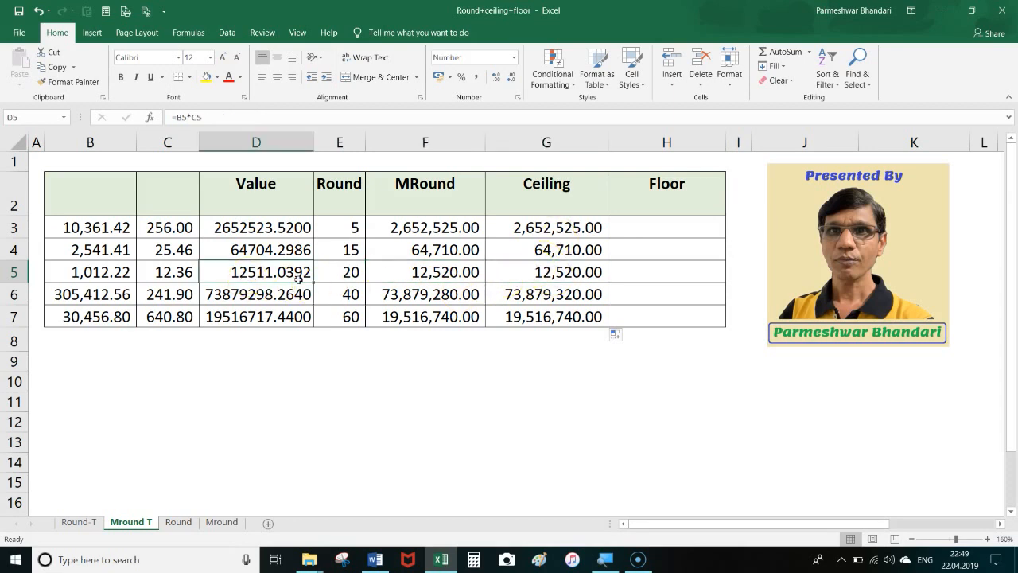
left_click(521, 273)
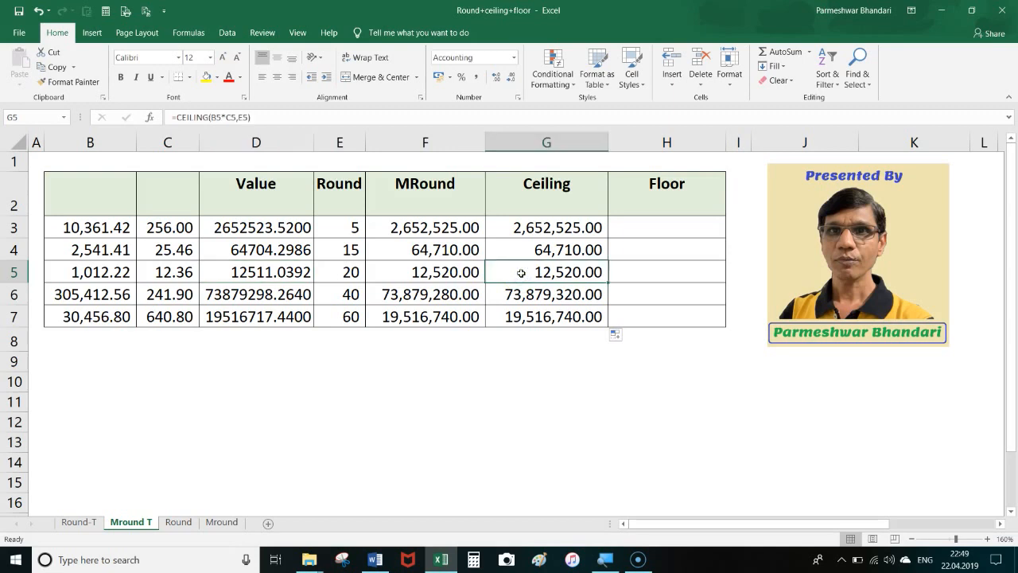
Enter =FLOOR(B3*C3,E3) in H3 of the Floor column and fill it down to H7
left_click(644, 232)
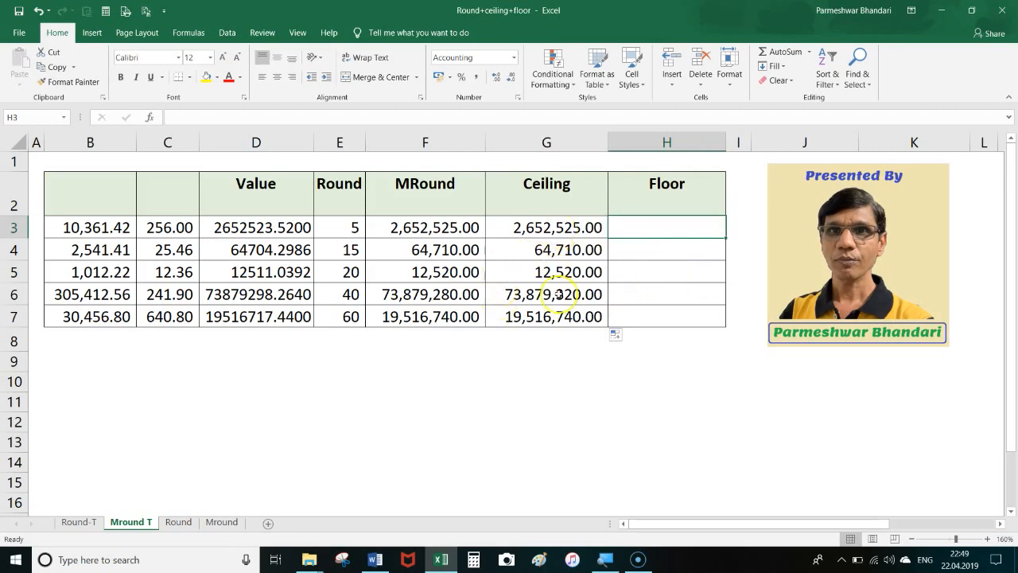
left_click(674, 226)
type("=floor(")
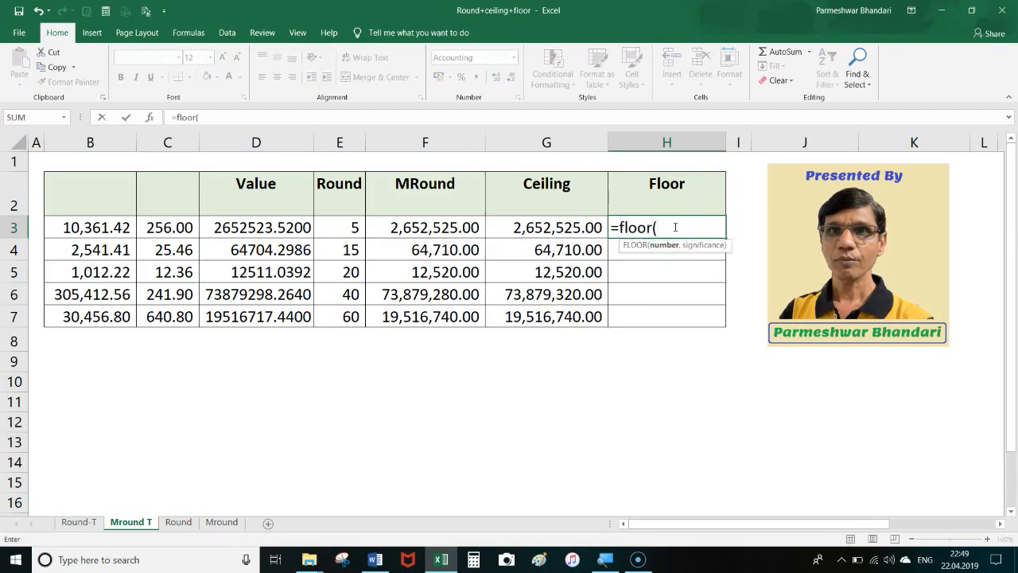
left_click(70, 228)
type("*")
left_click(167, 228)
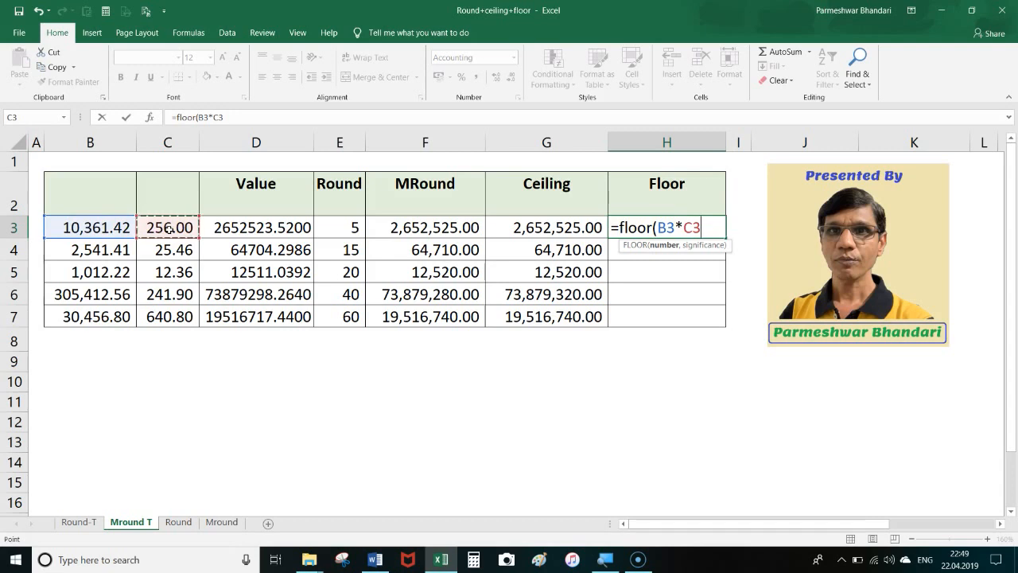
type(",")
left_click(326, 224)
type(")")
key("Return")
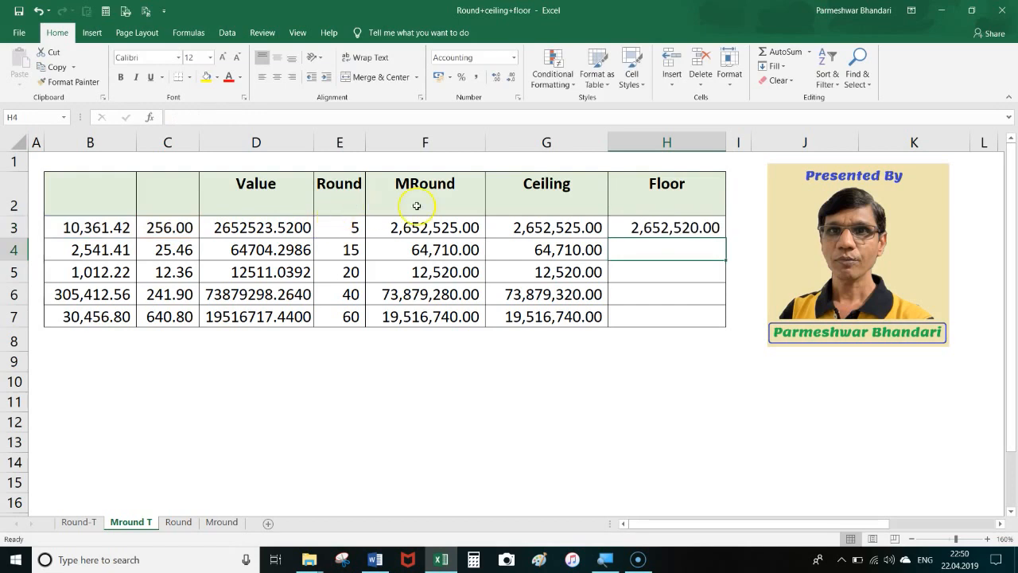
left_click(637, 228)
left_click_drag(723, 238, 725, 318)
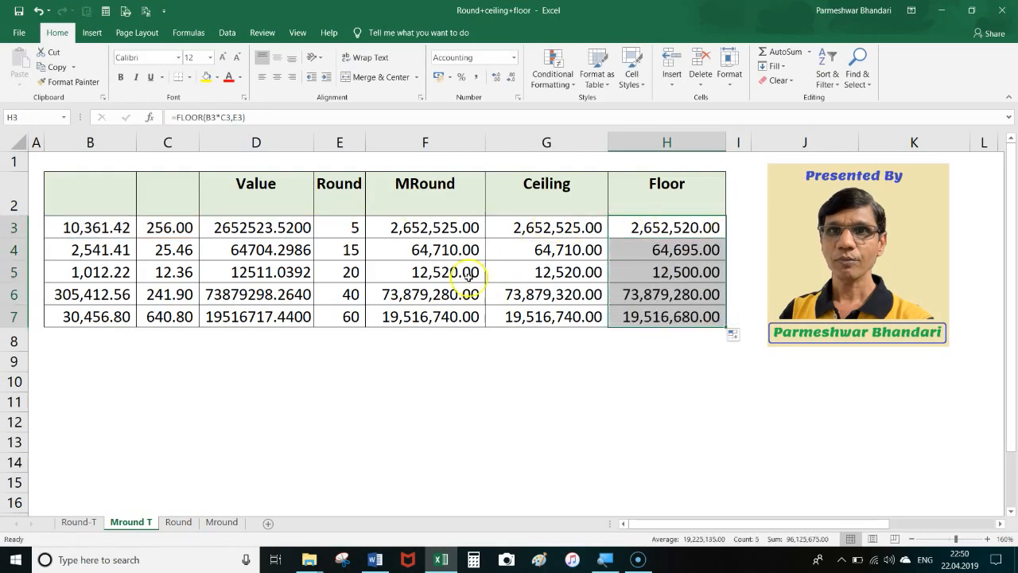
Refill the MRound formula from F3 down to F7
left_click(465, 228)
left_click_drag(484, 236, 475, 318)
left_click(467, 364)
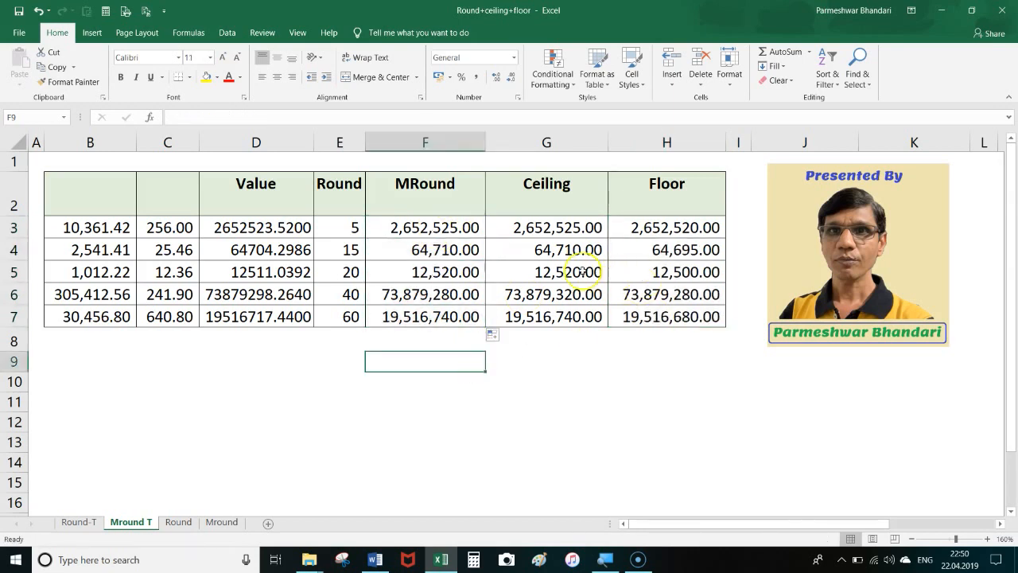
Compare the MROUND, CEILING and FLOOR formulas and results across F3, G3 and H3
left_click(418, 229)
left_click(509, 229)
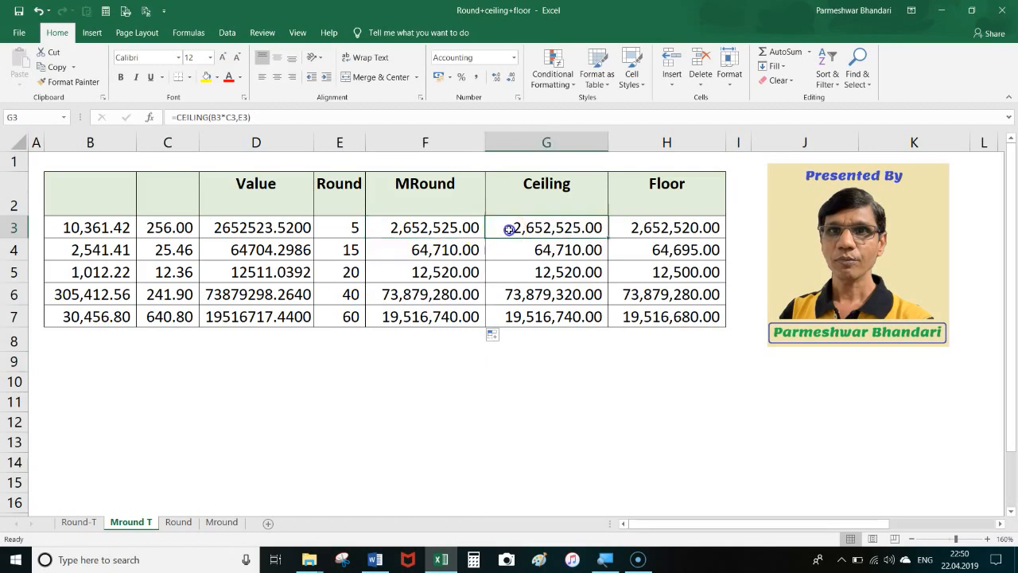
left_click(649, 230)
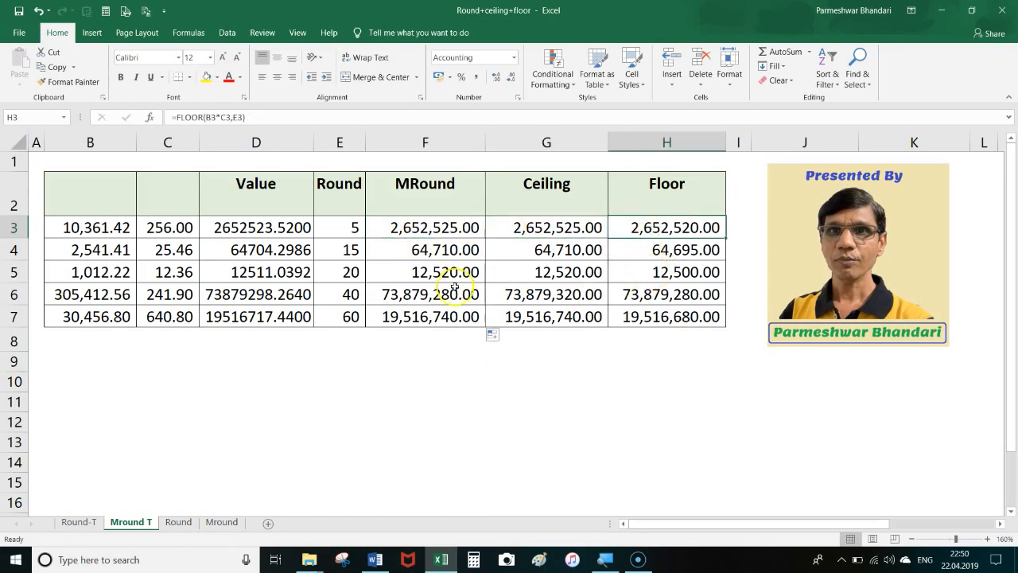
Check row 4's MRound result in F4 against the unrounded value in D4 and the multiple in E4
left_click(420, 252)
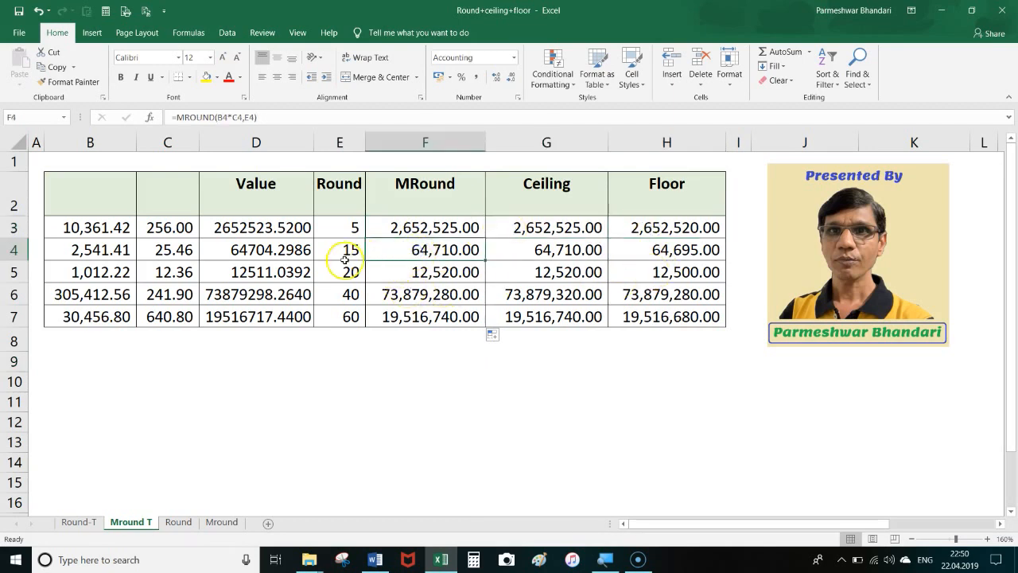
left_click(344, 255)
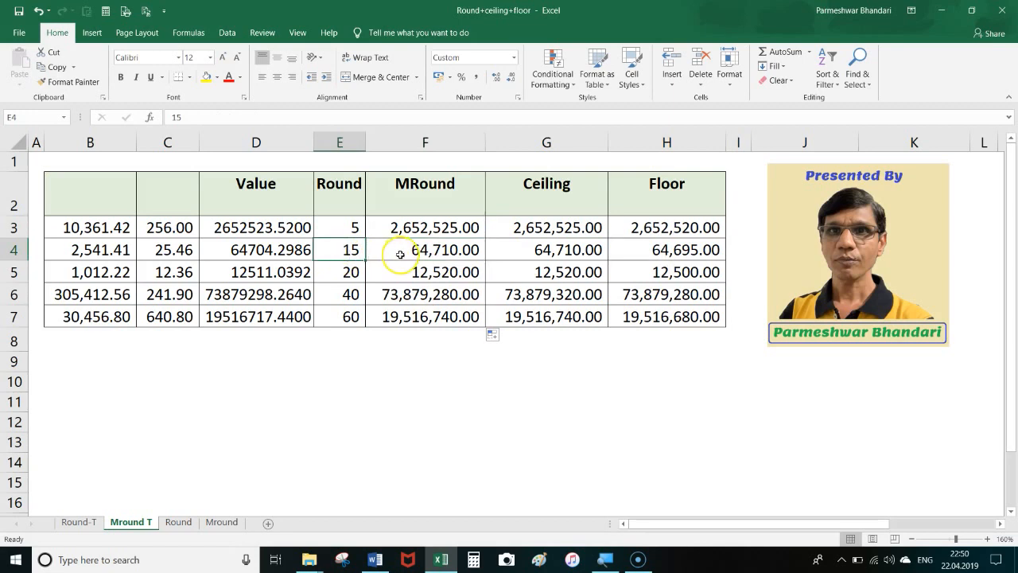
left_click(400, 254)
left_click(260, 252)
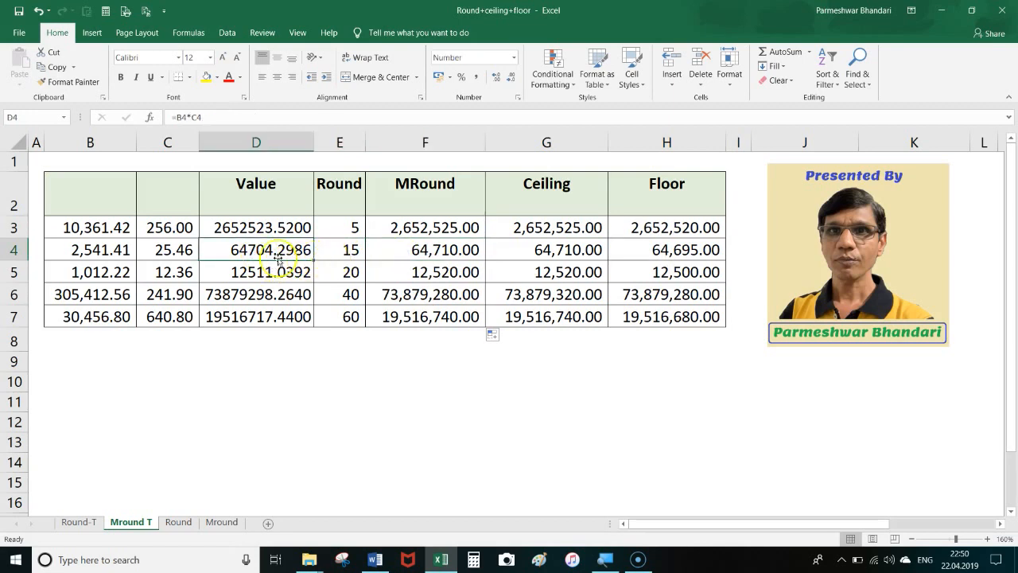
left_click(419, 255)
left_click(466, 260)
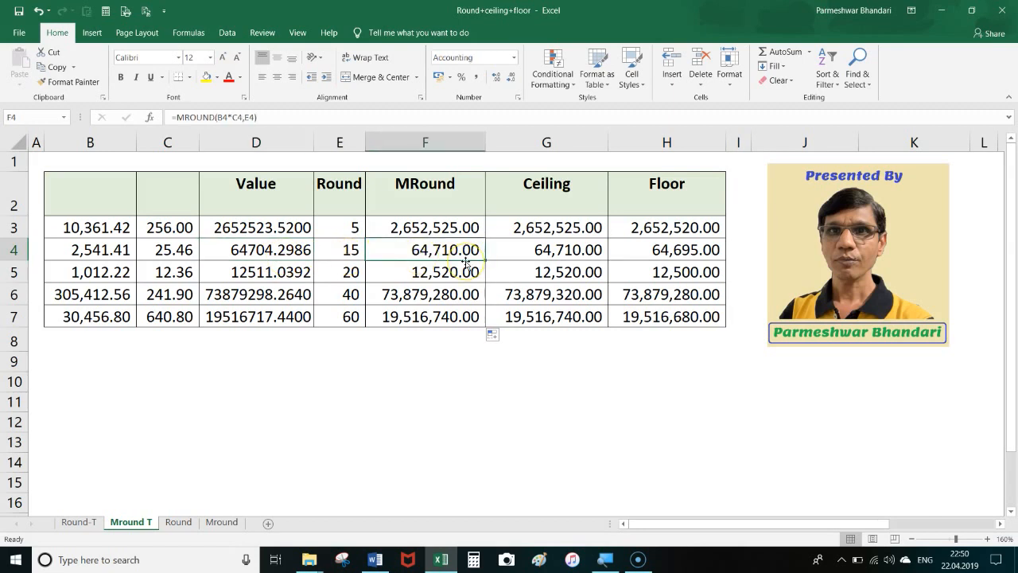
Compare row 3's unrounded value in D3 and its multiple in E3 with the MRound, Ceiling and Floor results
left_click(398, 231)
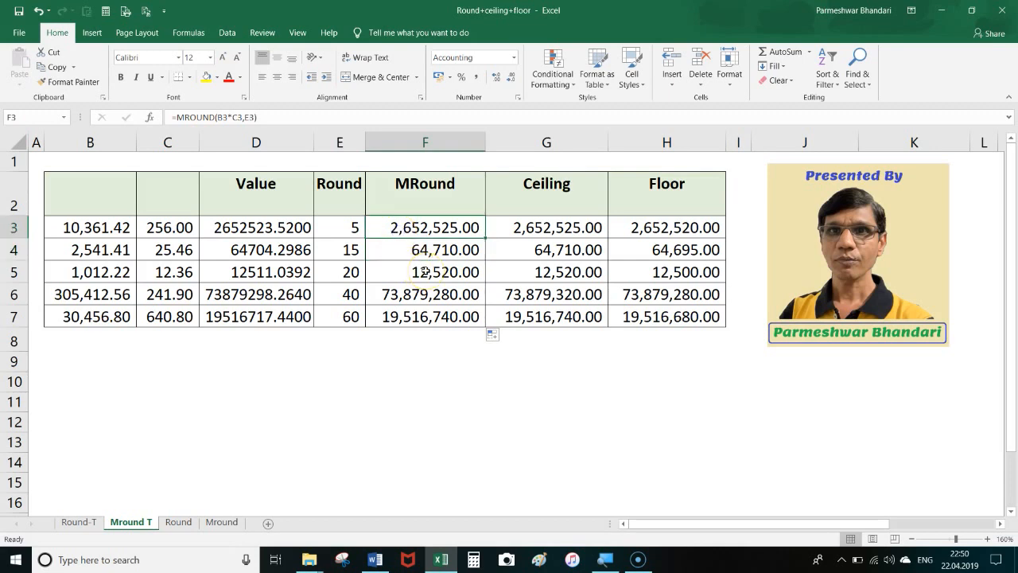
left_click(267, 235)
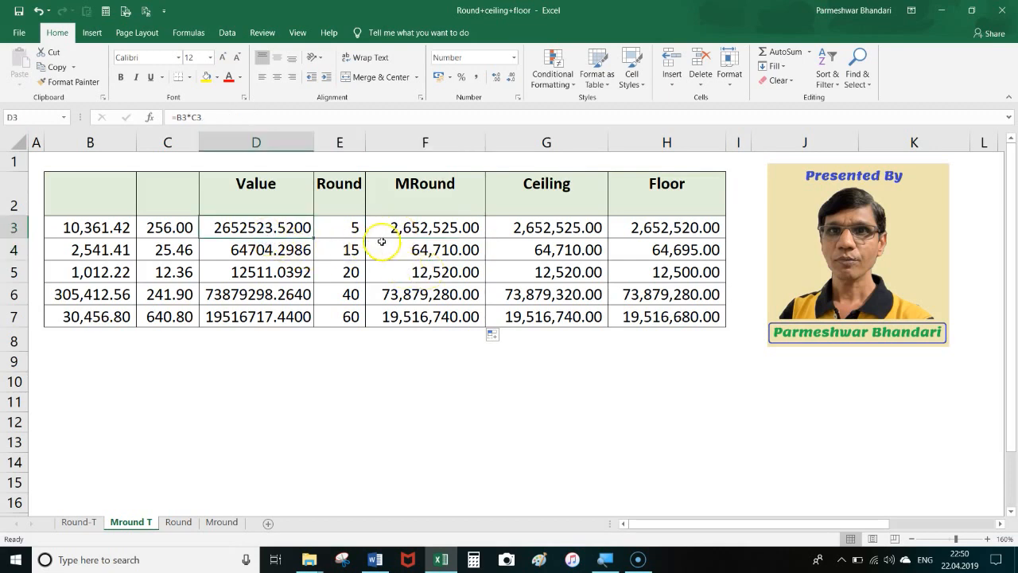
left_click(436, 231)
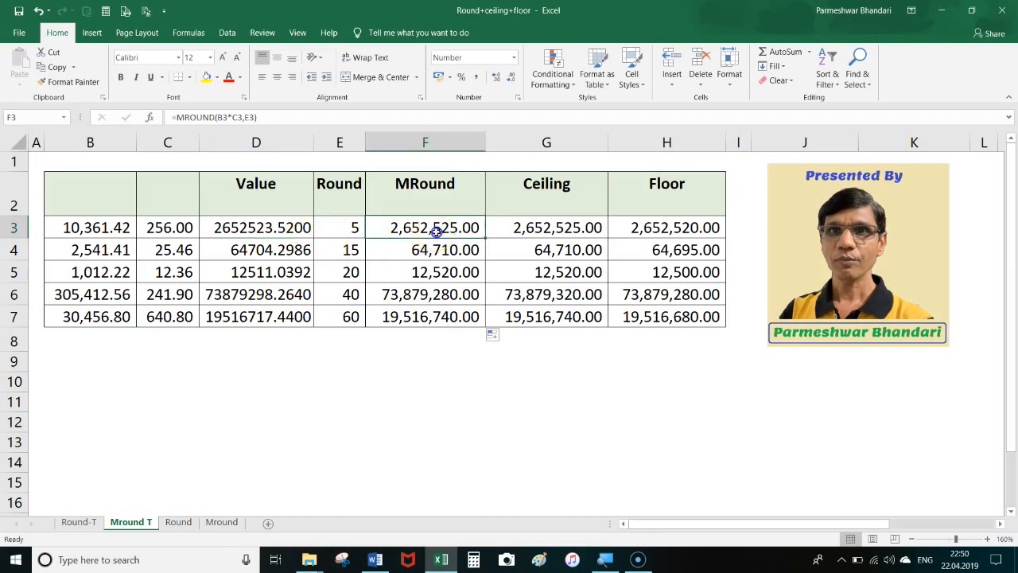
left_click(520, 229)
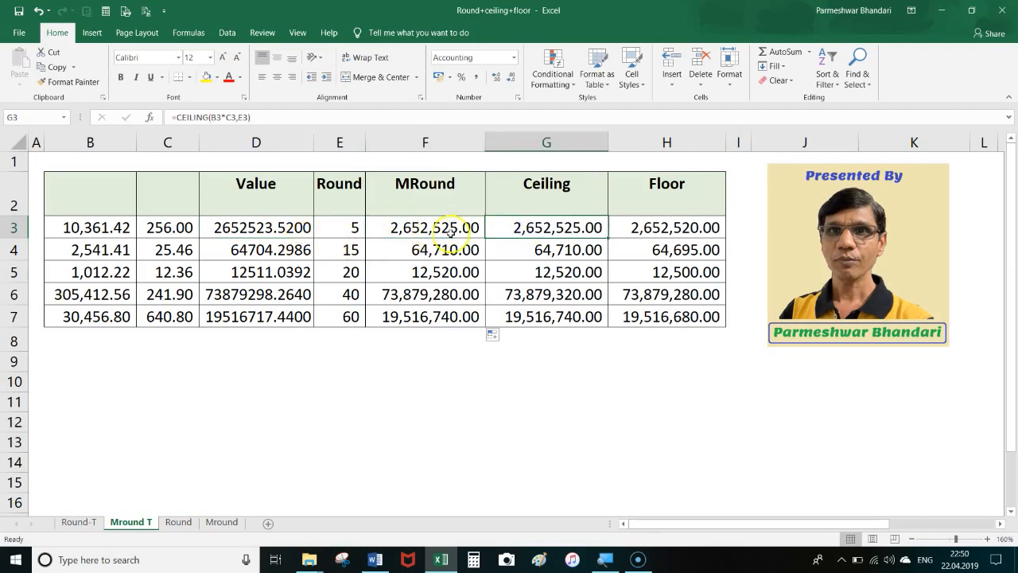
left_click(268, 228)
left_click(353, 231)
left_click(292, 232)
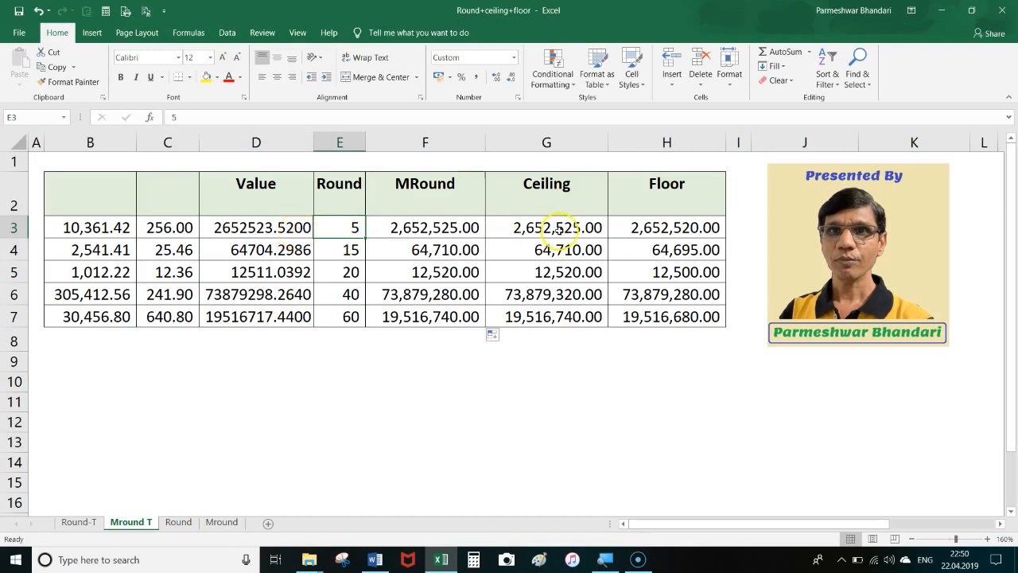
left_click(559, 229)
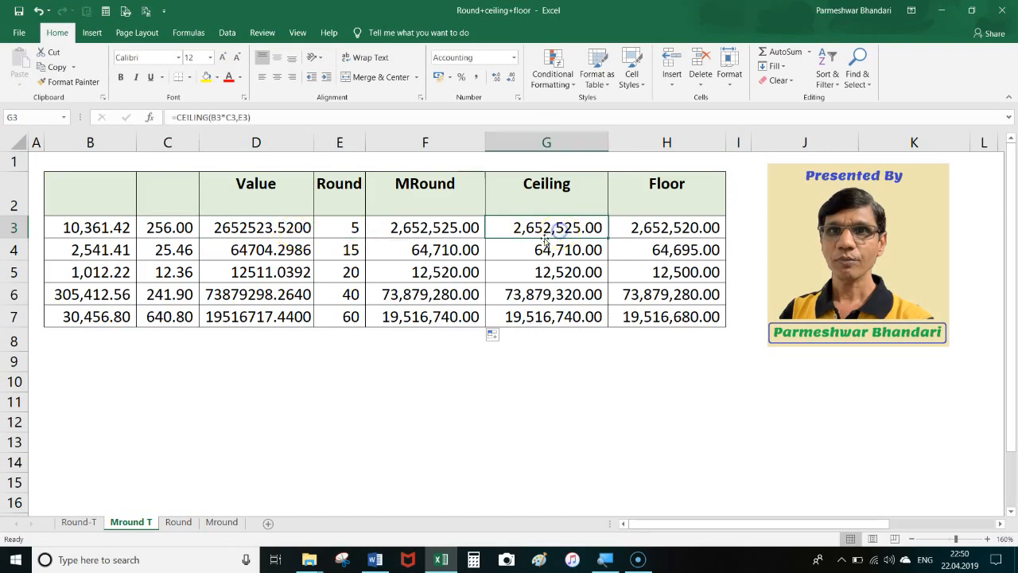
left_click(652, 229)
left_click(299, 231)
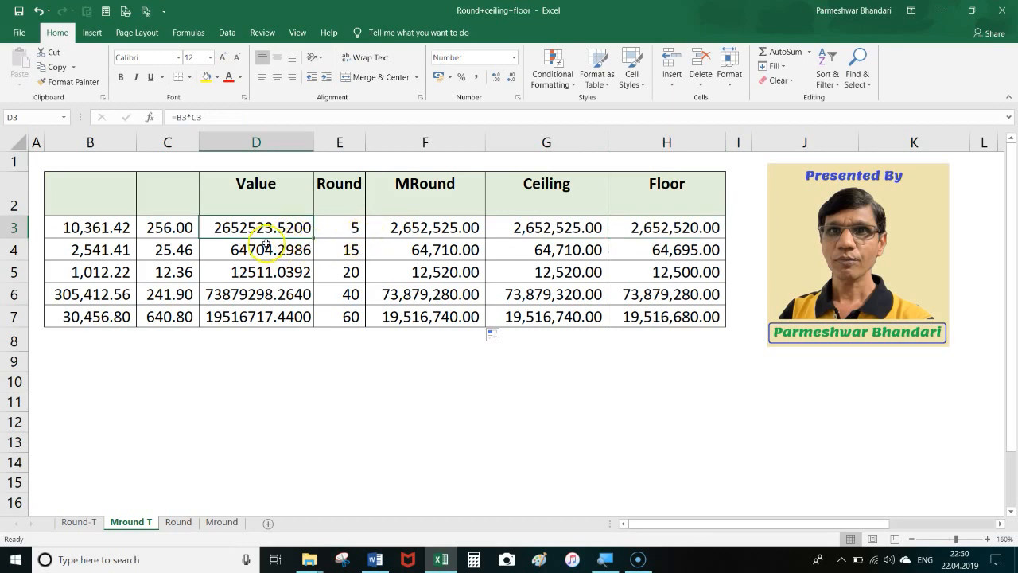
left_click(676, 230)
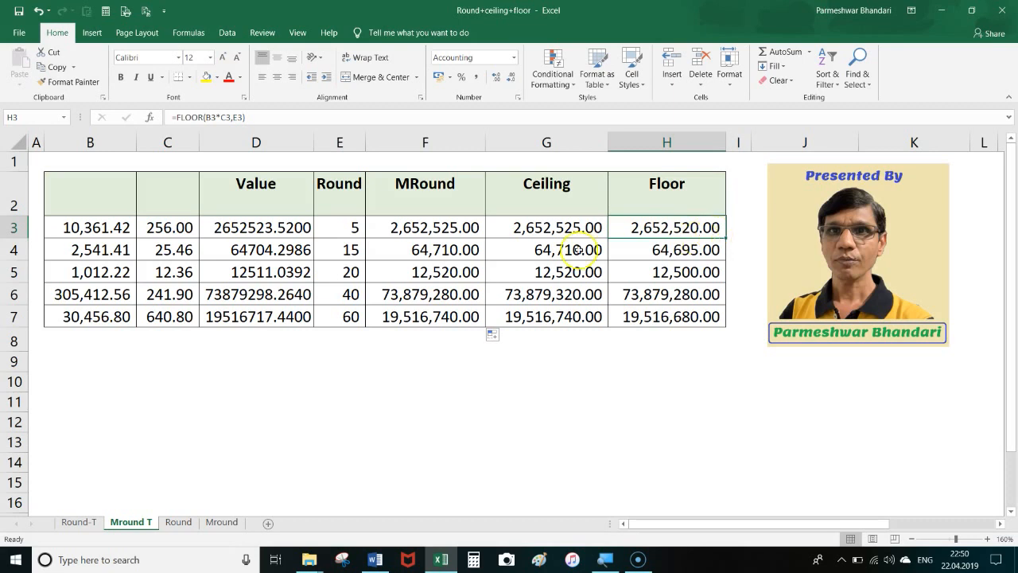
Review the rounding multiples in E3:E7 alongside the row 3 results and the Ceiling and Floor column headings
left_click_drag(343, 225, 345, 311)
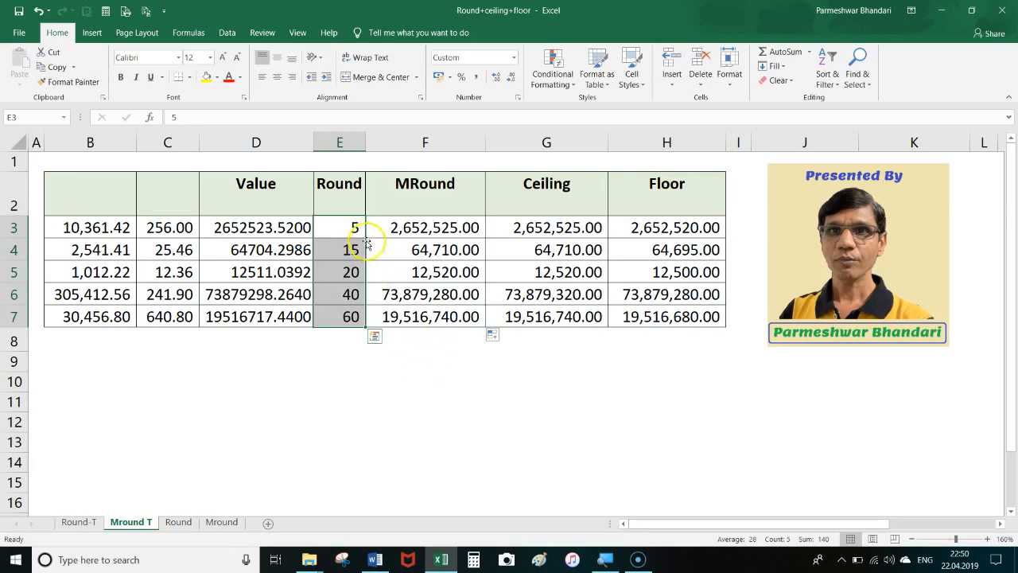
left_click(671, 229)
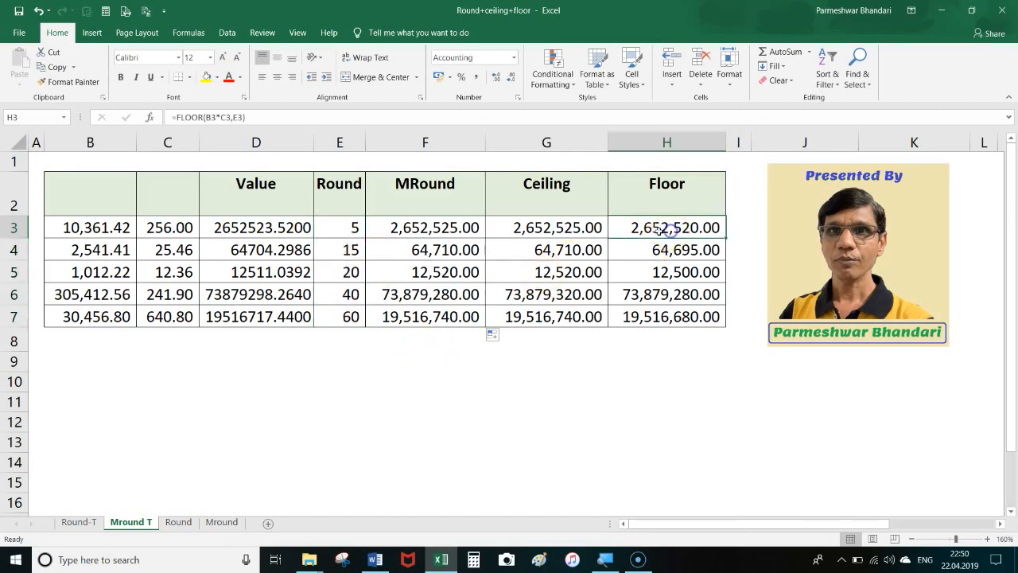
left_click(454, 228)
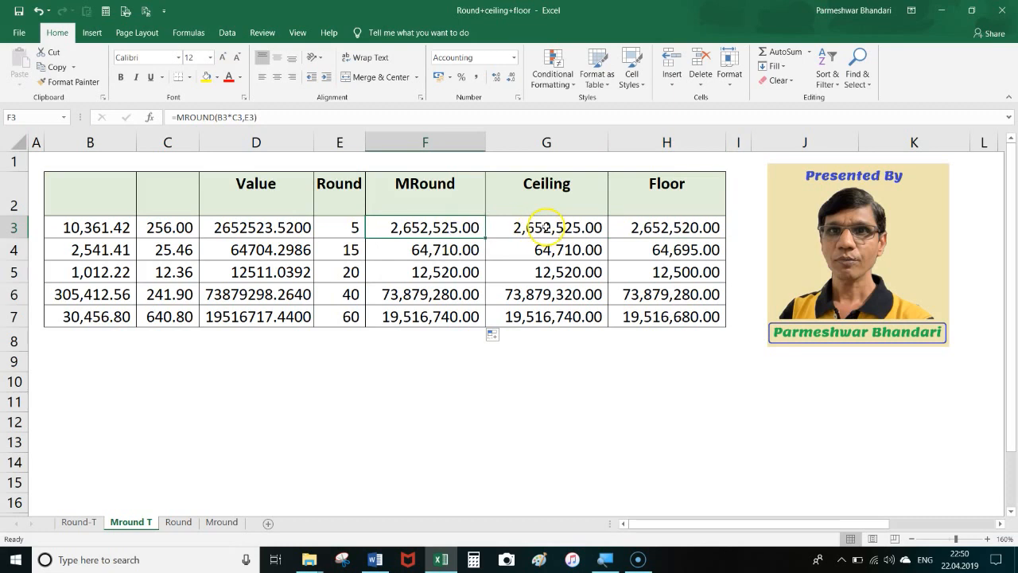
left_click(545, 227)
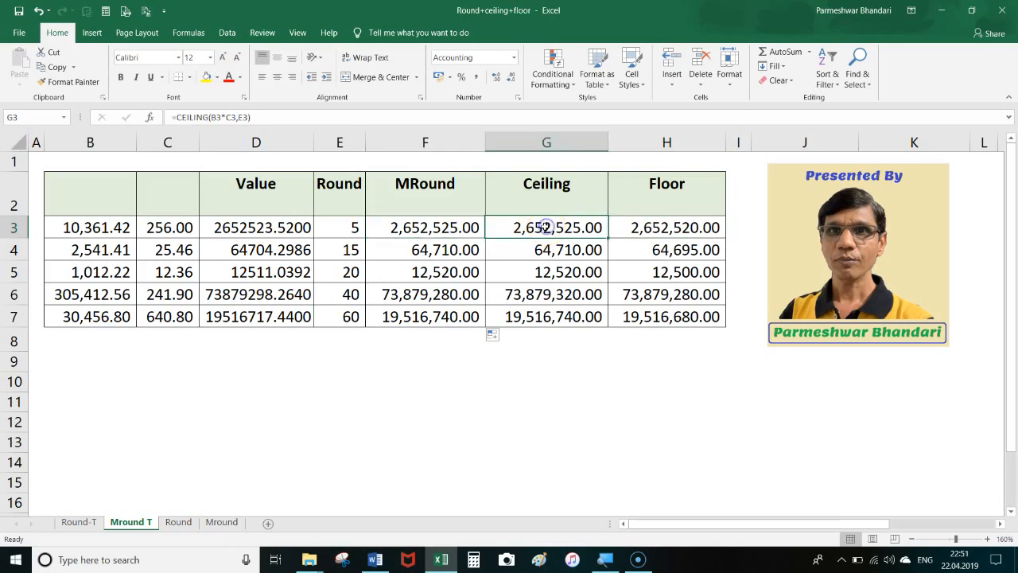
left_click(625, 228)
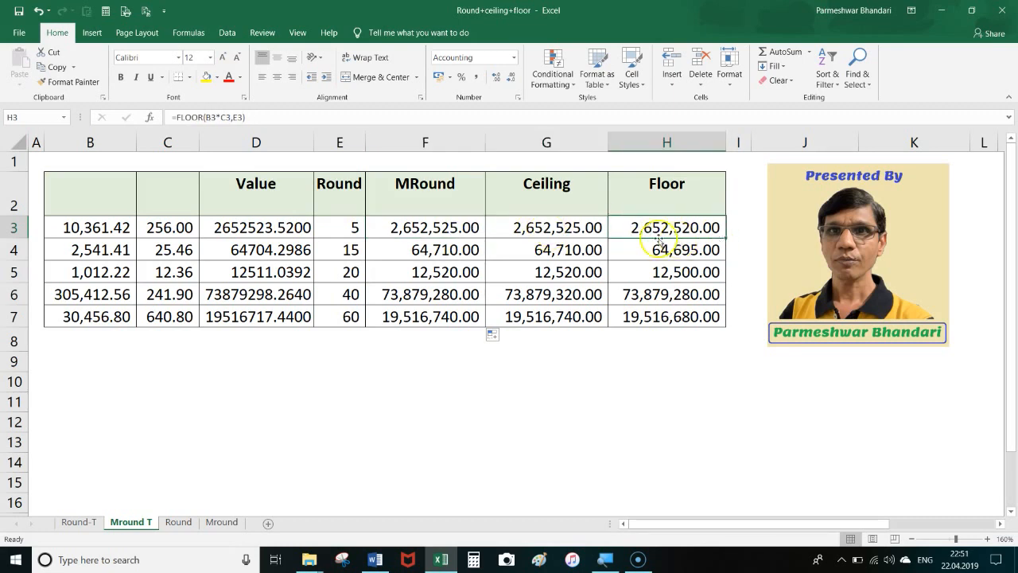
left_click(564, 211)
left_click(661, 205)
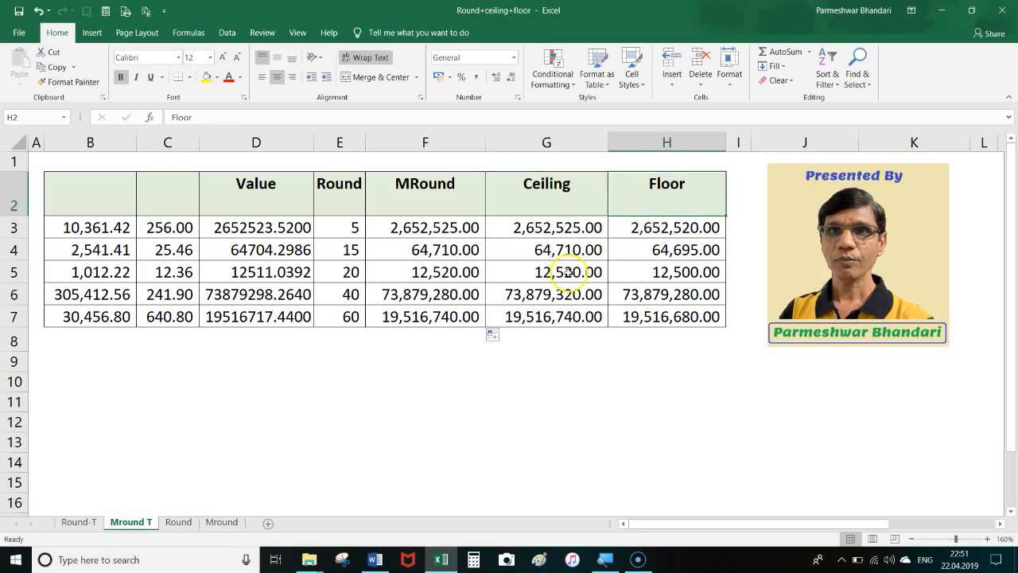